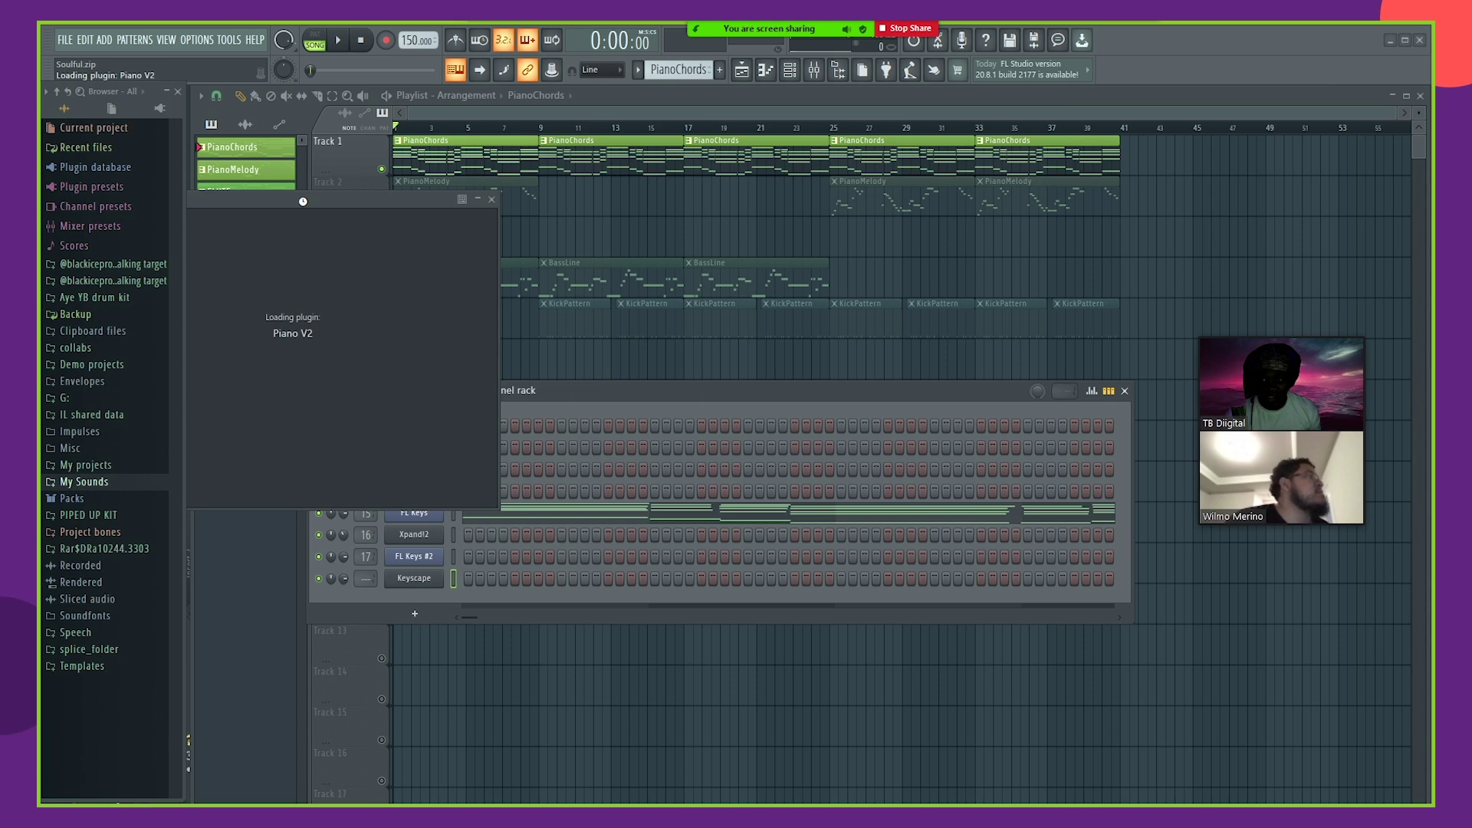
- Switch to the Splice desktop app and show its sample library
key("super")
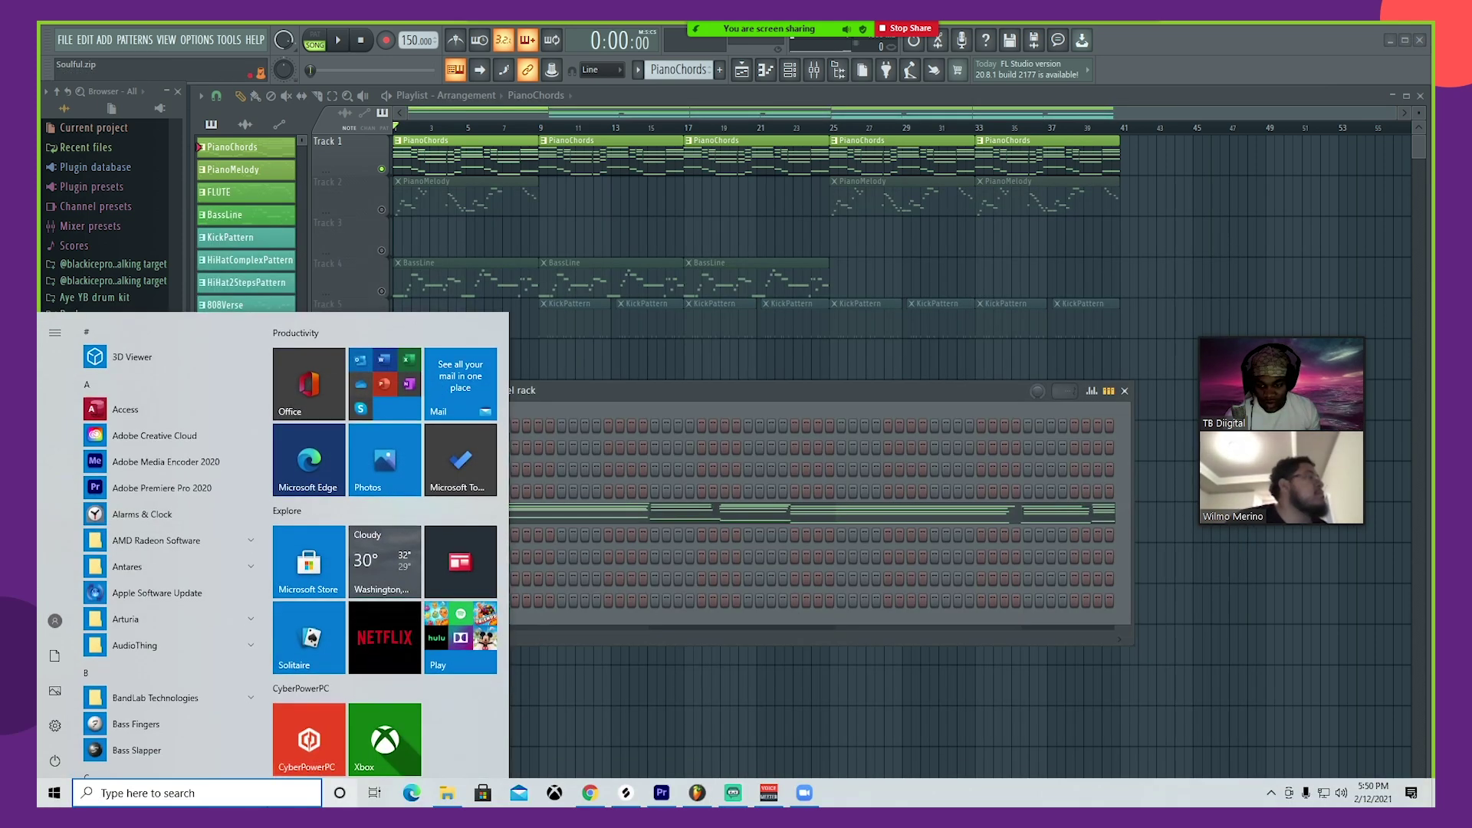
type("sp[")
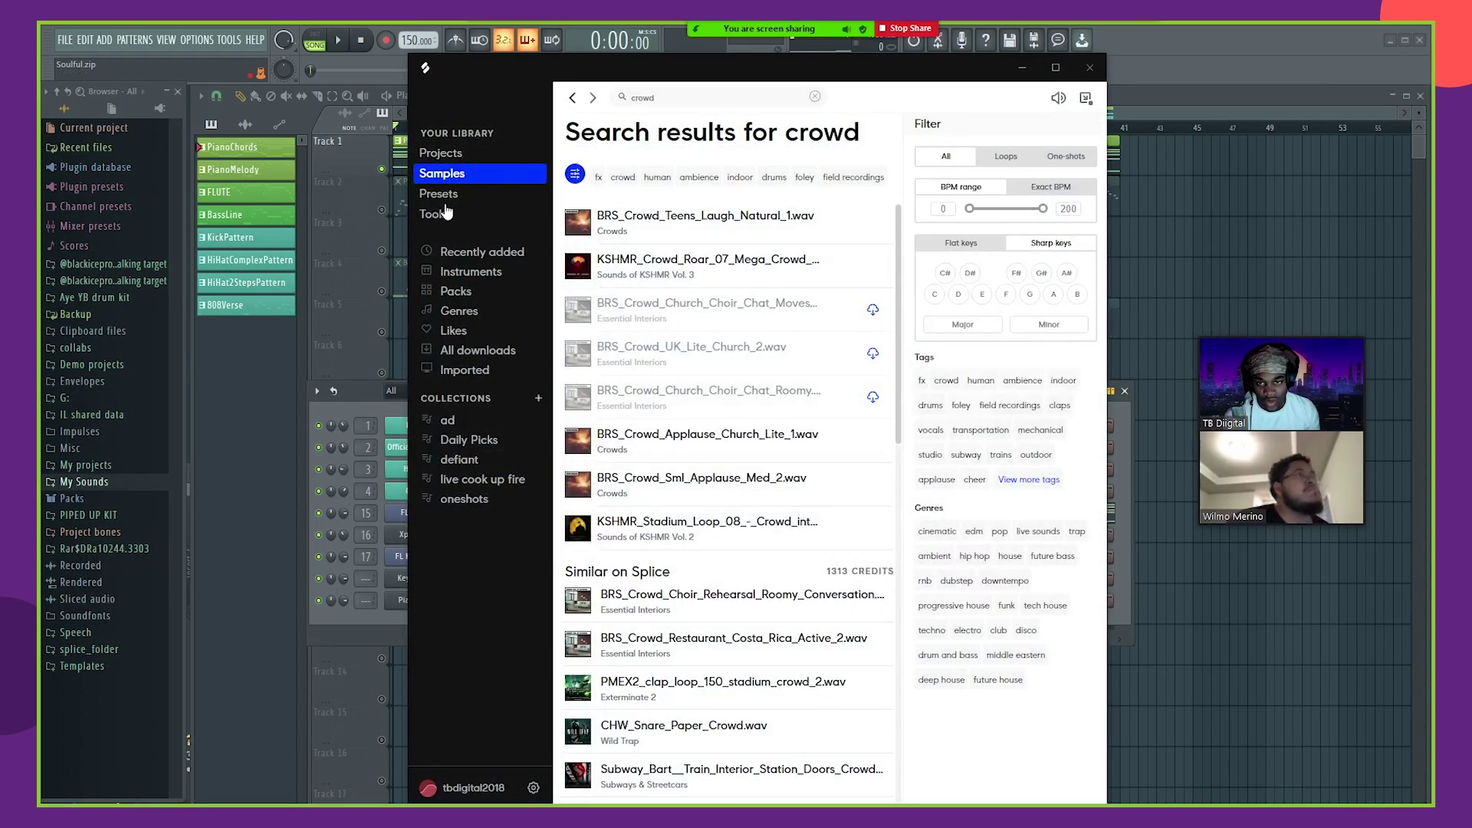
left_click(529, 211)
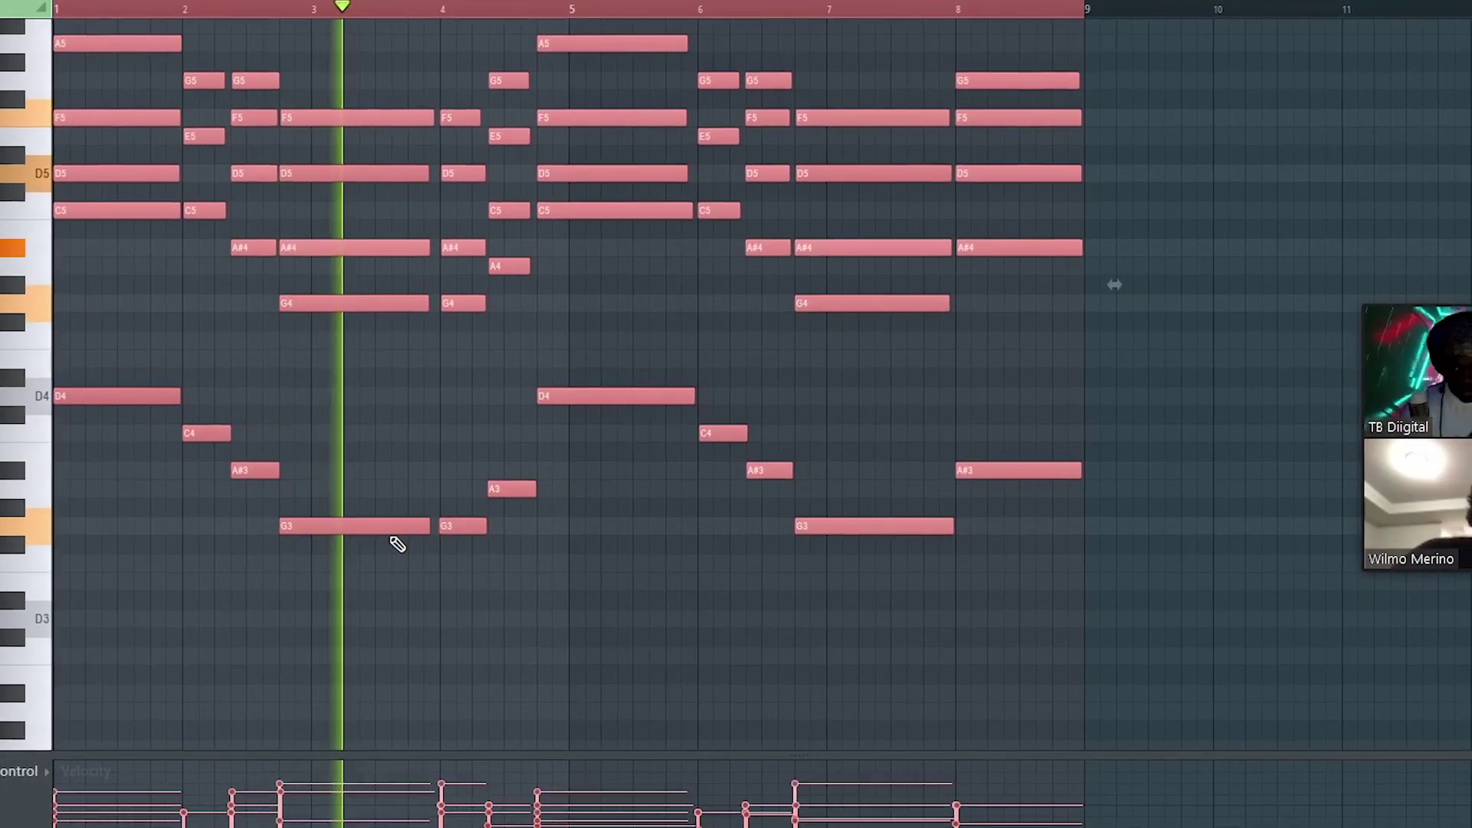
- Select the bass notes of the piano chords, double them one octave lower starting at D3, and play the result
left_click(398, 544)
mouse_move(120, 352)
left_mouse_down()
mouse_move(1062, 588)
mouse_move(1026, 580)
left_mouse_up()
key("space")
scroll(230, 391, "down", 2)
mouse_move(53, 296)
left_mouse_down()
mouse_move(92, 323)
mouse_move(14, 498)
mouse_move(37, 503)
left_mouse_up()
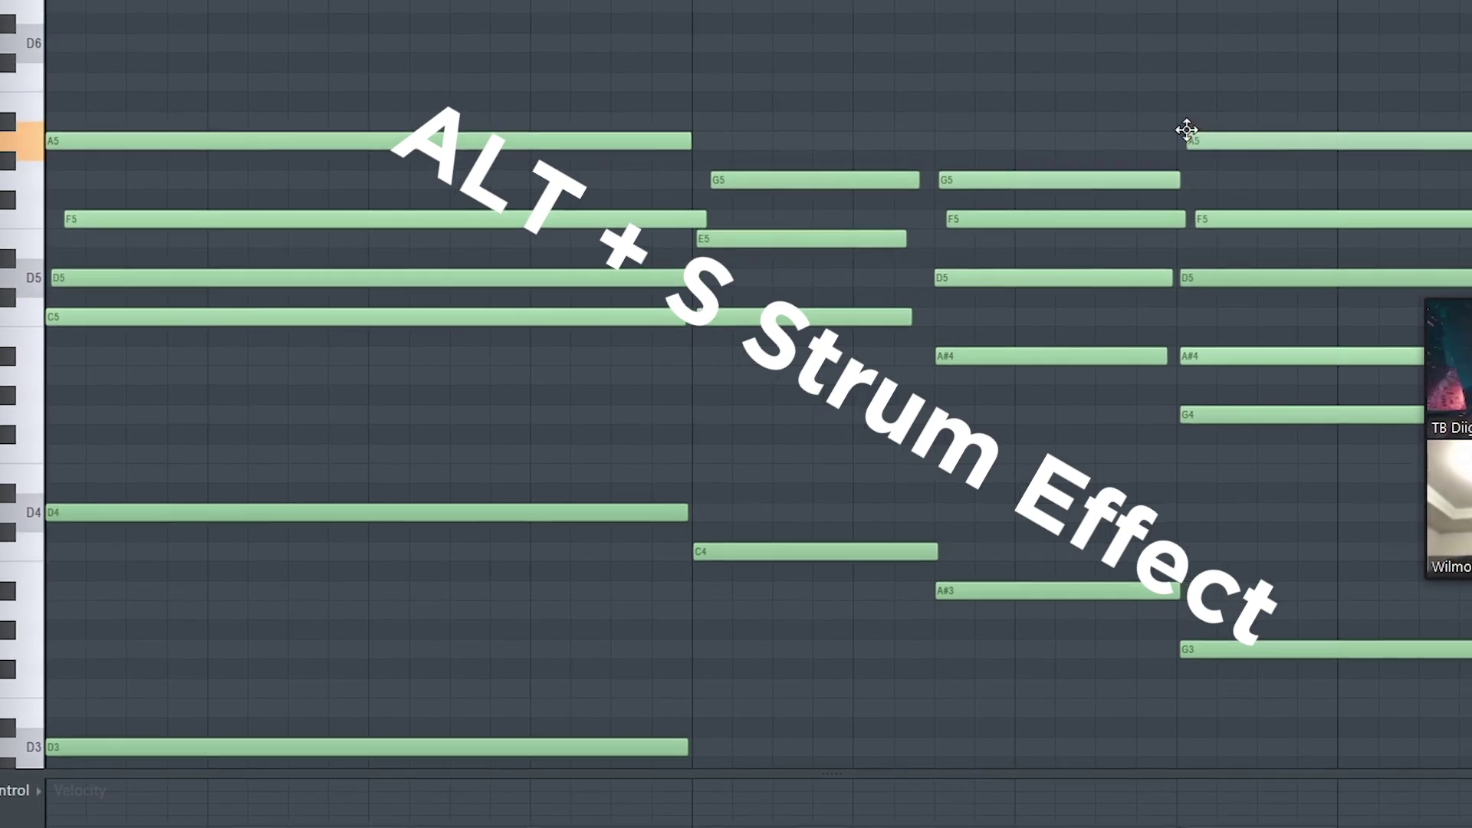
key("space")
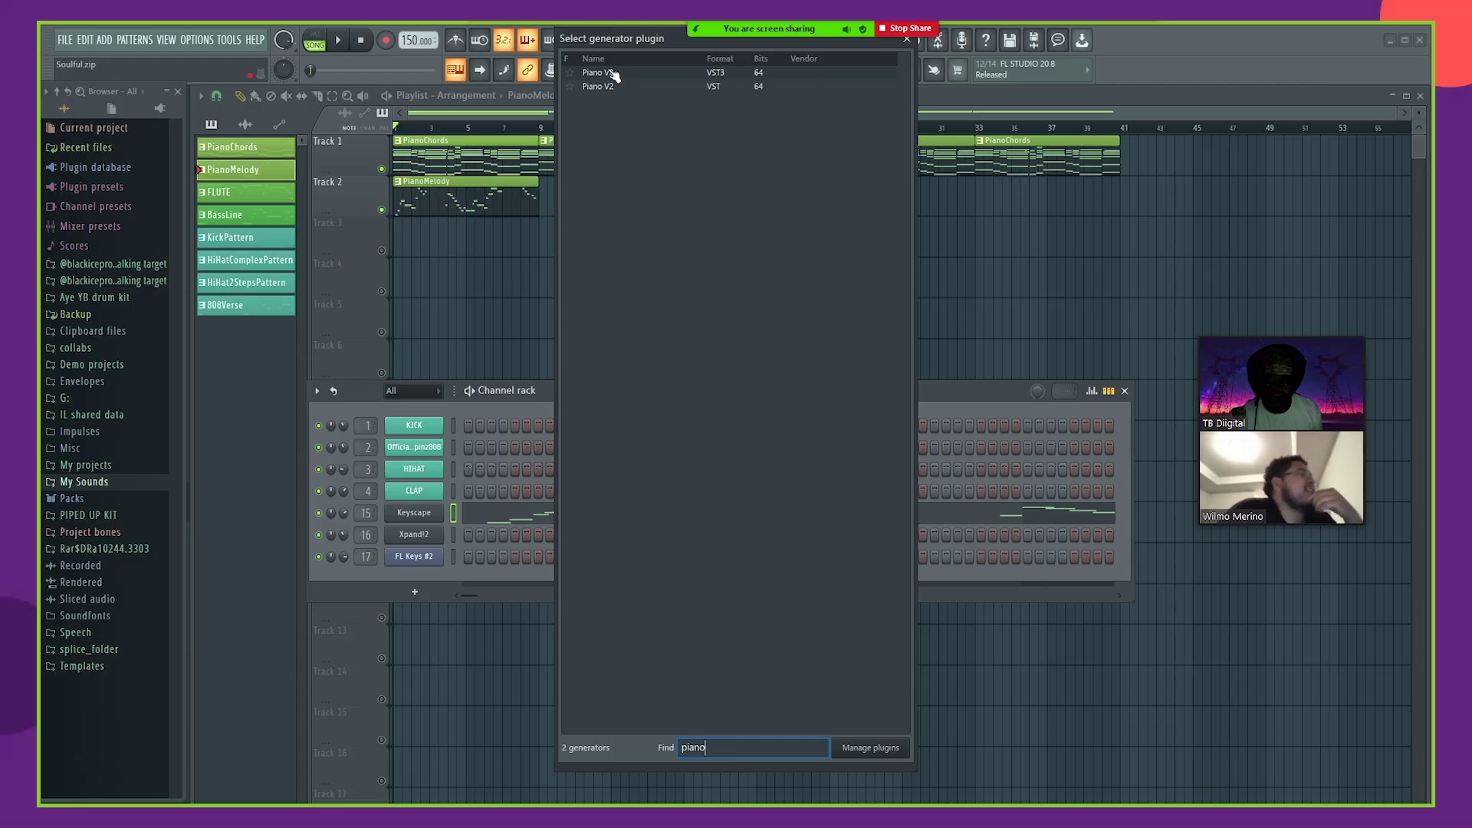
- Load Piano V2 for the PianoMelody pattern, randomize the velocity of all its notes by 10%, and play it
double_click(613, 74)
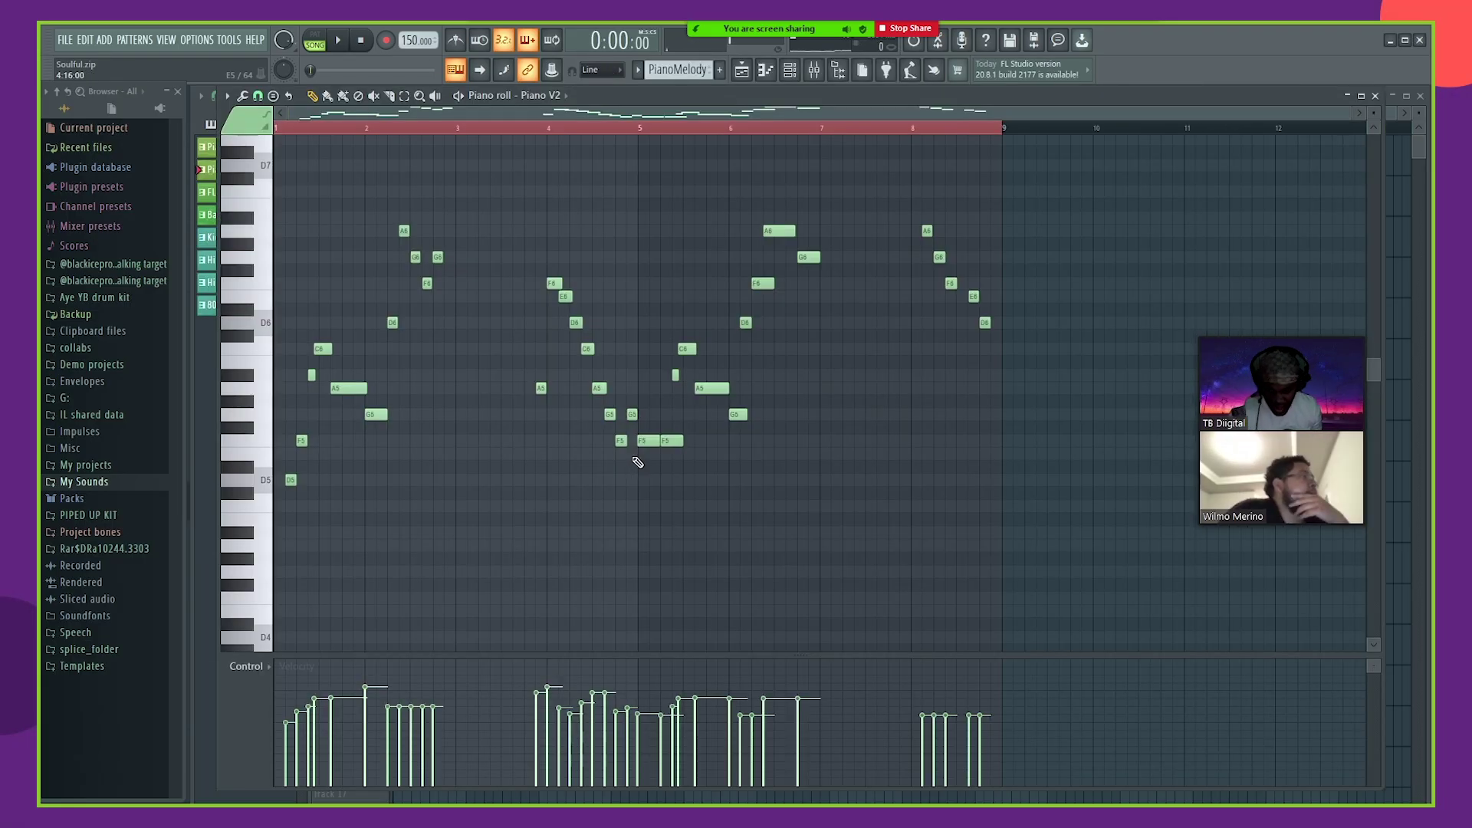
key("ctrl+a")
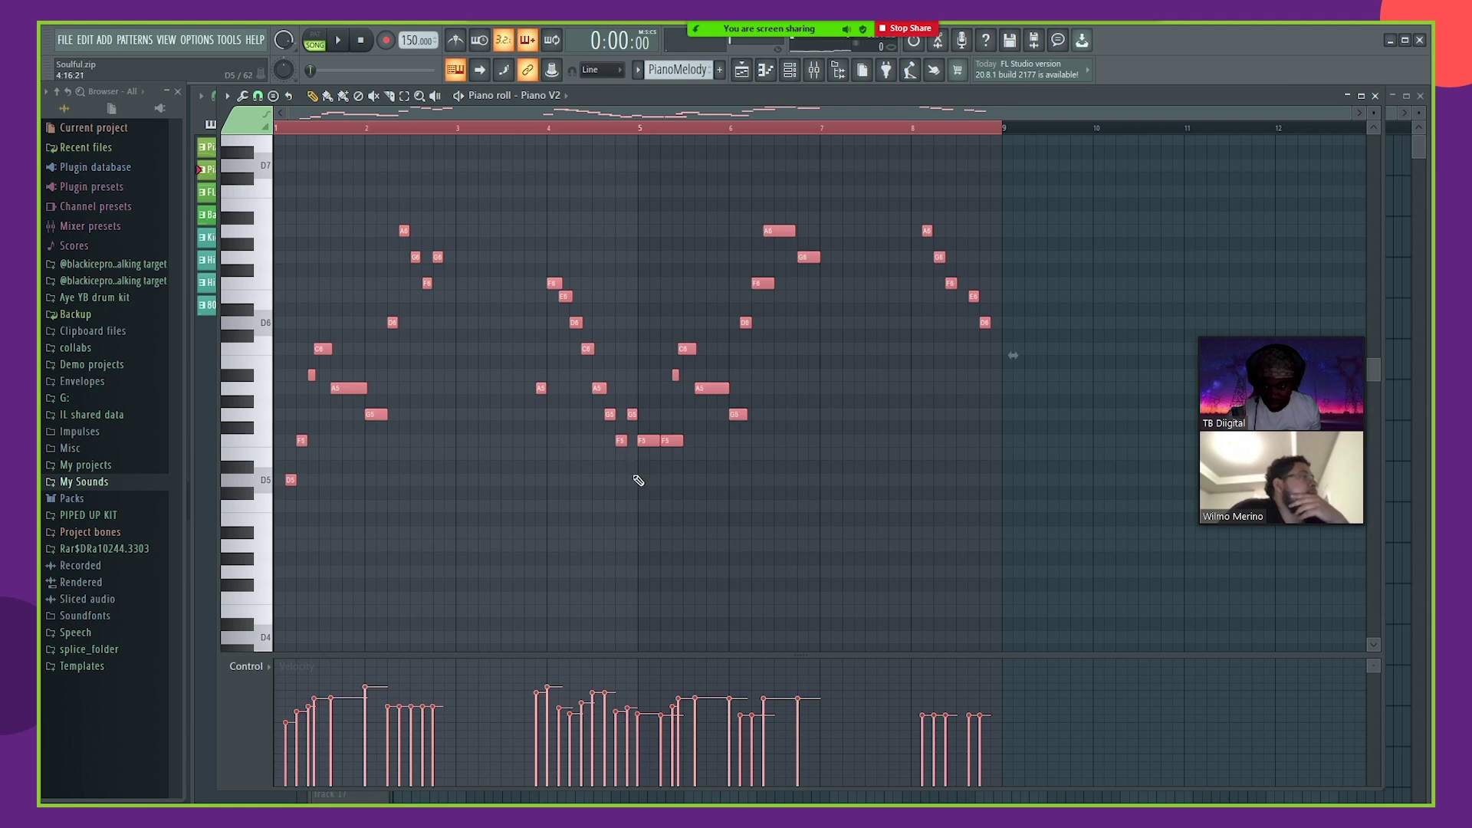
key("alt+r")
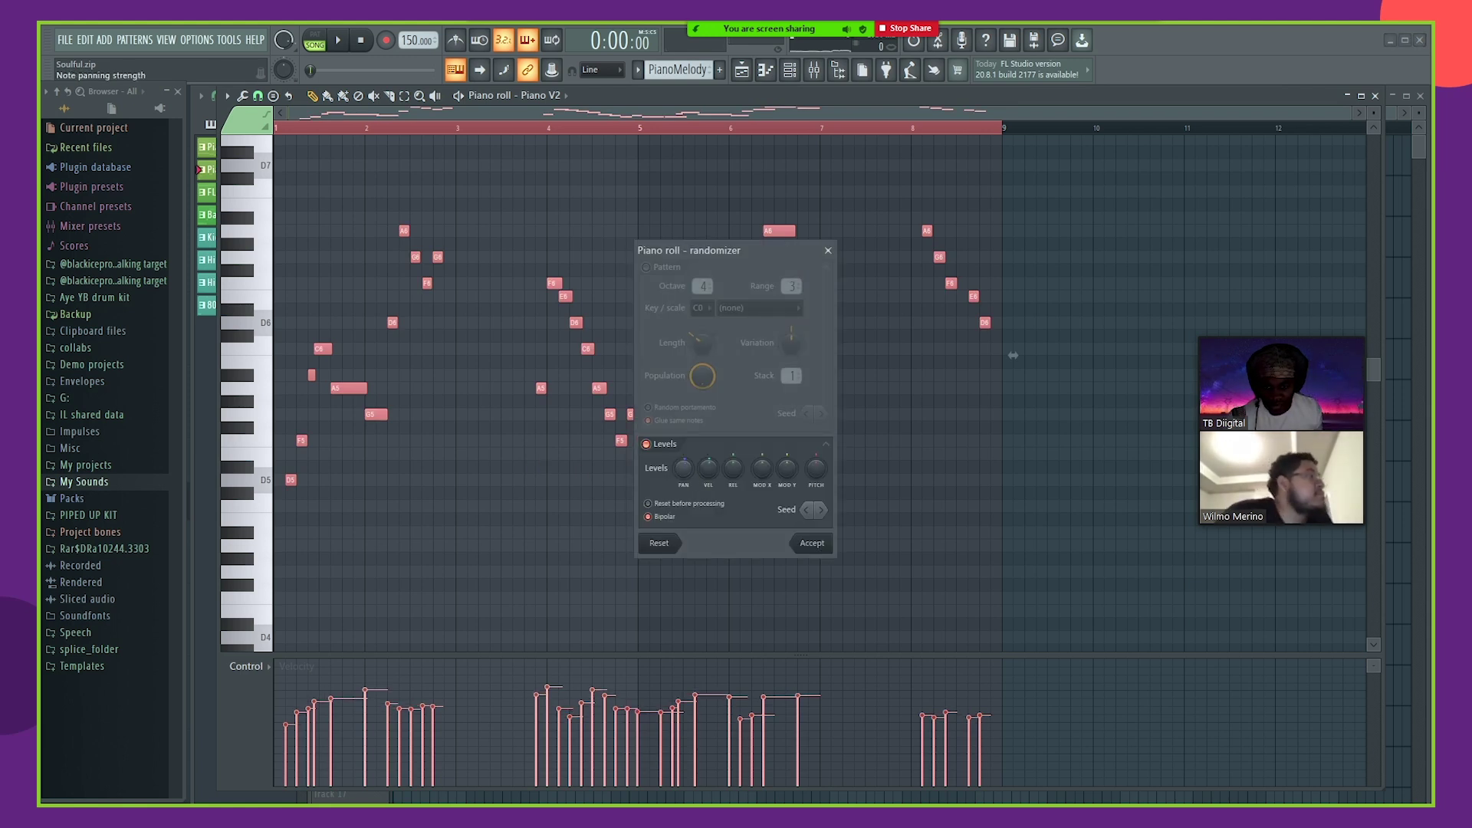
left_click(692, 476)
left_click_drag(709, 468, 708, 459)
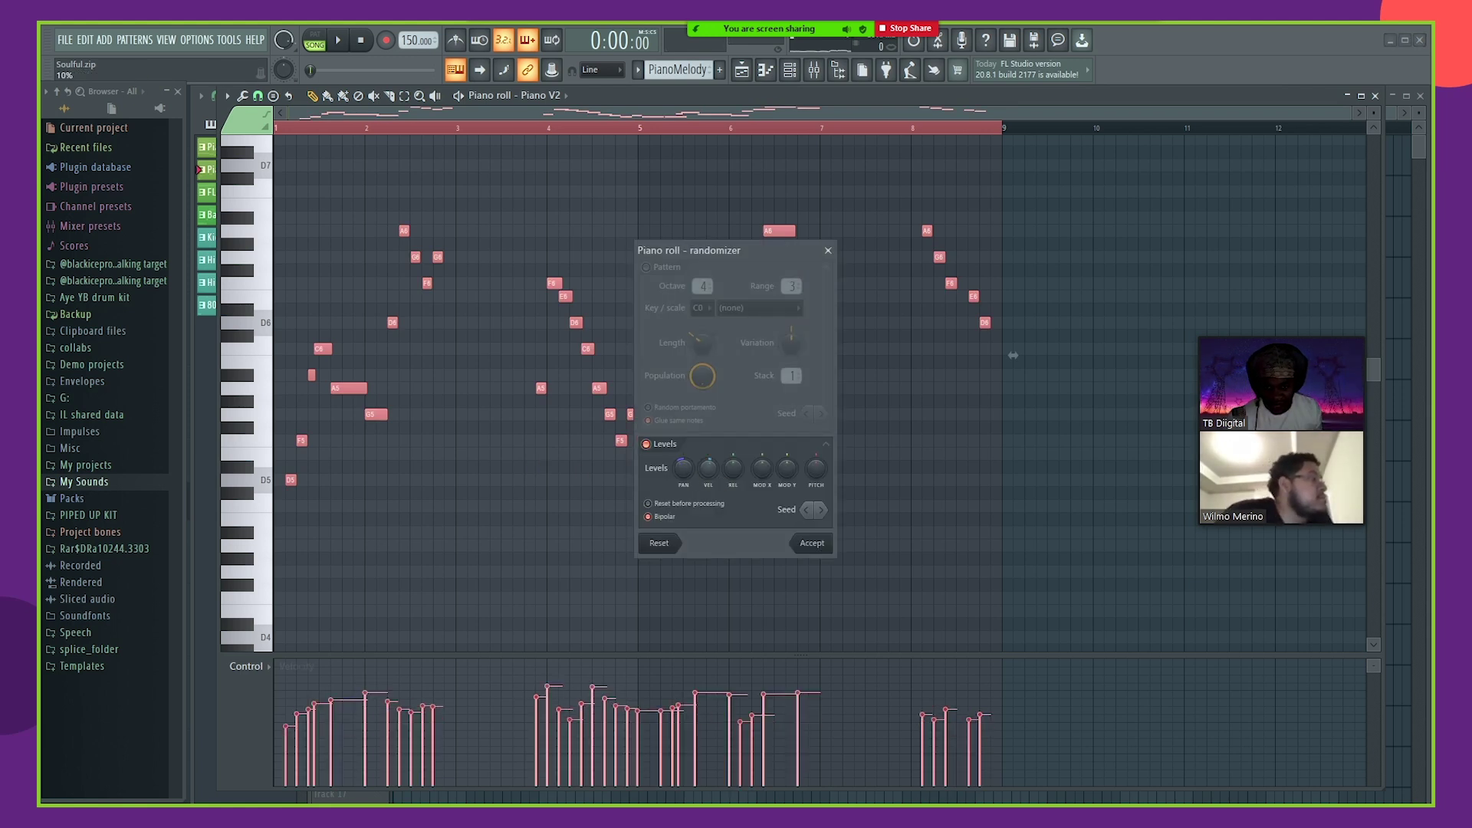
left_click(812, 543)
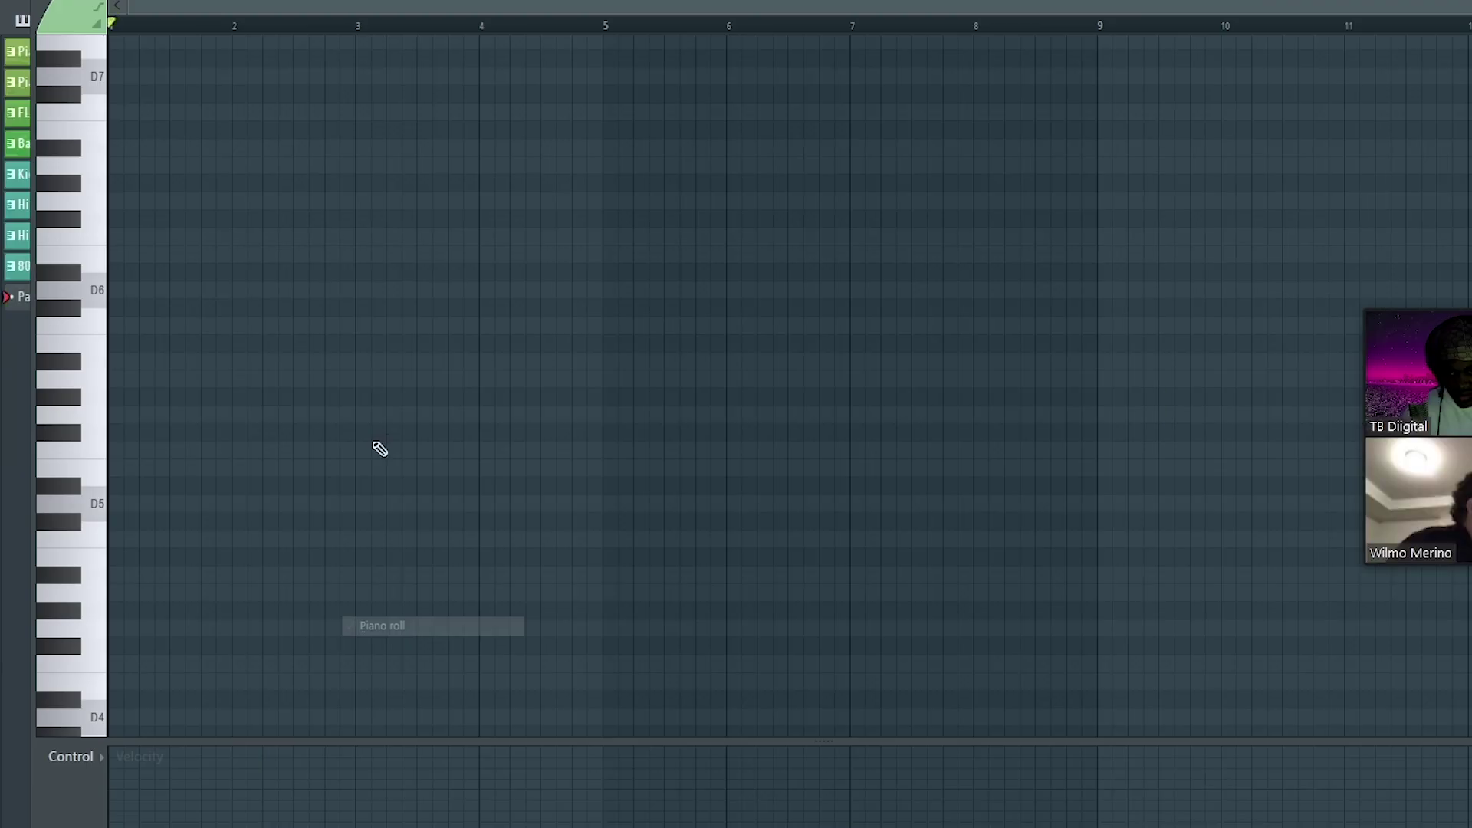
key("space")
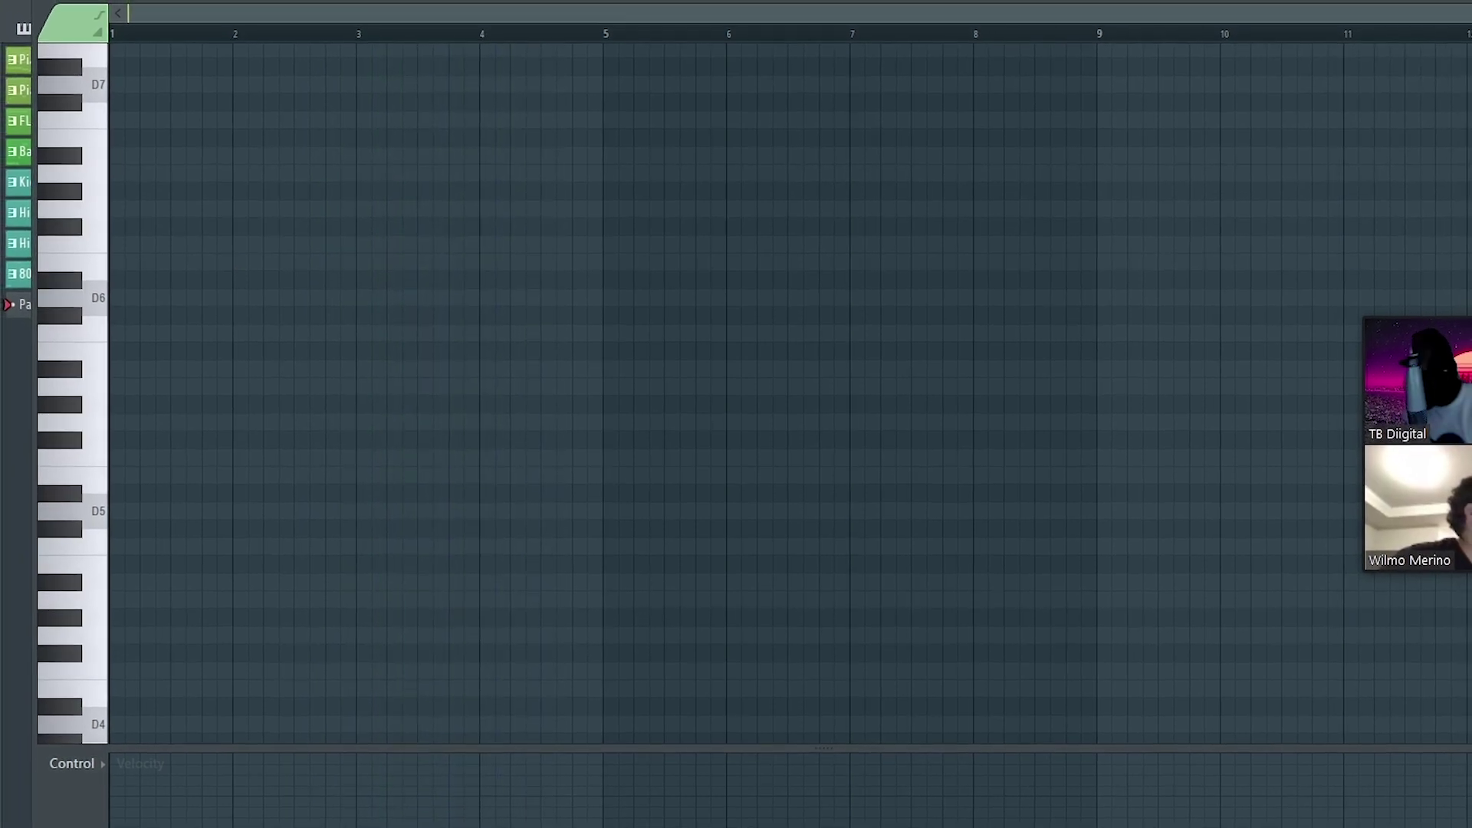
- Build a countermelody in Pattern 9 for Piano V2 #2 and play it back with the arrangement
key("space")
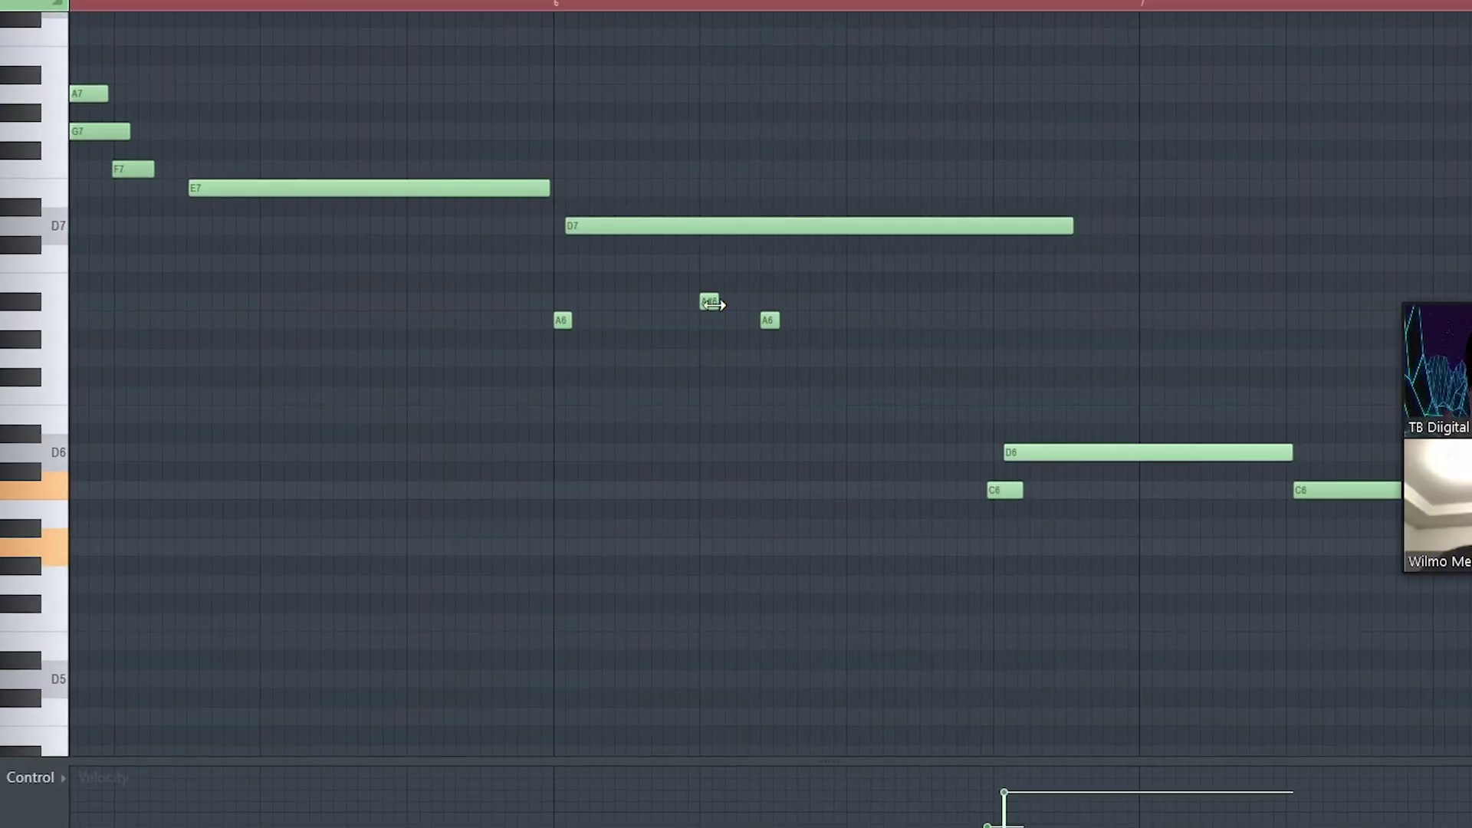
left_click_drag(713, 304, 836, 330)
key("space")
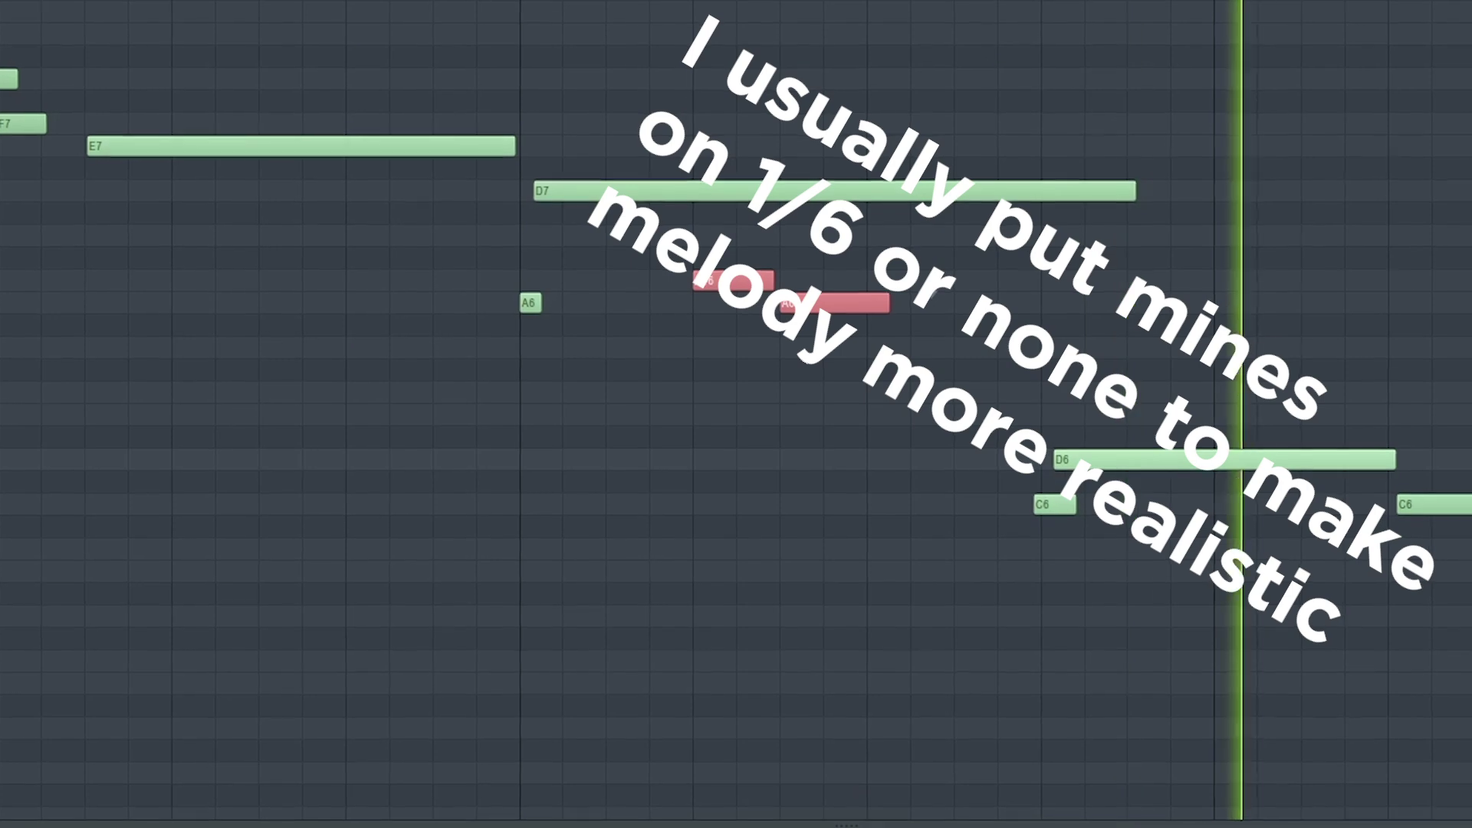
scroll(1030, 374, "down", 6)
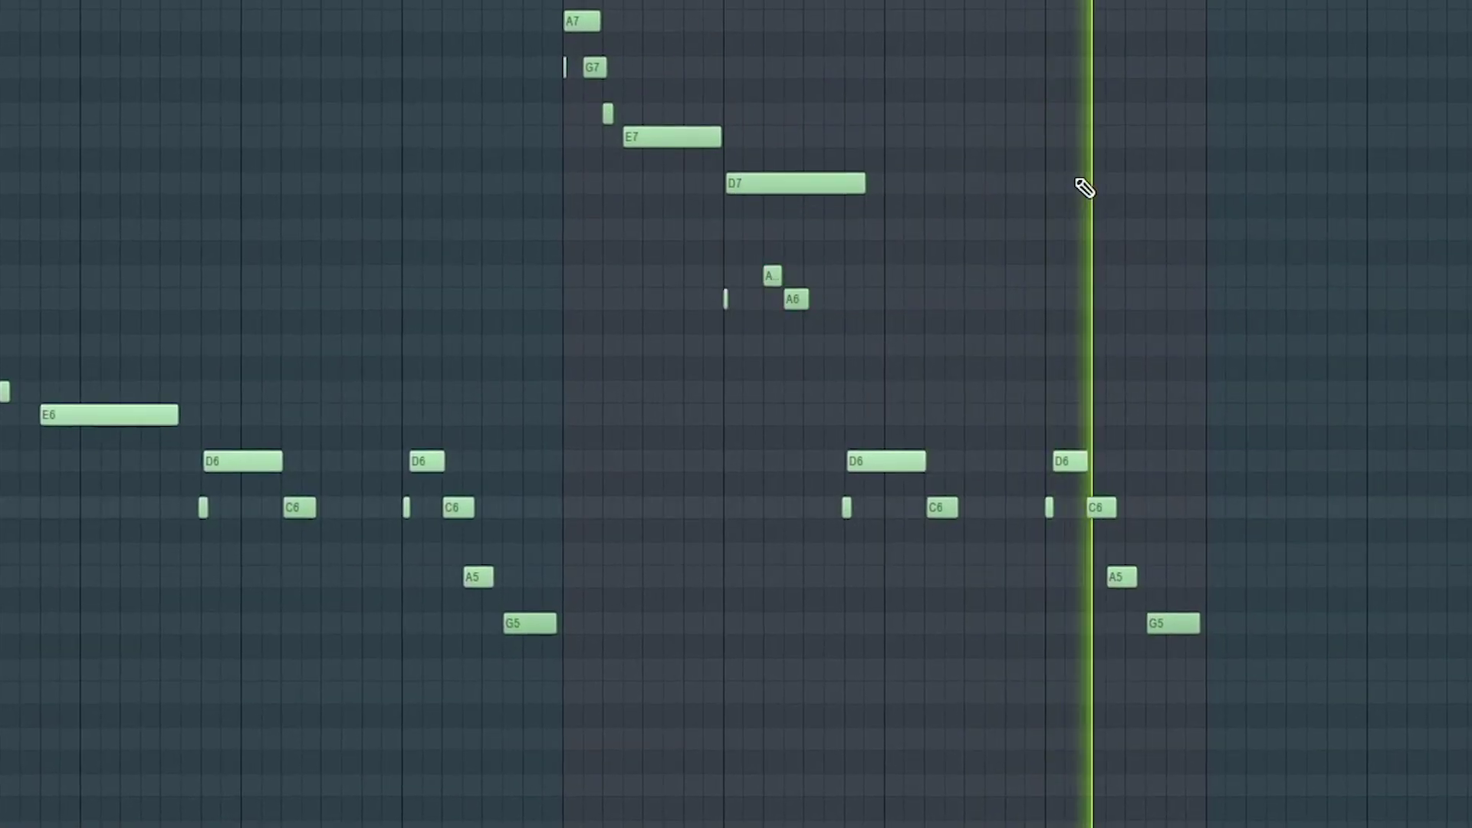
left_click_drag(860, 355, 527, 5)
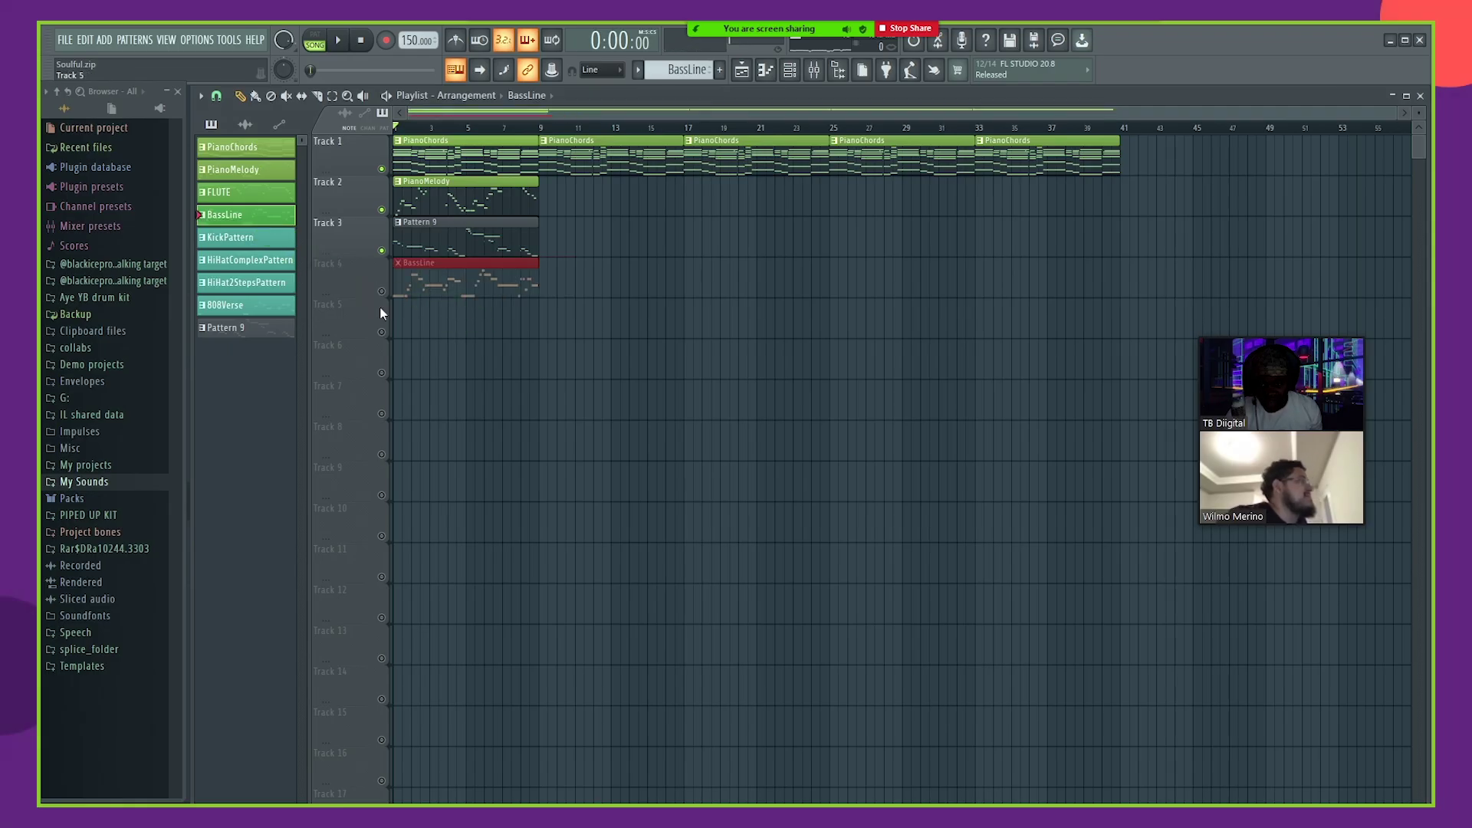
- Unmute the BassLine track, play the arrangement, and open the Xpand!2 bass notes in the piano roll
left_click(218, 99)
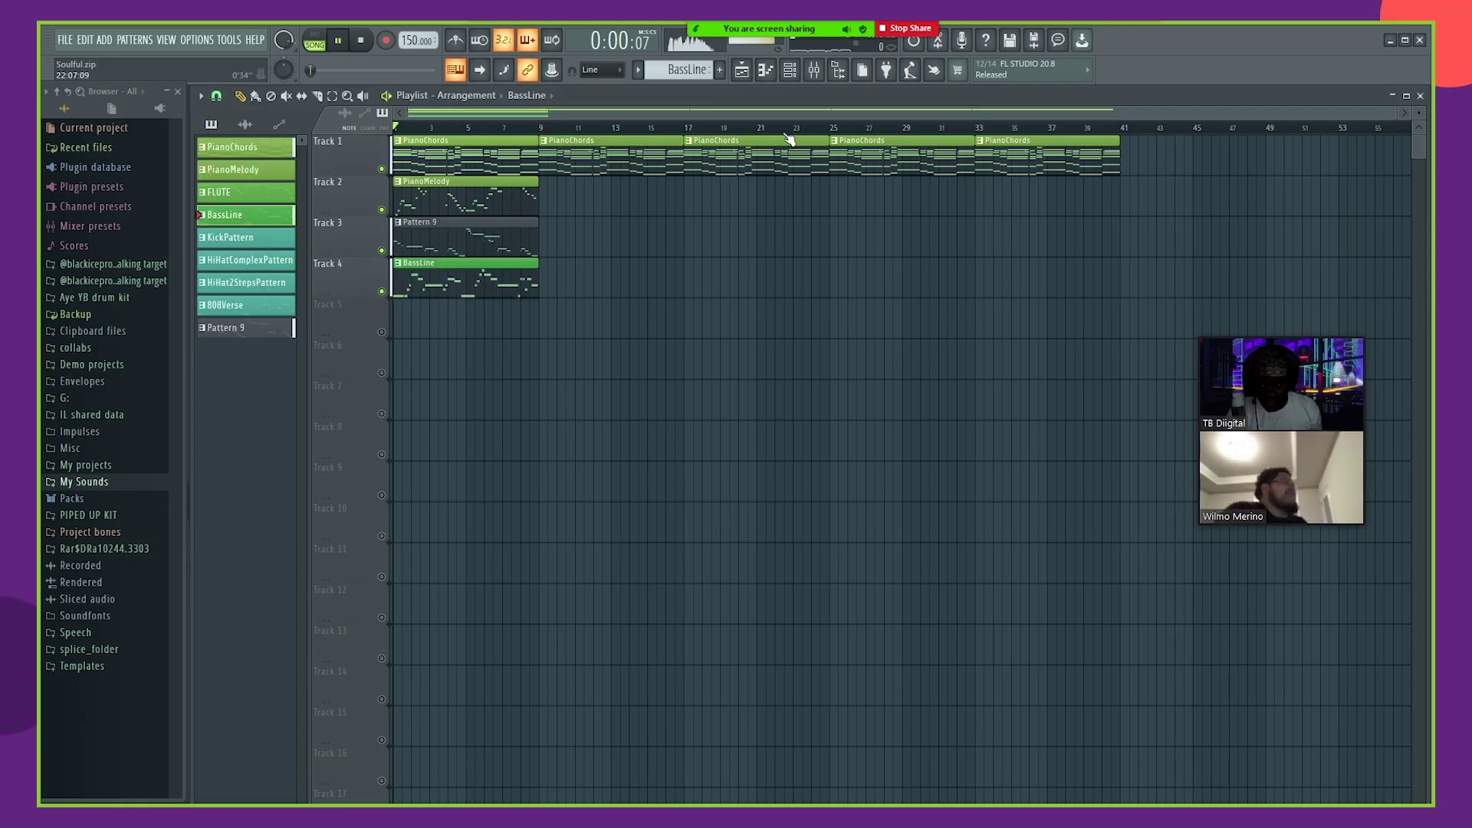
left_click(798, 75)
left_click(525, 521)
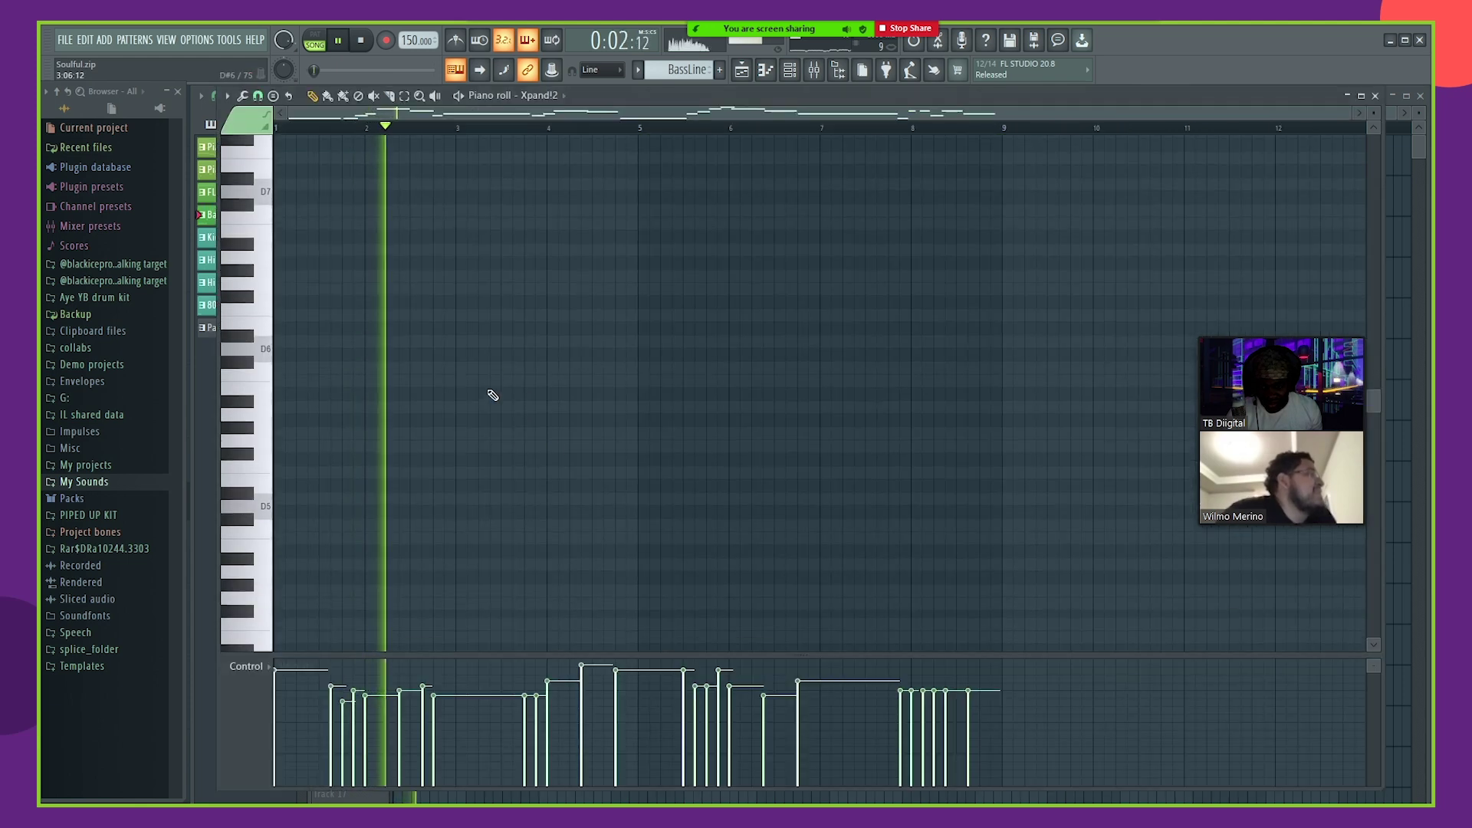
scroll(493, 395, "down", 3)
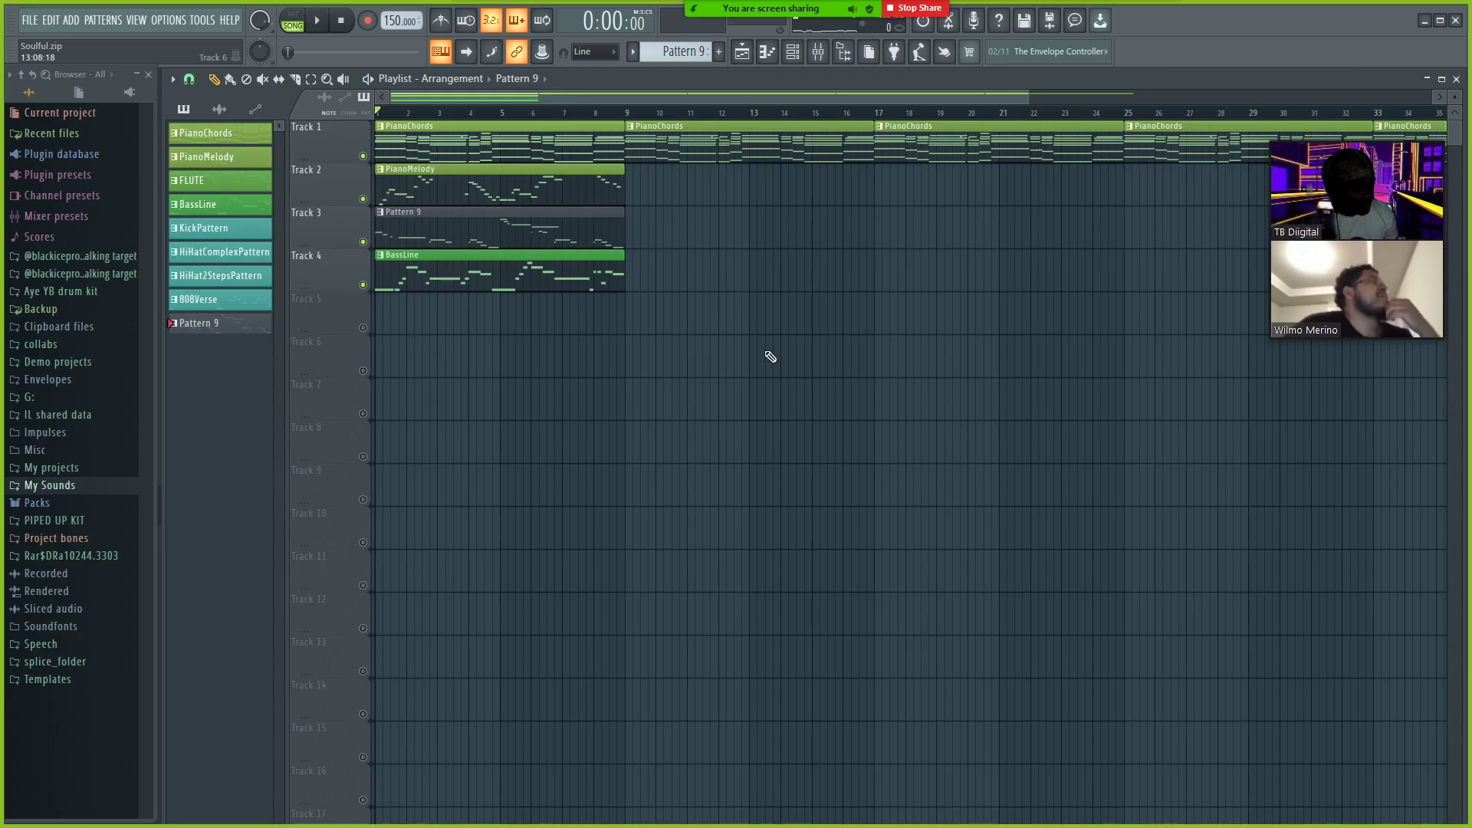
- Browse My Sounds to the 1! TB Digital Sounds one shot kit and load the (1) Gutair Stab sample
left_click(77, 485)
left_click(69, 504)
left_click(69, 504)
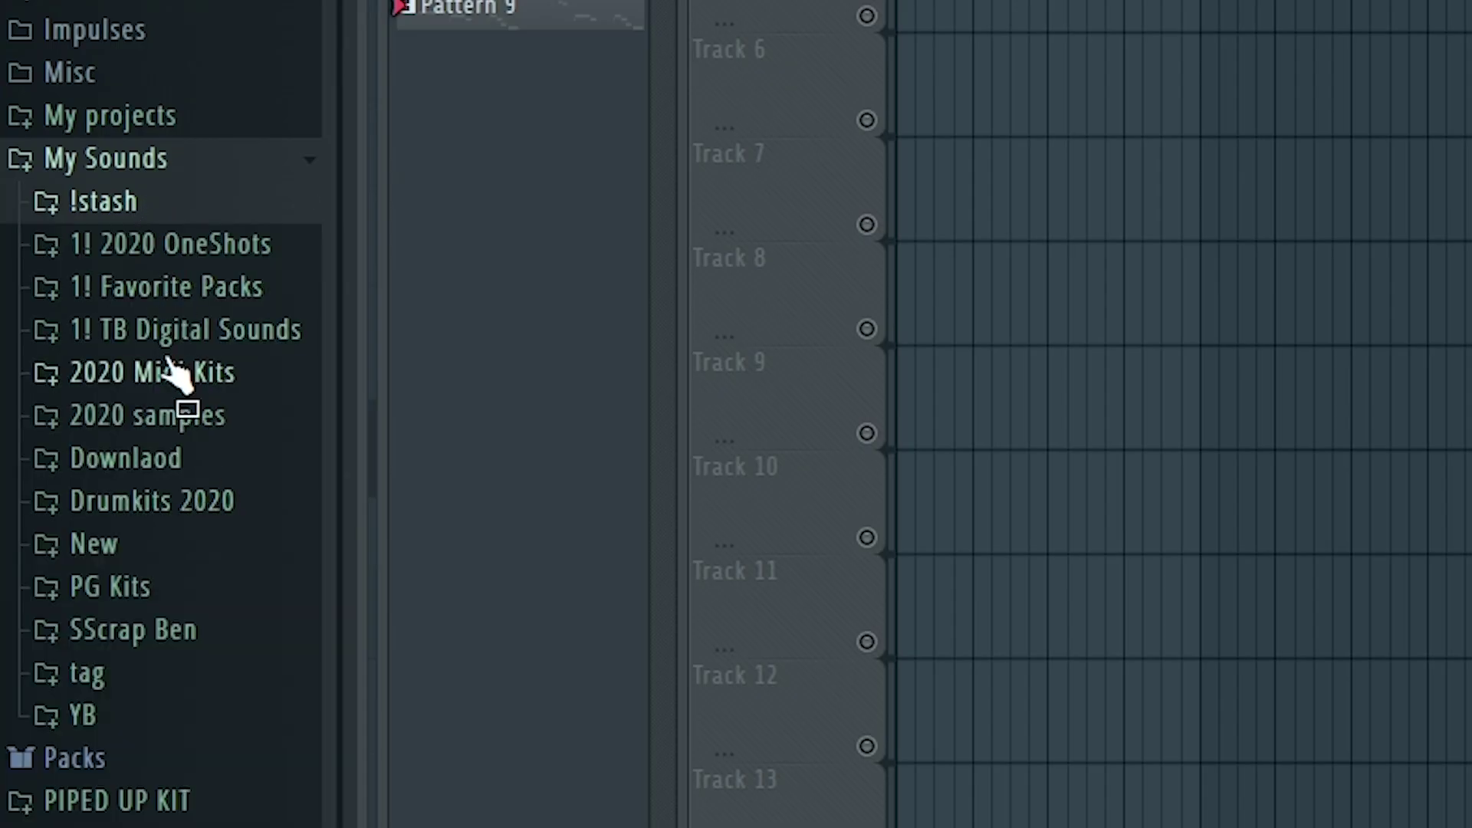
left_click(163, 331)
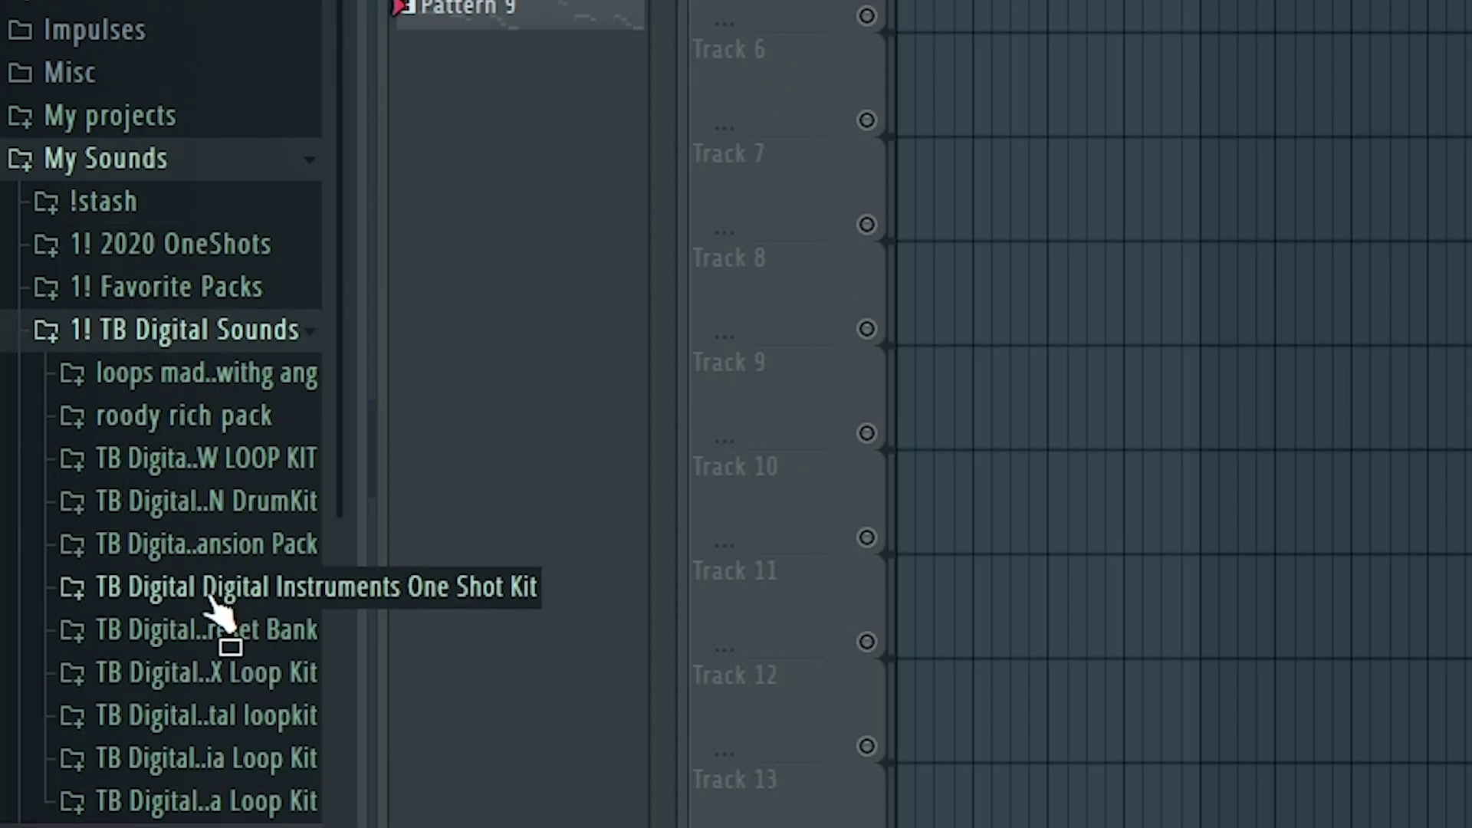
left_click(207, 588)
left_click(205, 506)
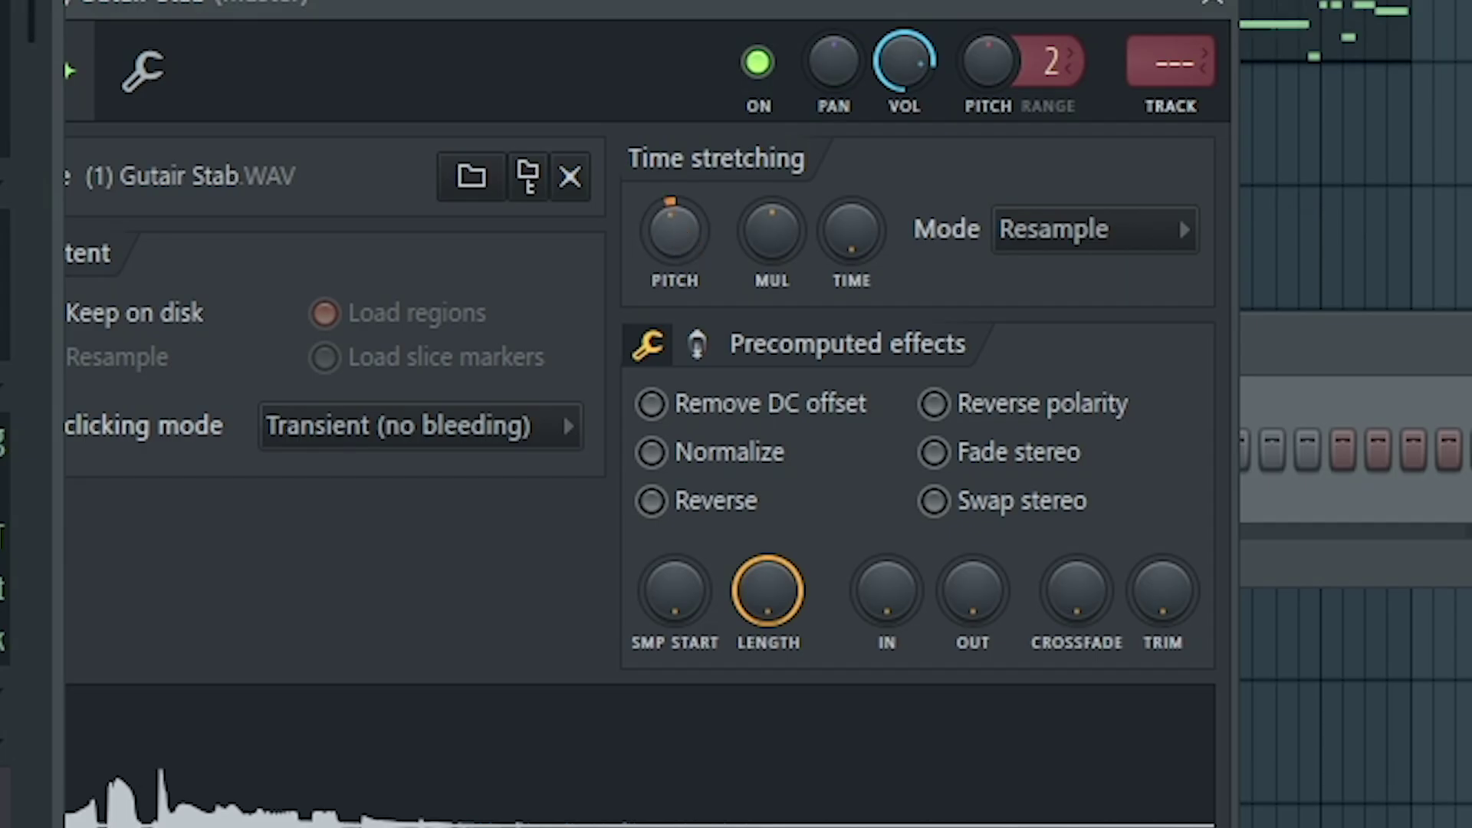
- Lower the time-stretching pitch of the (1) Gutair Stab sample in Auto mode and close its channel settings
left_click_drag(698, 15, 1242, 31)
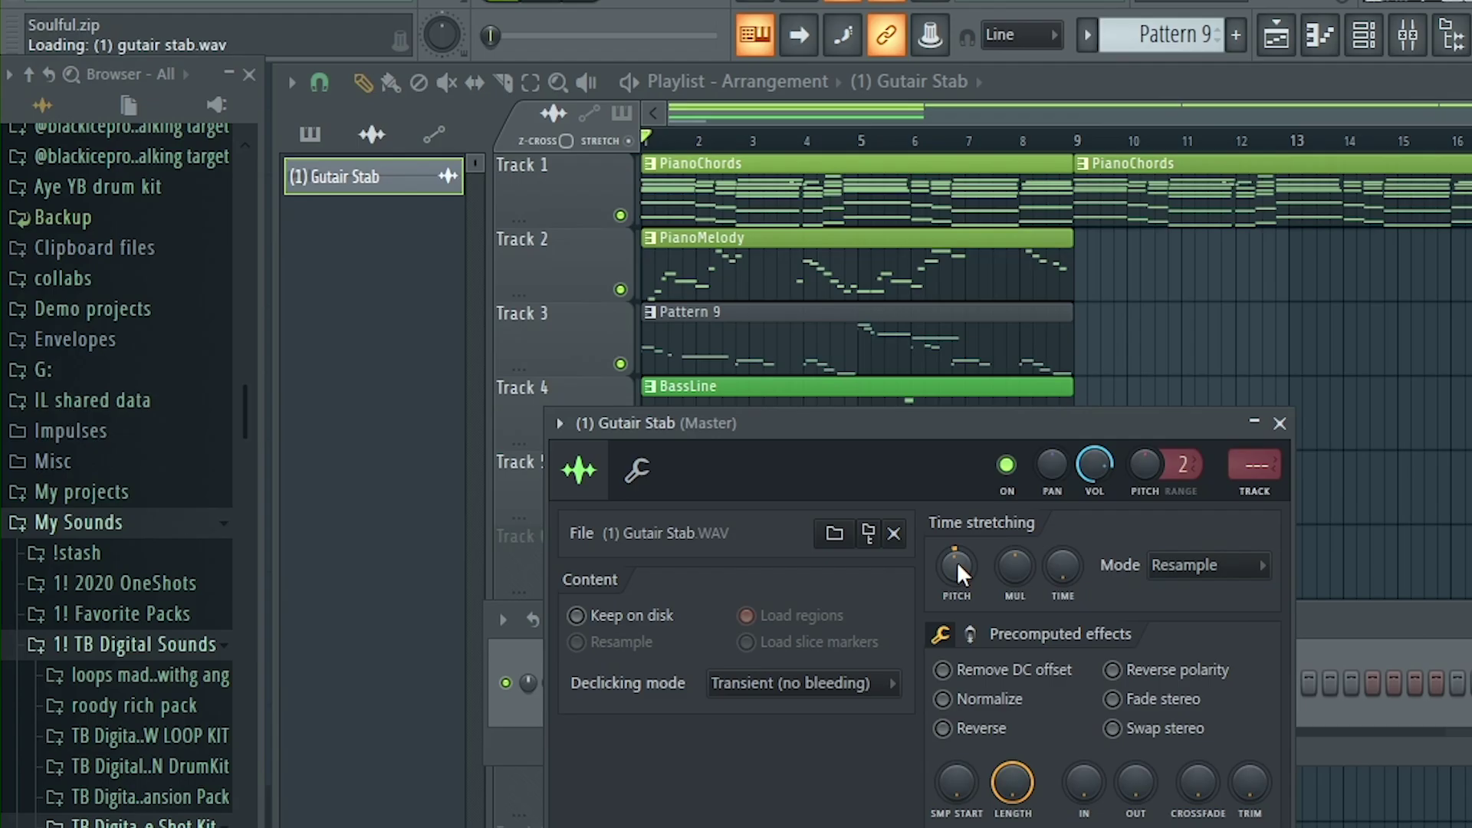
left_click_drag(1217, 255, 1217, 266)
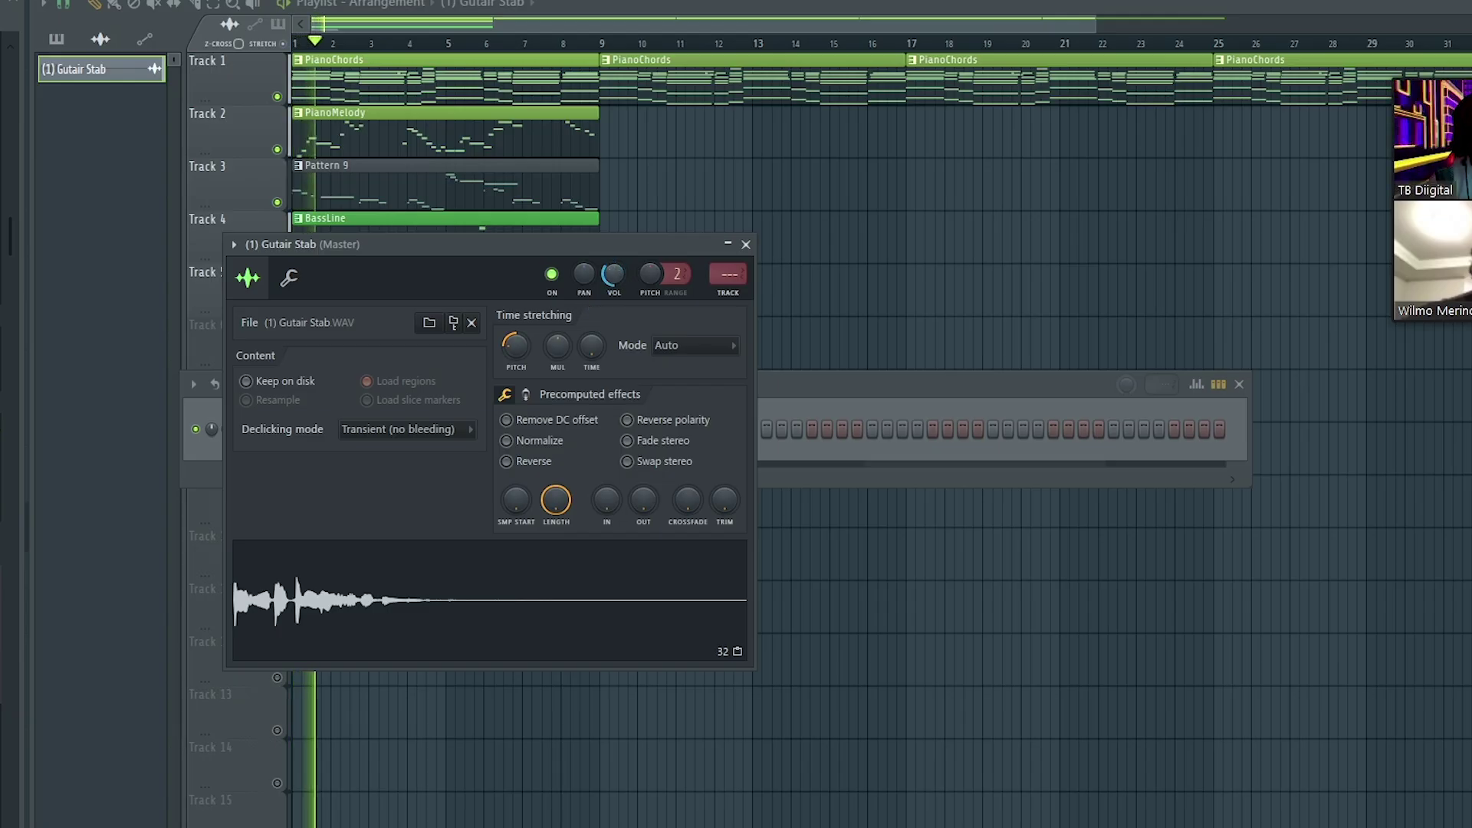
left_click(747, 244)
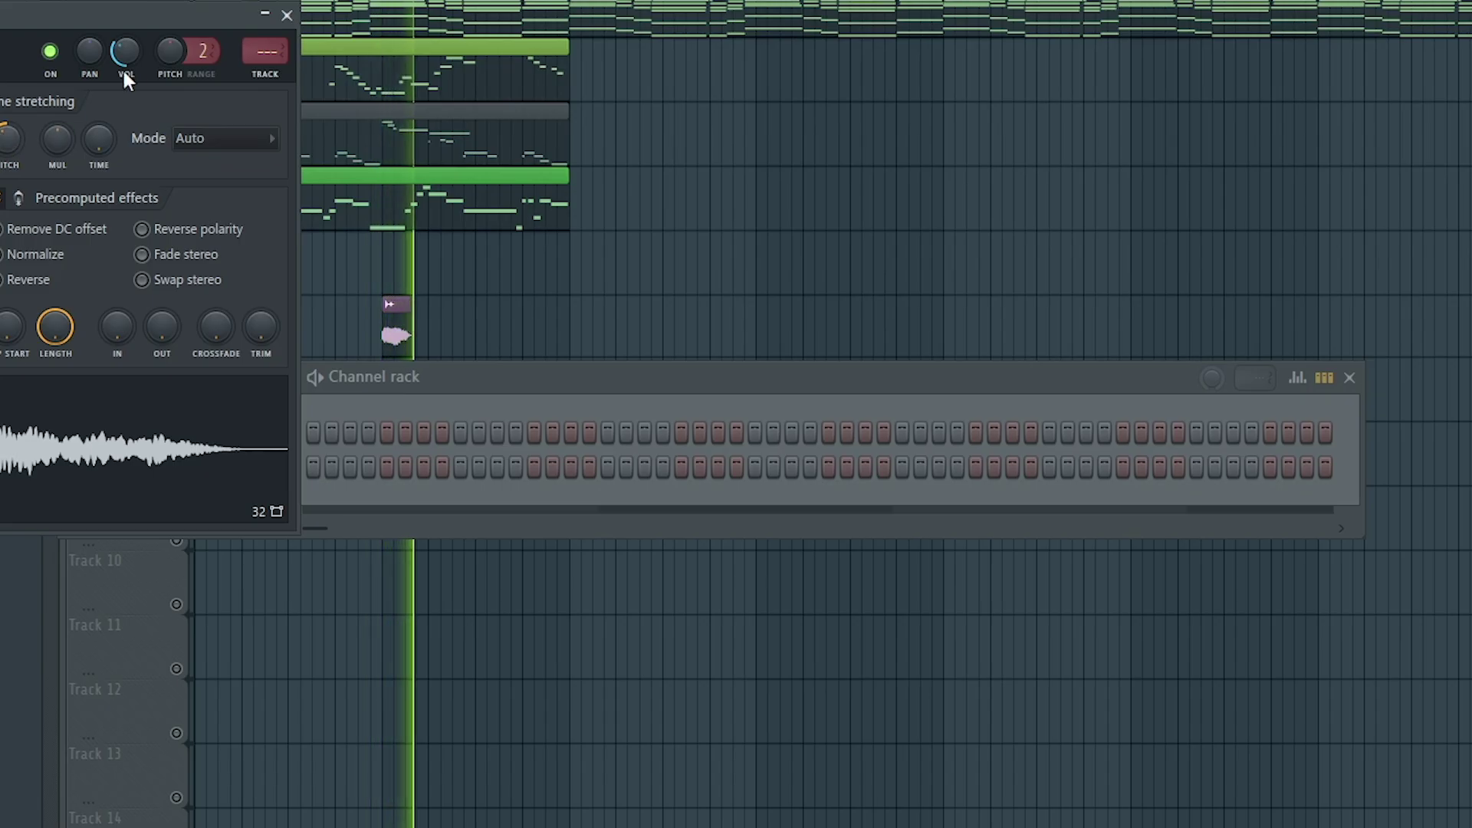
- Route the Crying Wah 02 sample to mixer insert 12 and add Fruity Reeverb 2 to it
left_click(286, 16)
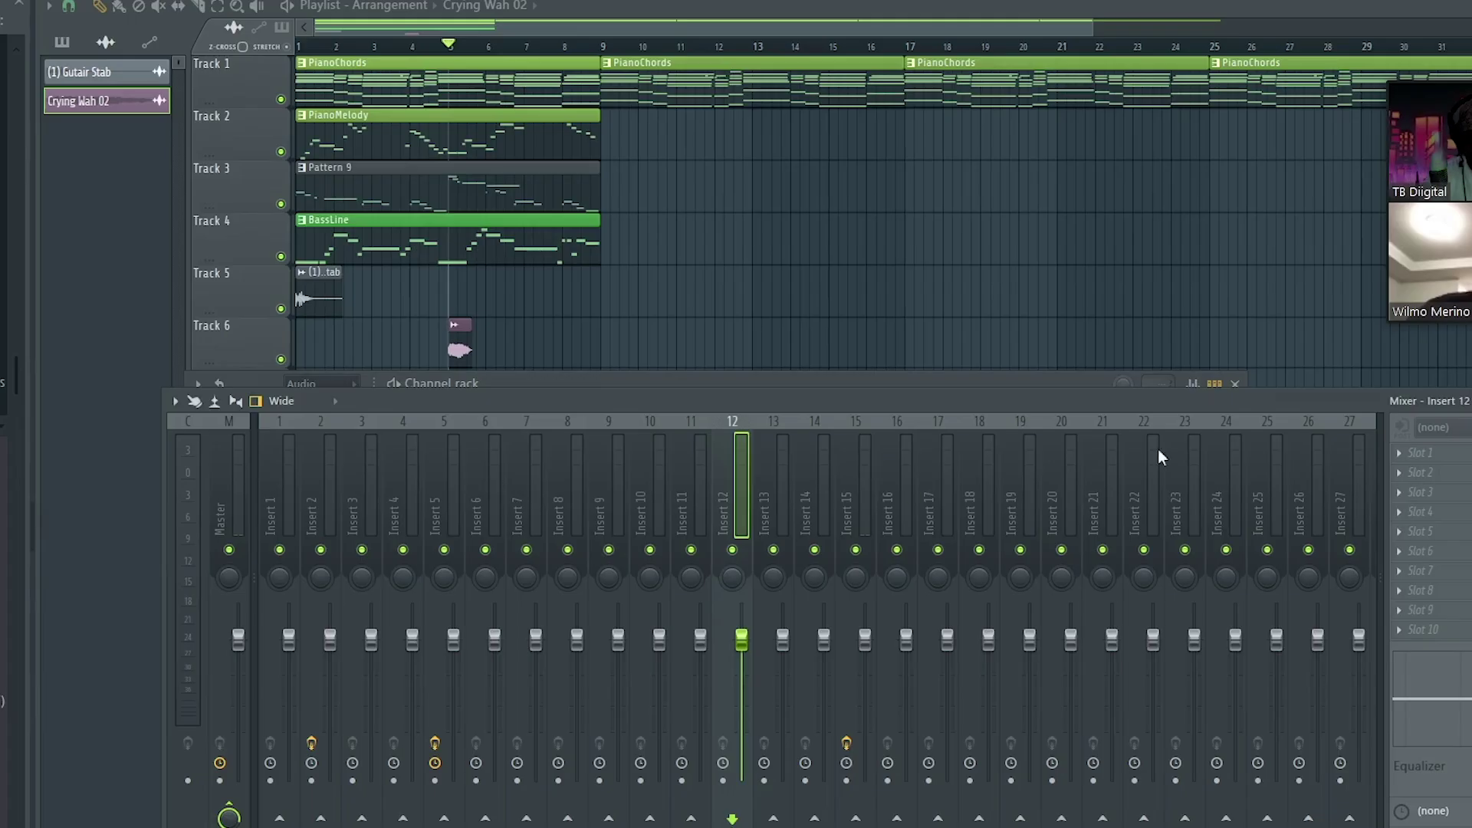
left_click(1402, 457)
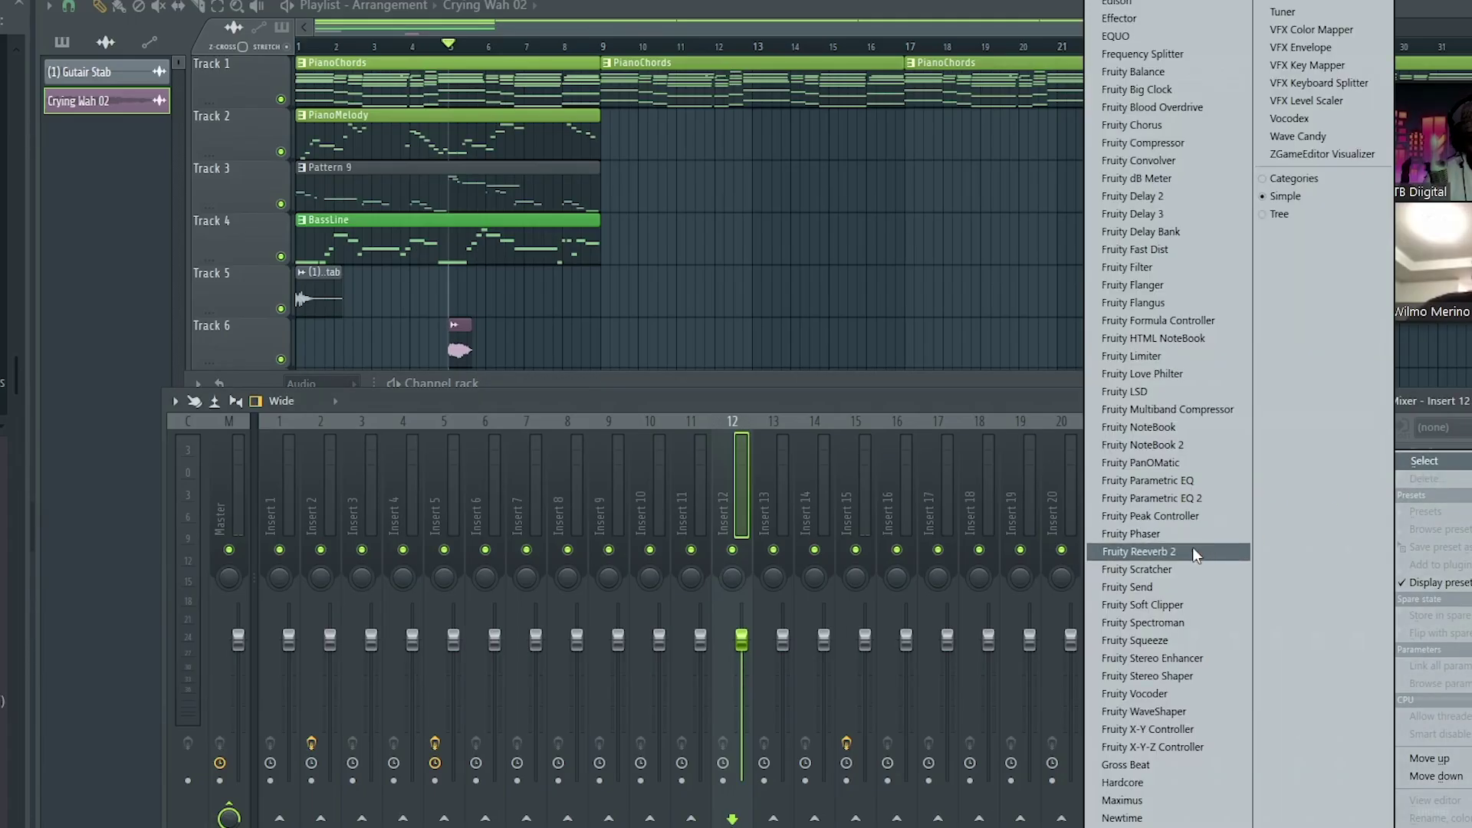
left_click(1169, 552)
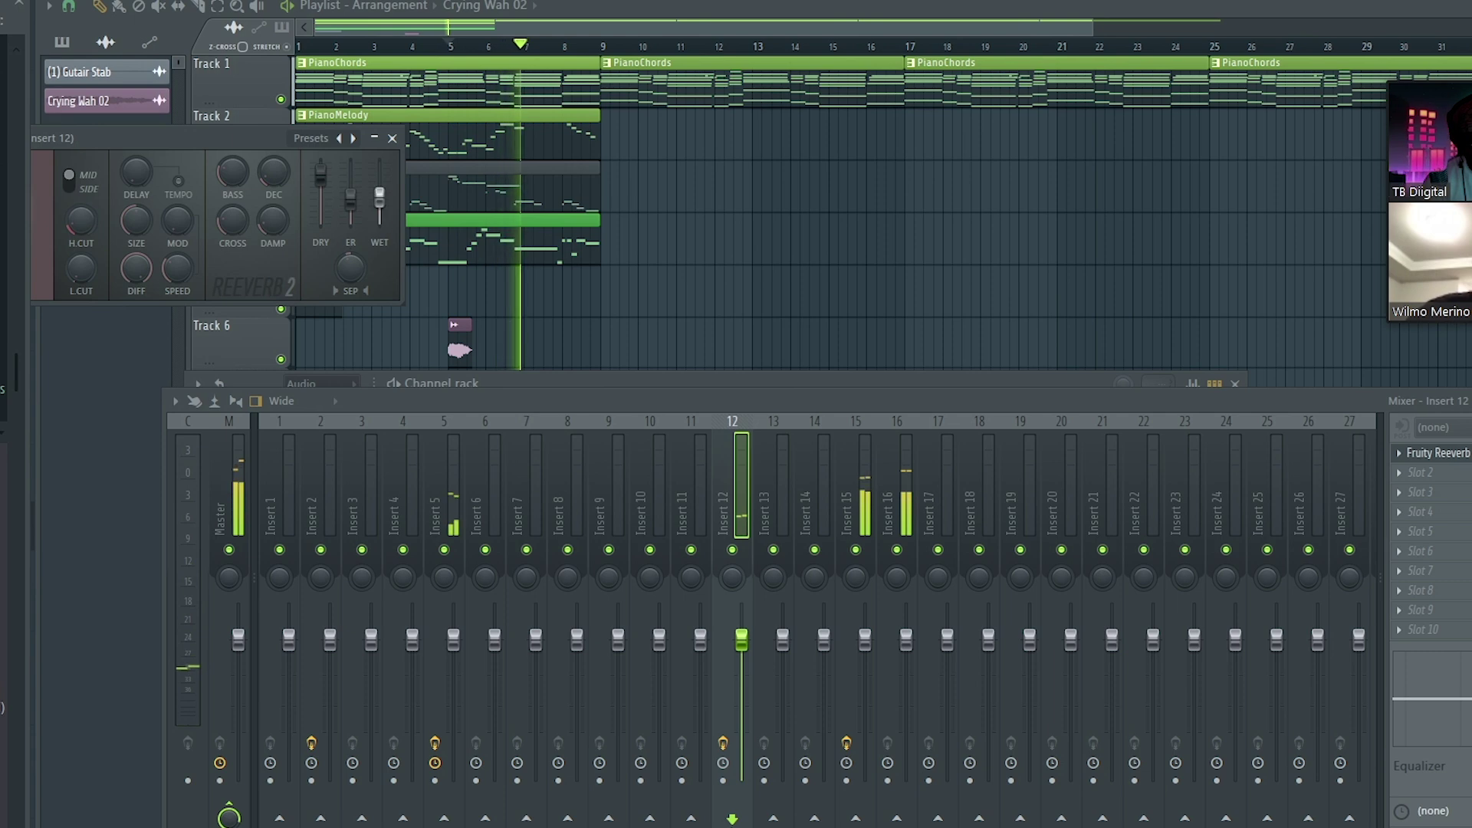
left_click(380, 139)
left_click(392, 140)
- Shorten the Arcade E5 note to one bar, add a one-bar C#4 note beneath it, and lower their velocity
right_click(730, 259)
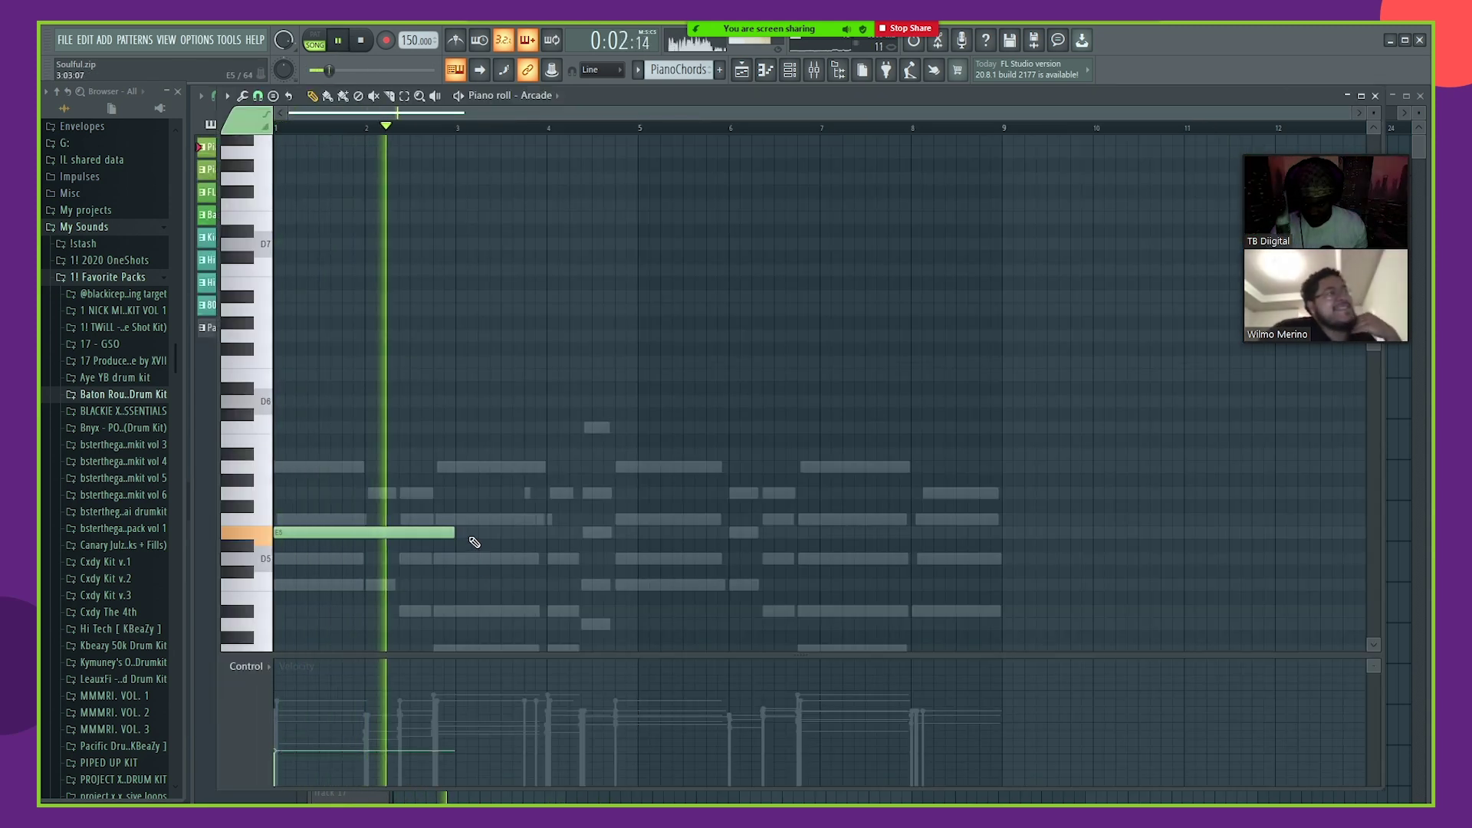
key("space")
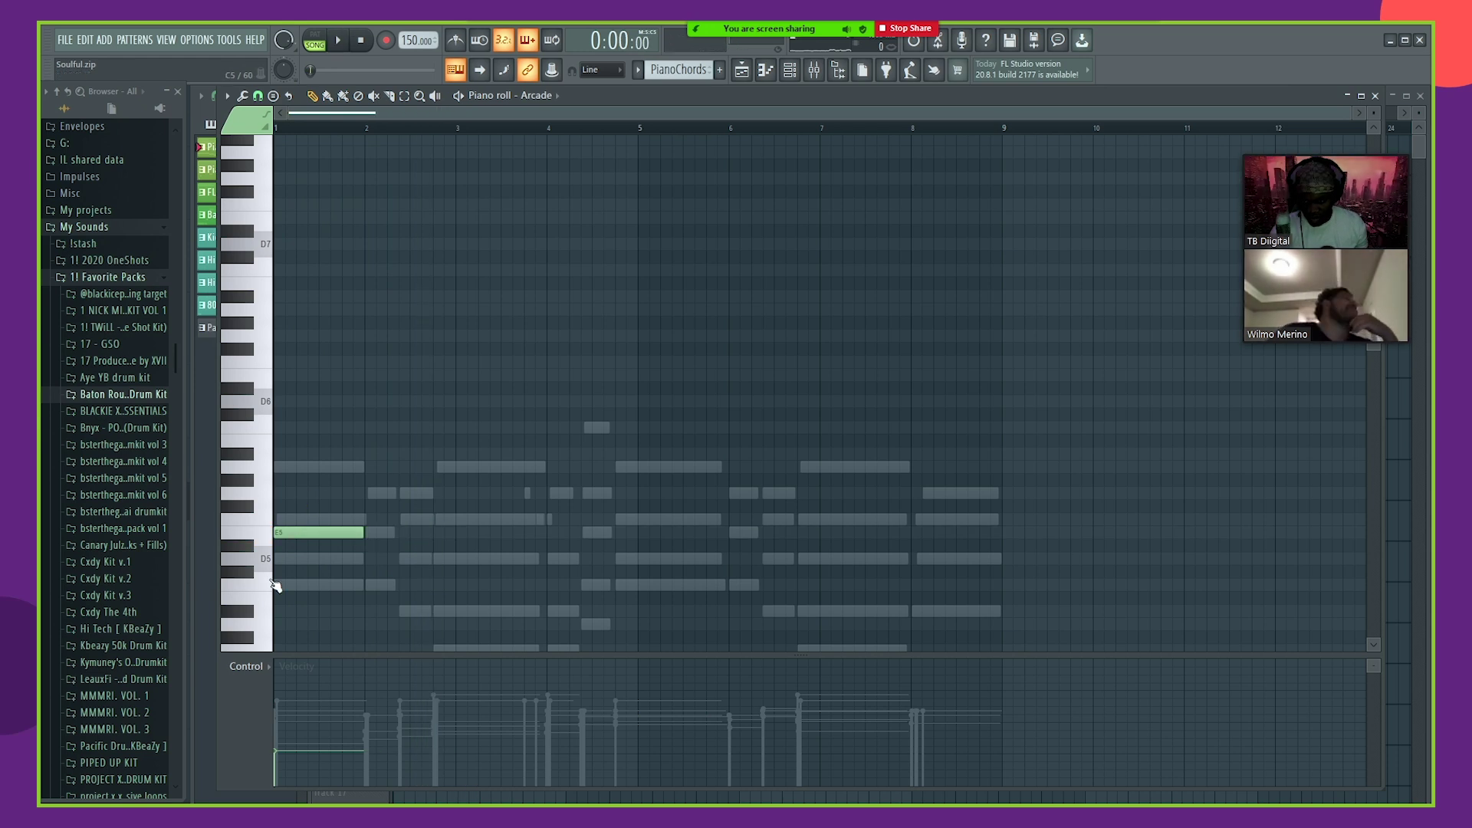
scroll(272, 579, "down", 2)
left_click_drag(284, 535, 276, 535)
scroll(276, 535, "down", 4)
key("space")
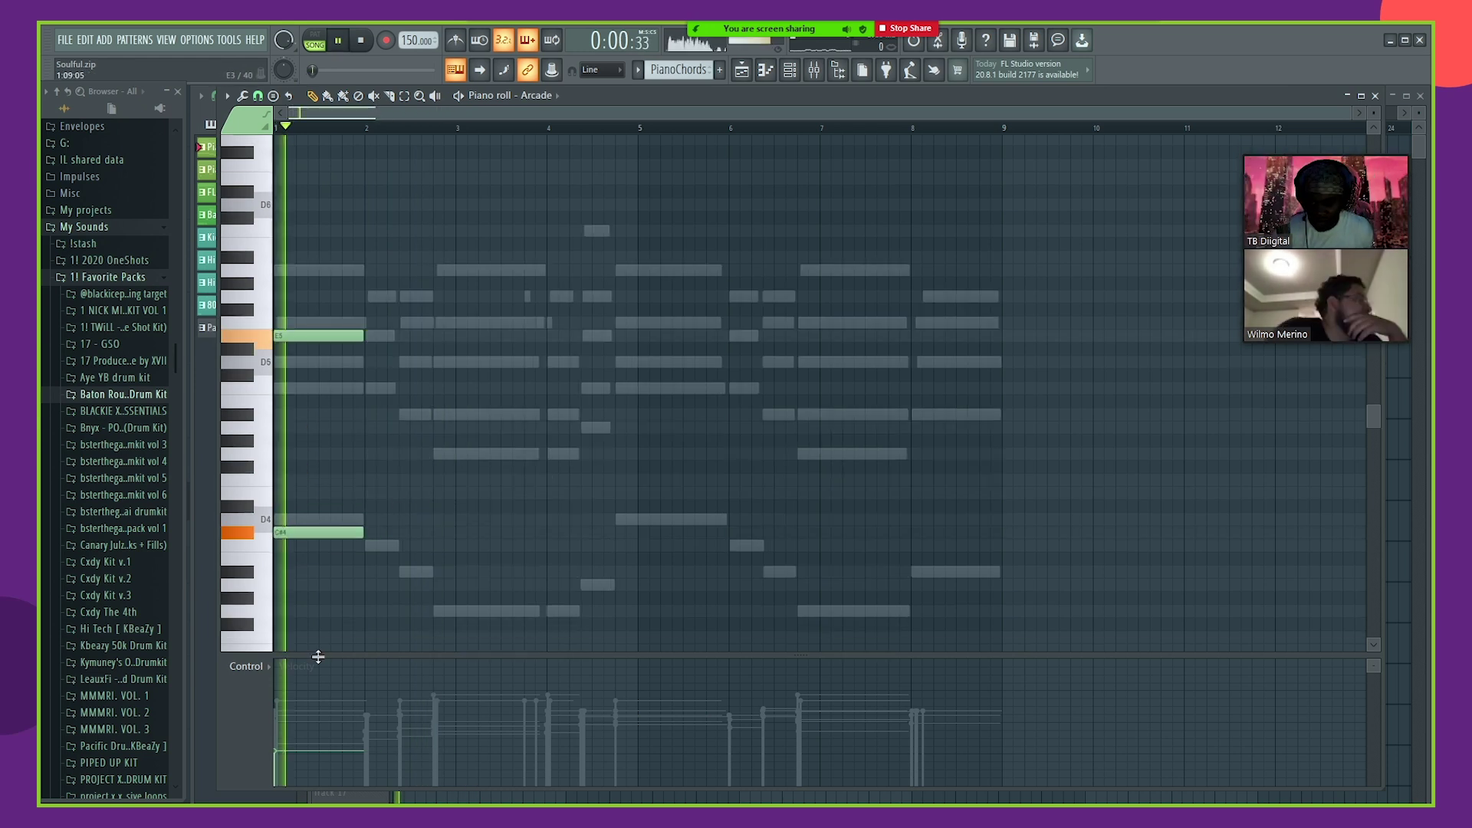
left_click(282, 766)
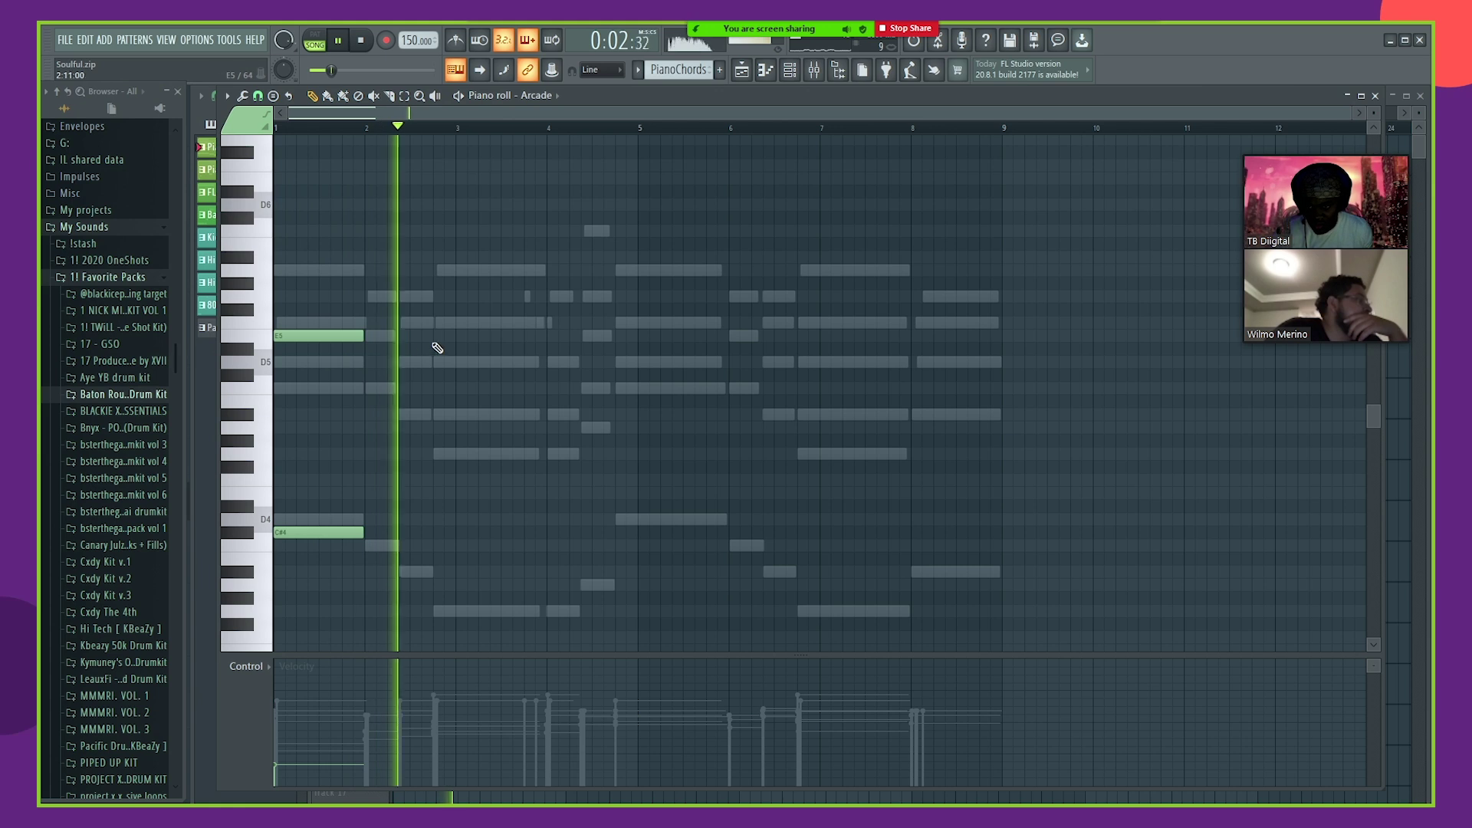
- Add one-bar E5 notes to the Arcade part around bars 3 and 7
left_click(461, 337)
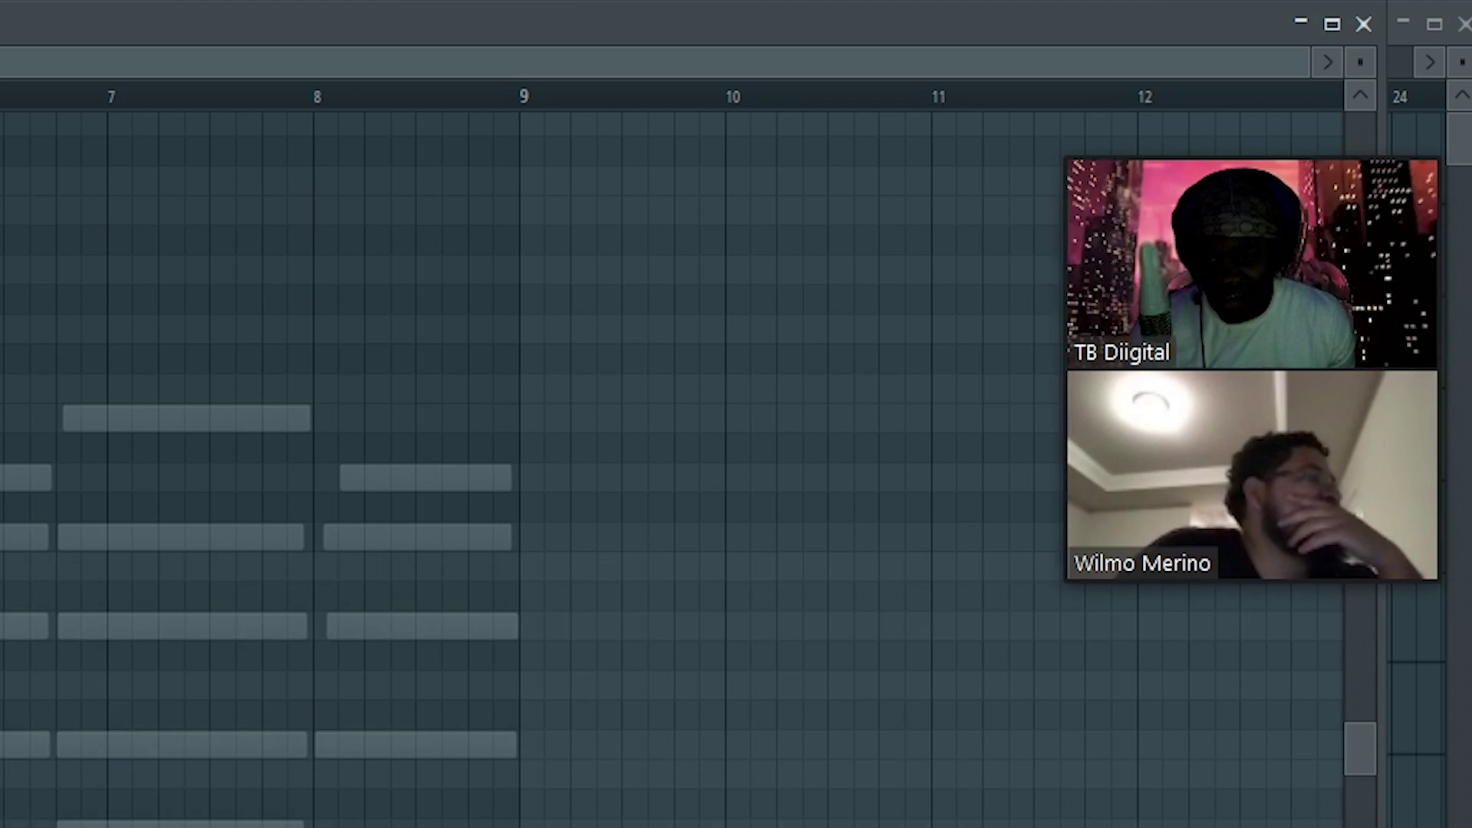
left_click_drag(537, 336, 944, 435)
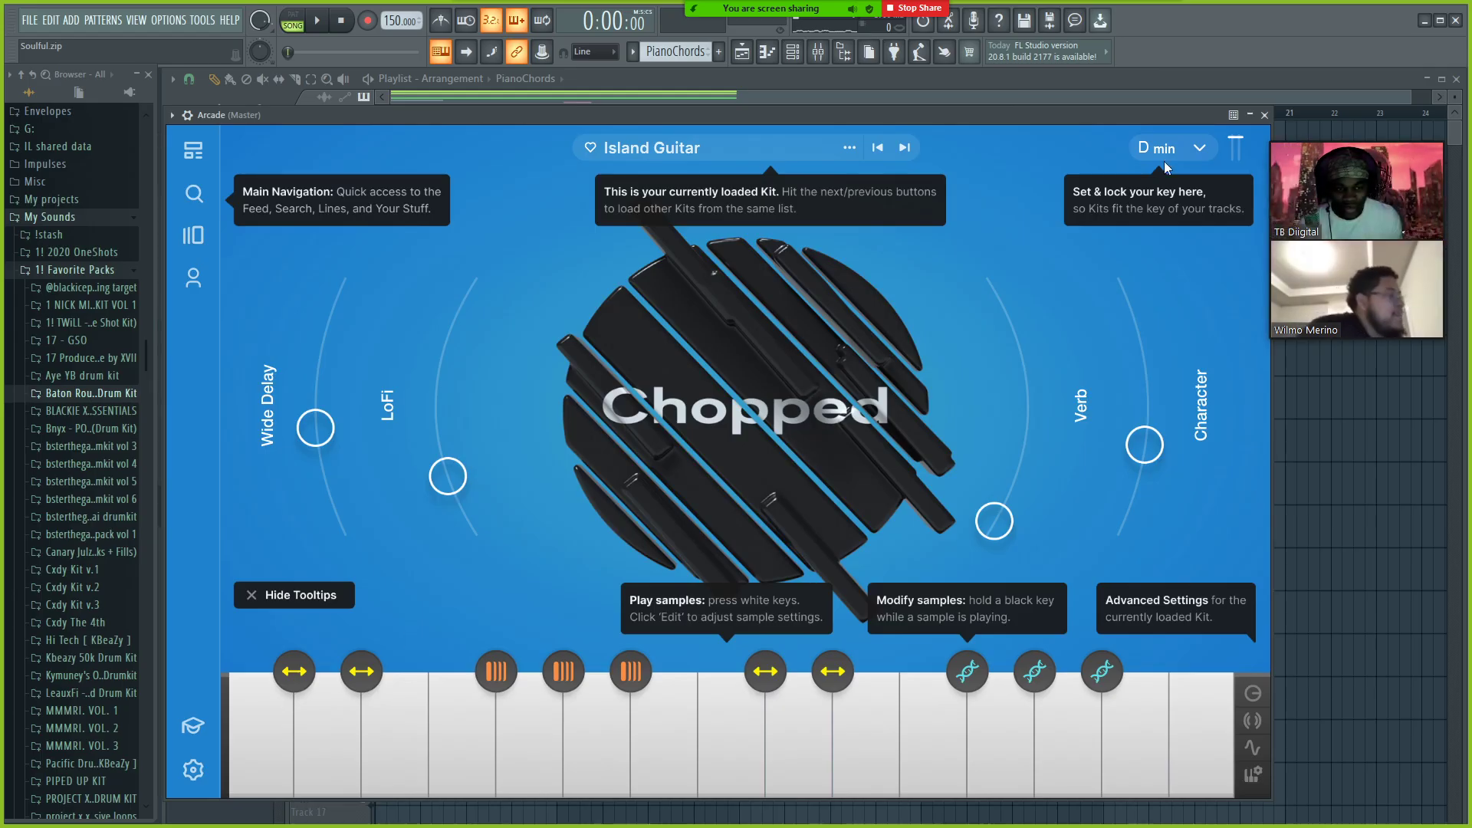
left_click(1168, 147)
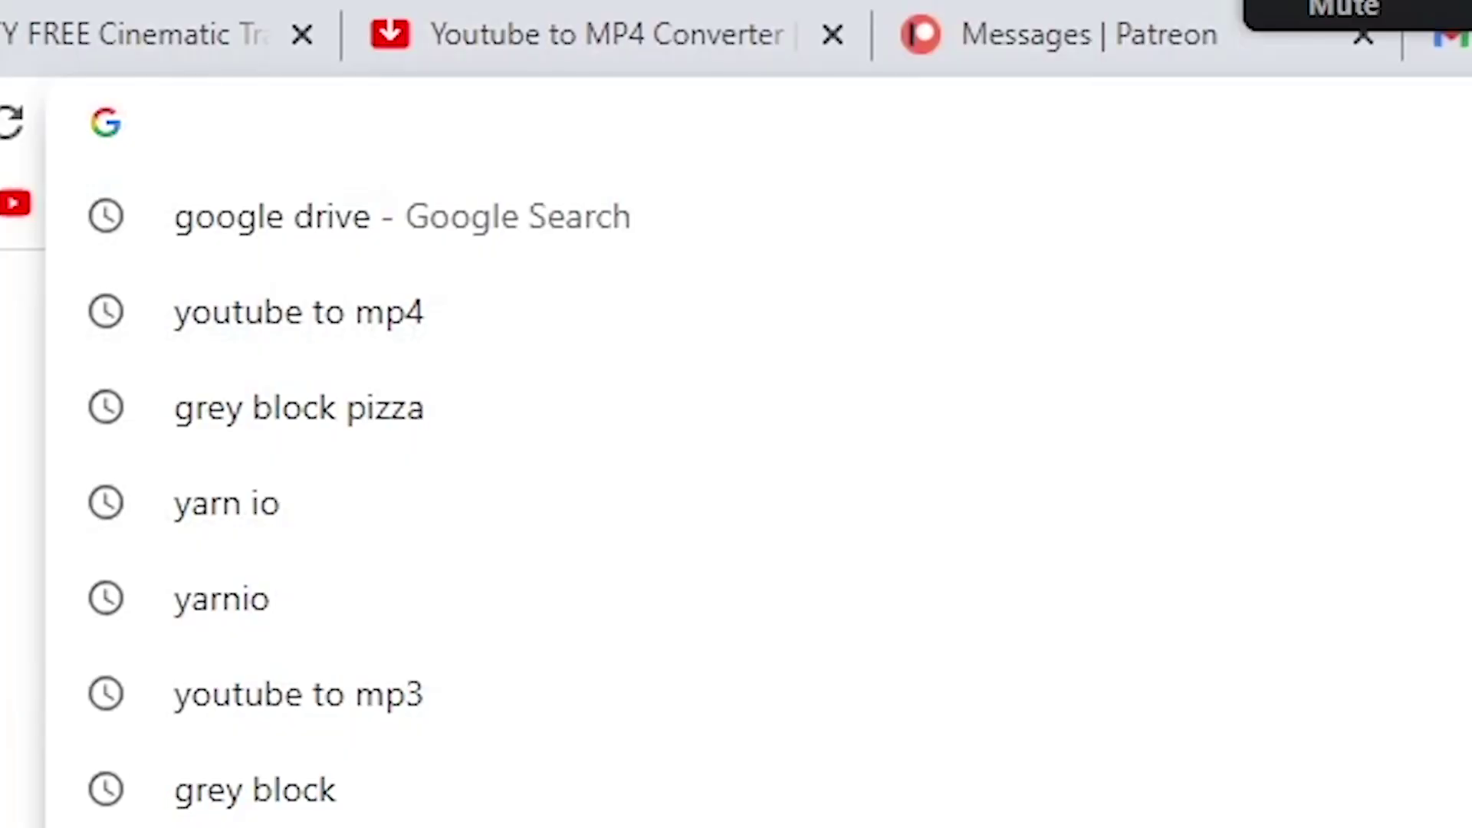
- Switch to the web browser, search for splice, and open its sample catalogue
type("spluice")
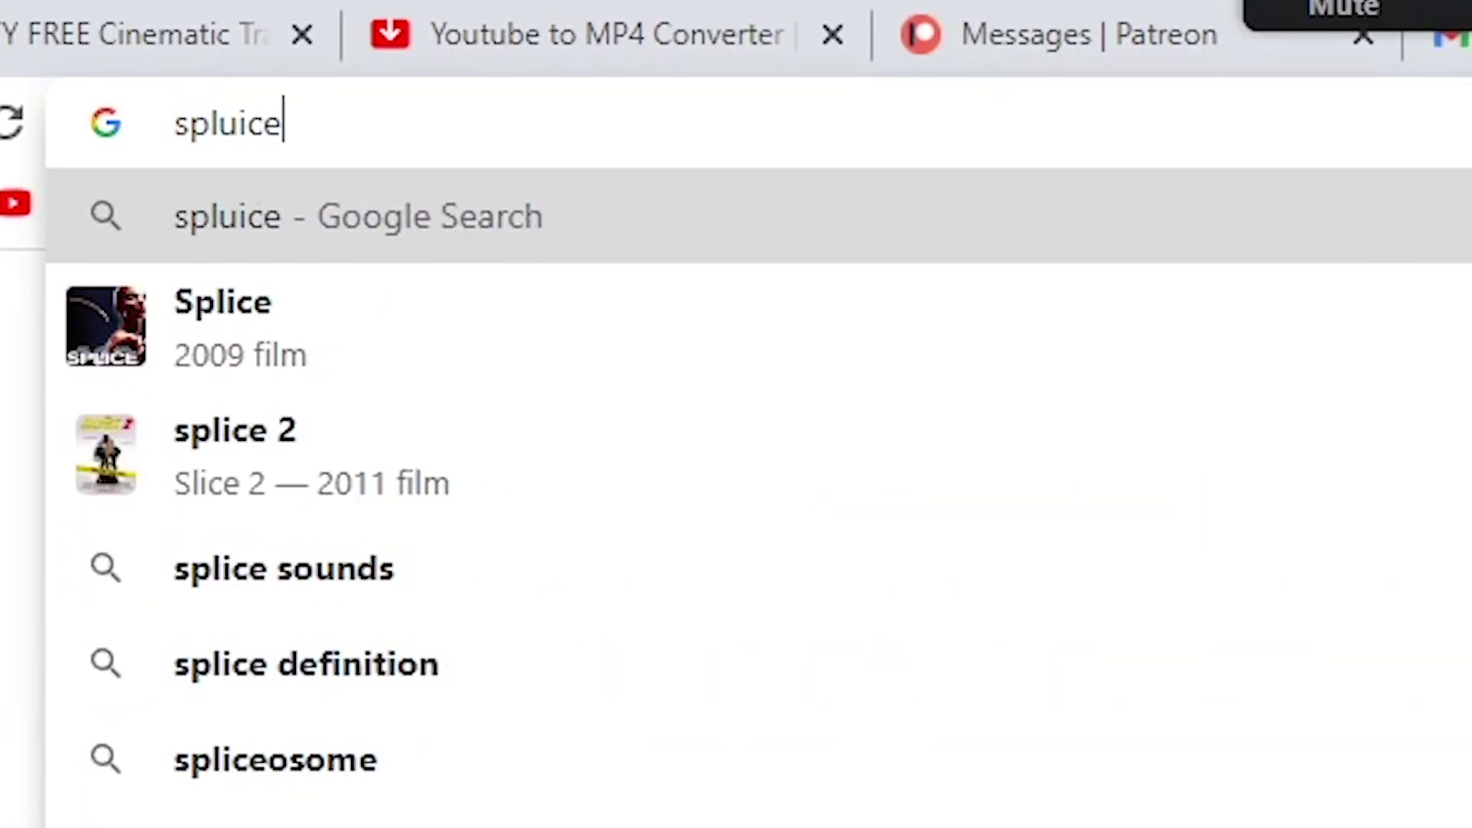
key("BackSpace")
key("BackSpace")
key("BackSpace")
key("BackSpace")
type("ice")
key("Return")
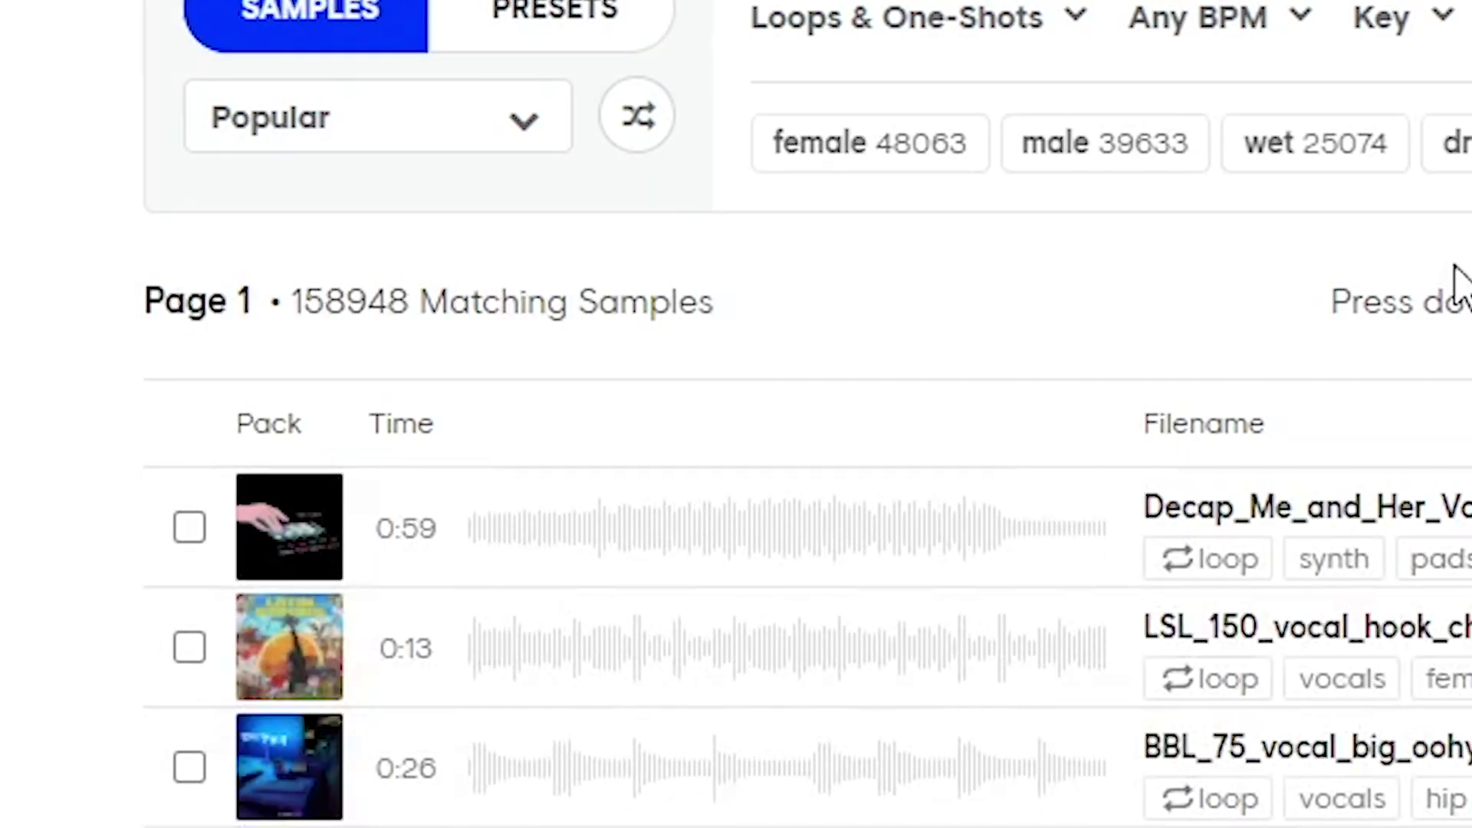
- Filter the vocal samples to the key of D minor and a tempo range of 116 to 200 BPM
left_click(1397, 23)
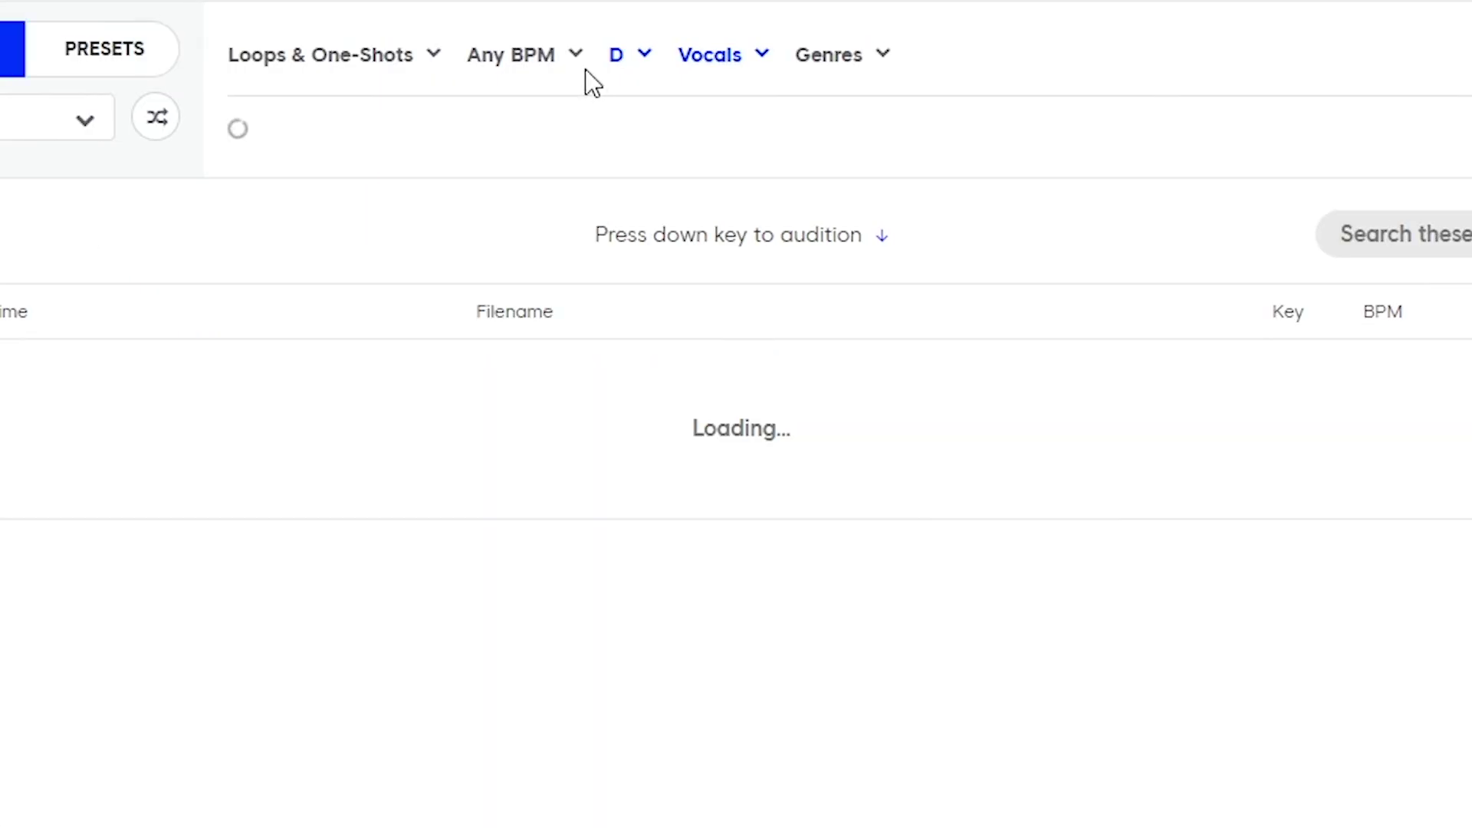
left_click(512, 54)
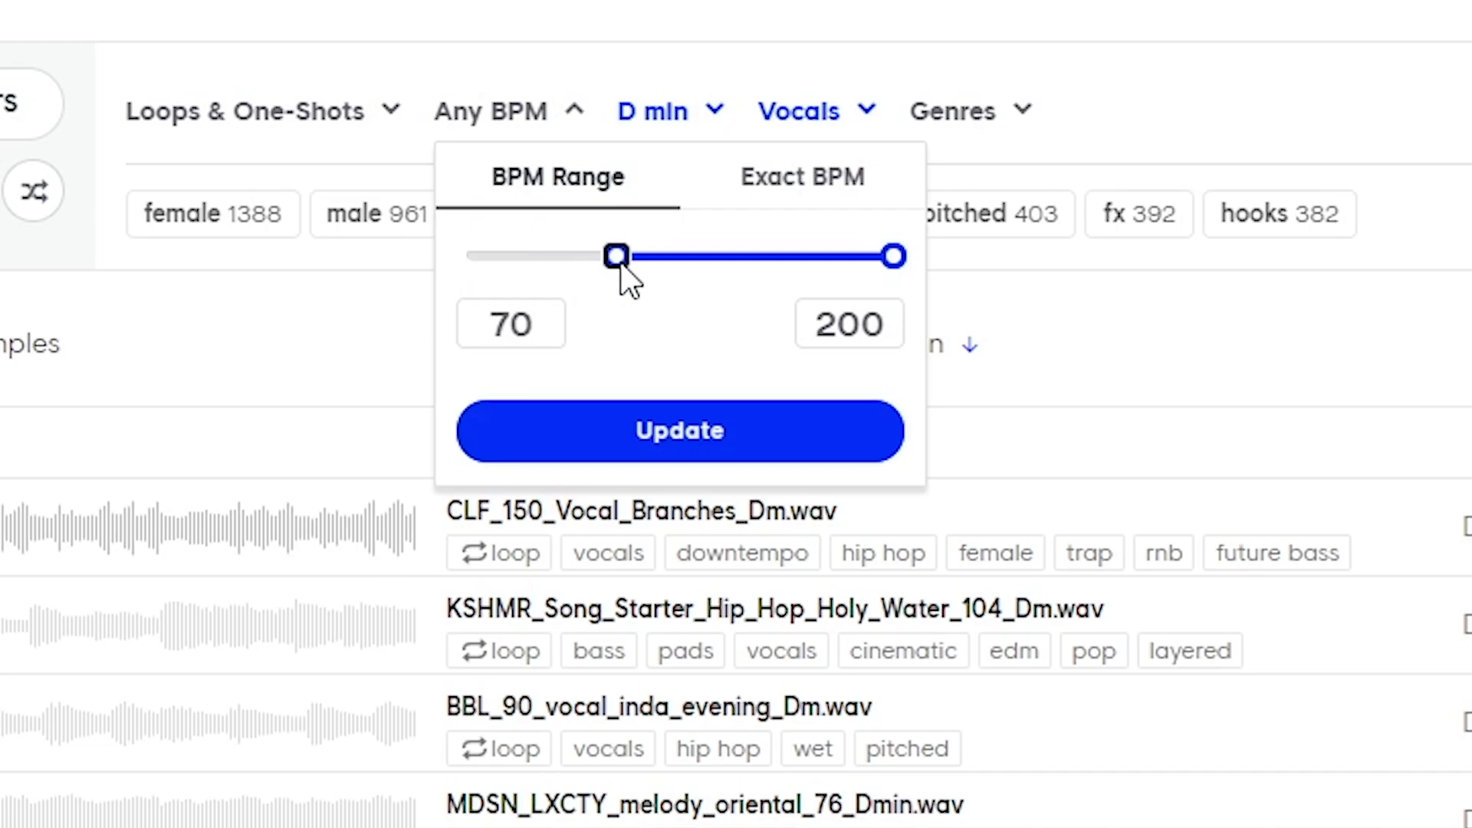
left_click_drag(652, 263, 688, 263)
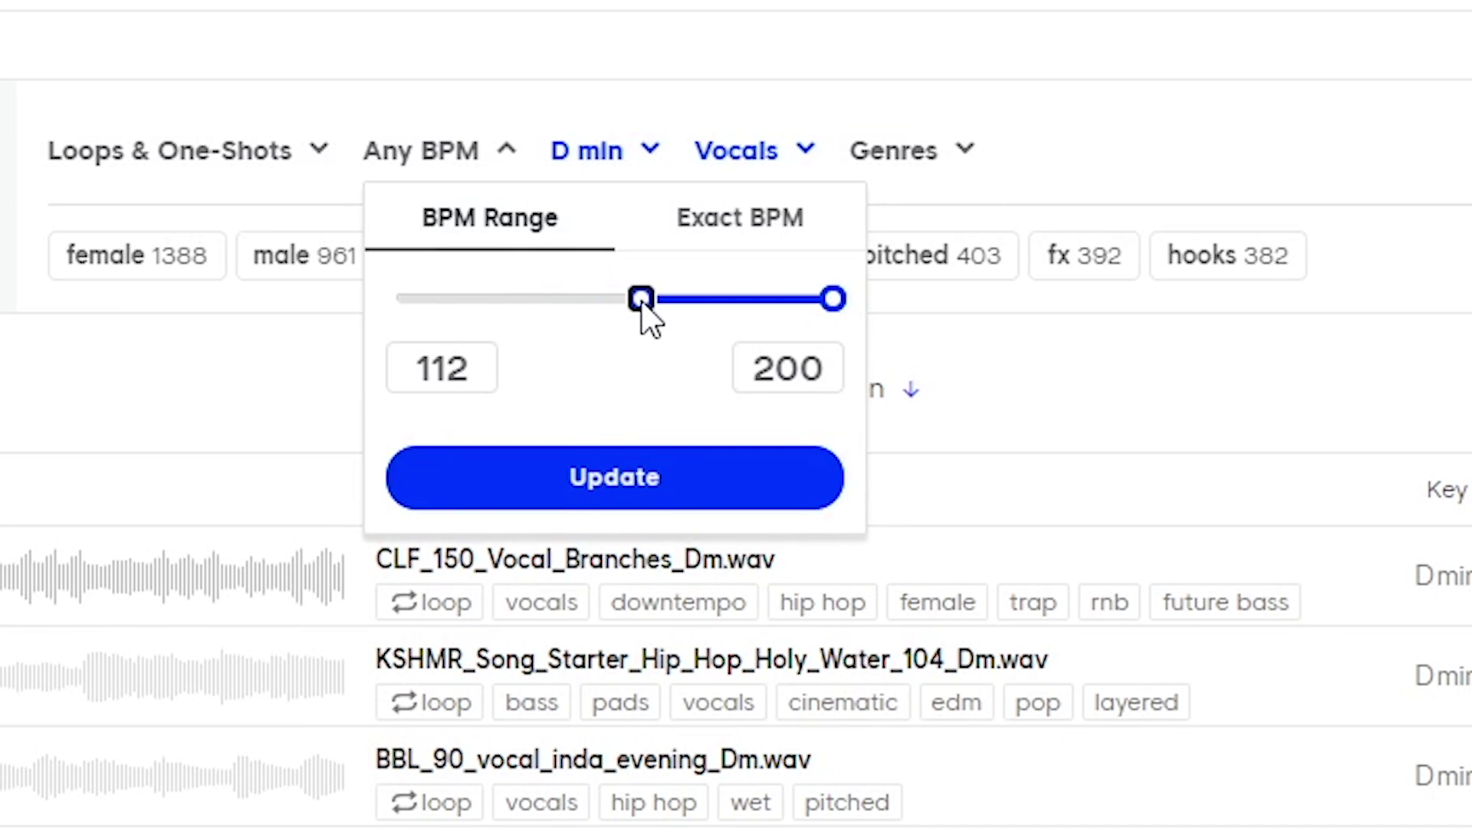
left_click(637, 494)
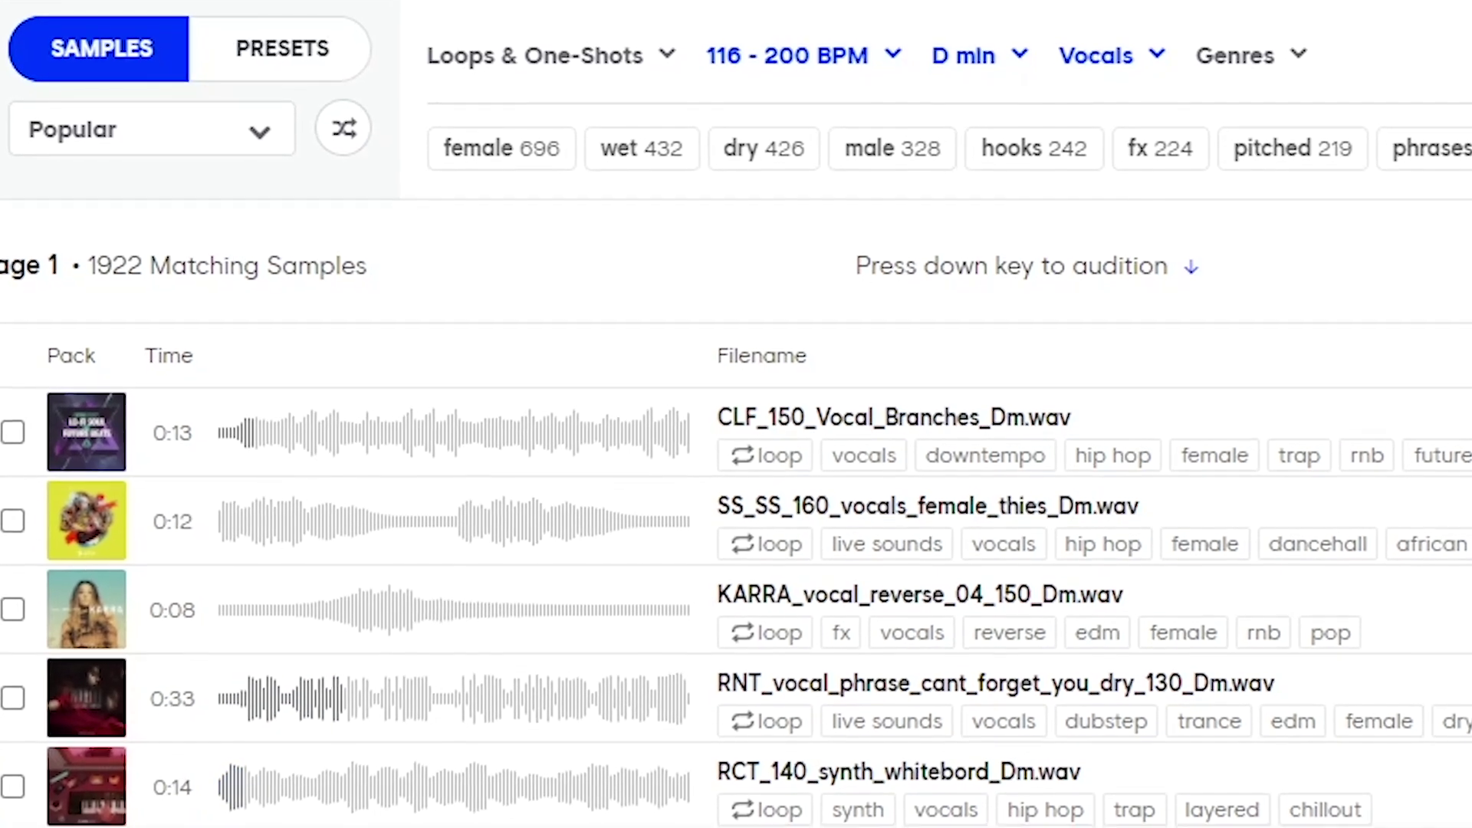
- Audition the filtered vocal samples, including SS_SS_130_vocals_male_kaolack_wet_Dm and PALA_vocal_chop_phrase_reverb_pop_125_Dm
scroll(176, 475, "down", 6)
scroll(177, 337, "up", 2)
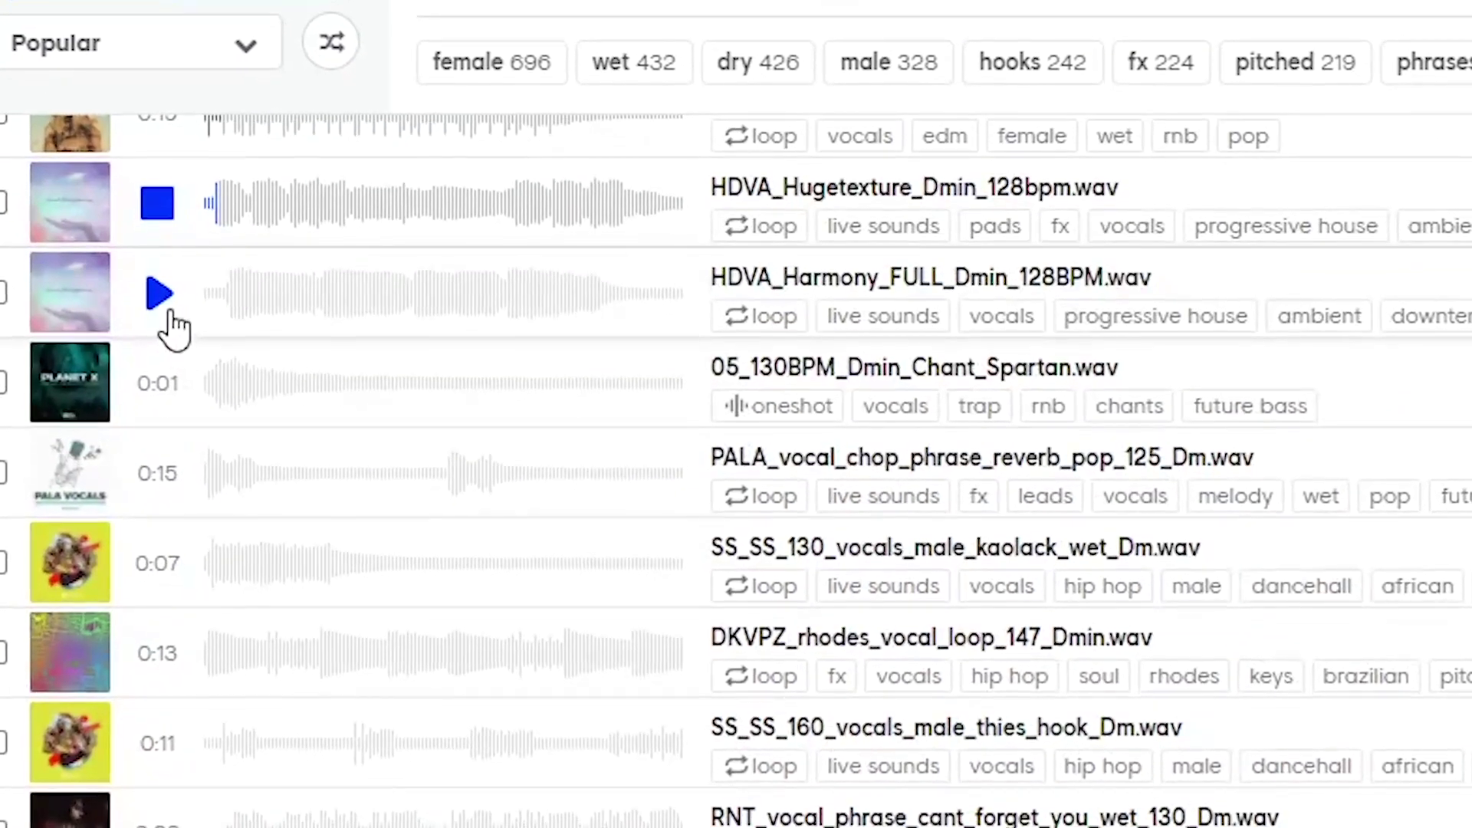
left_click(150, 444)
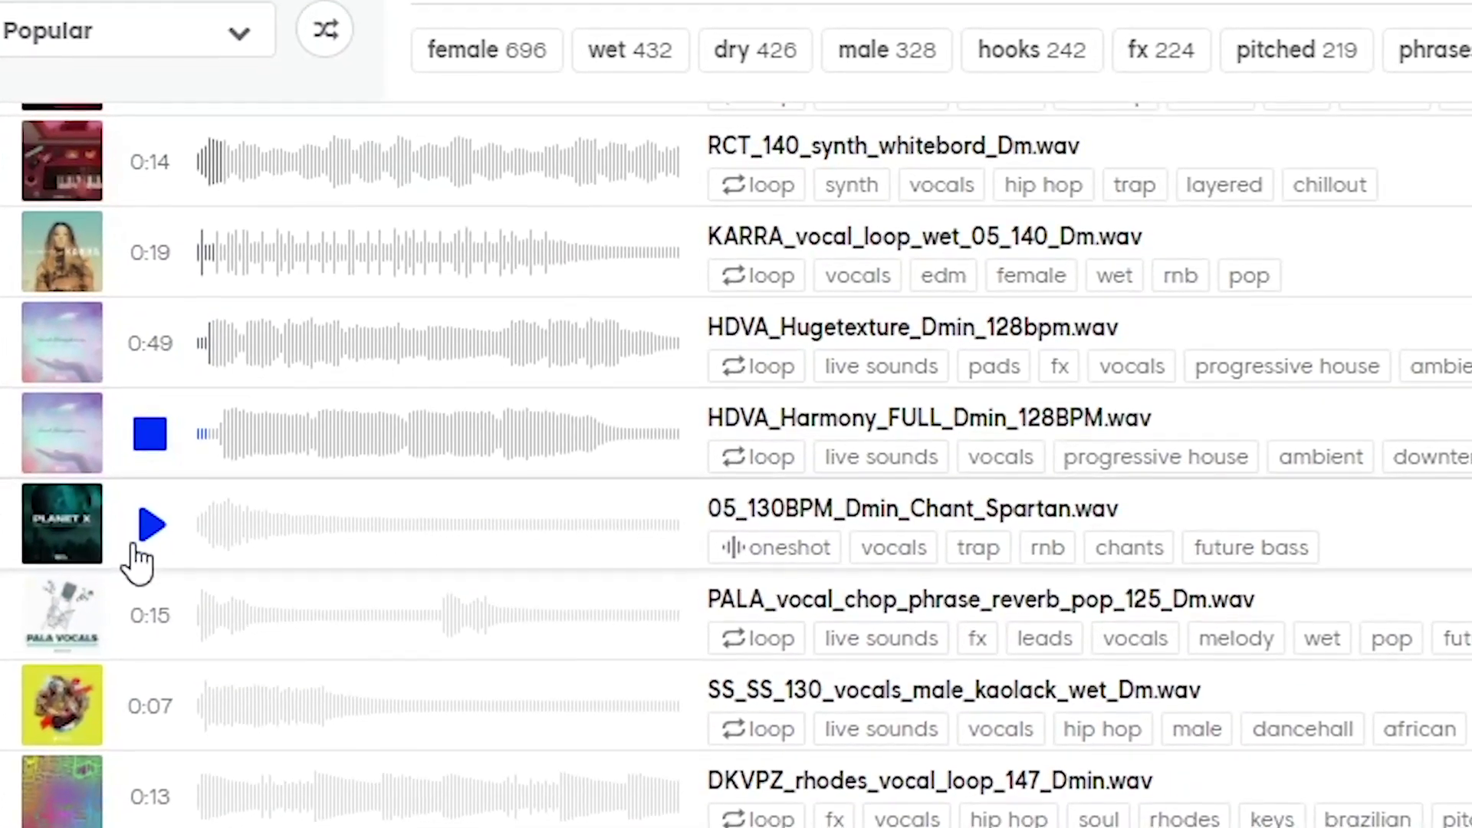
left_click(150, 526)
left_click(150, 615)
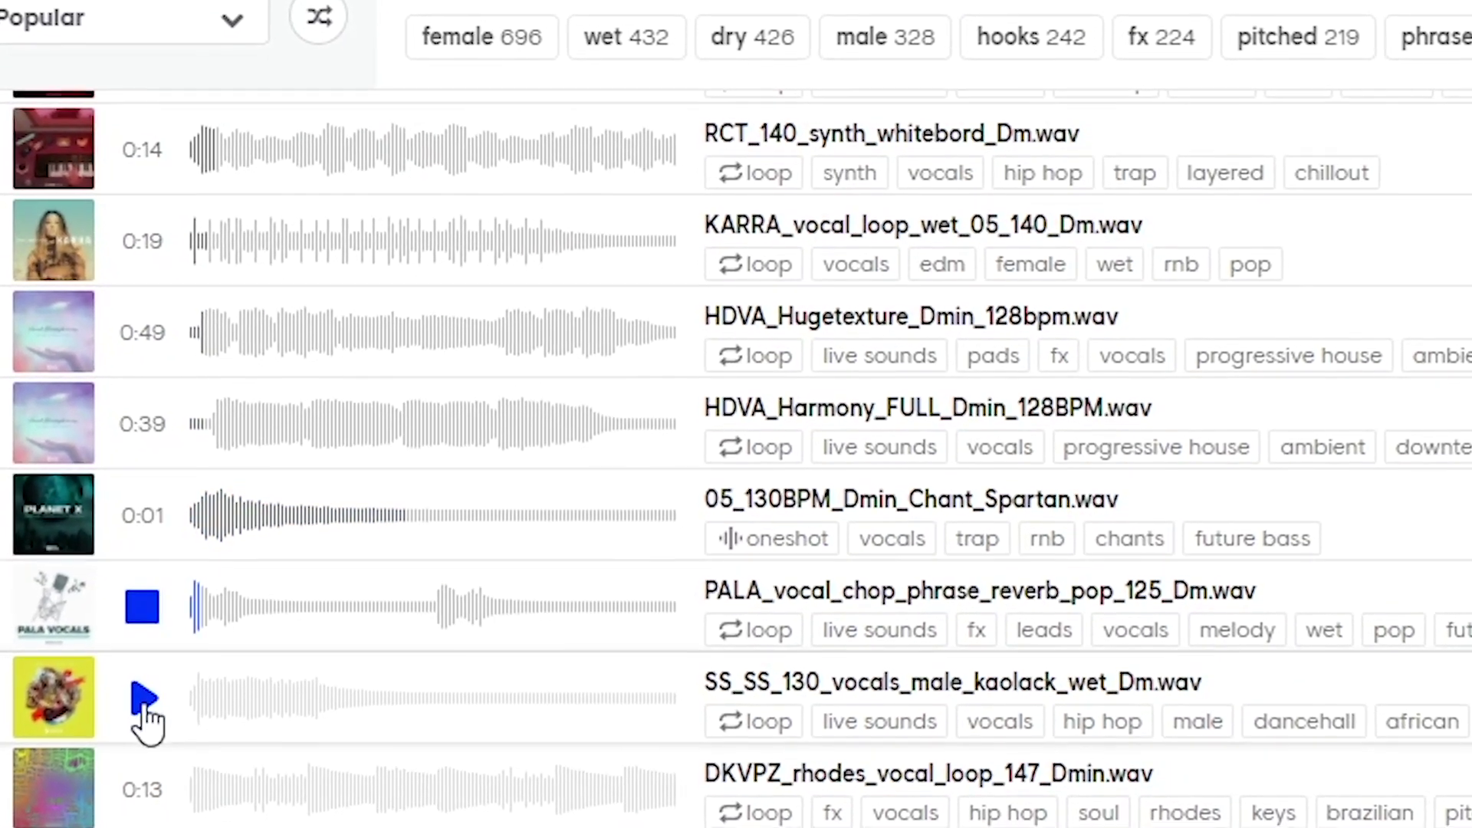
left_click(148, 704)
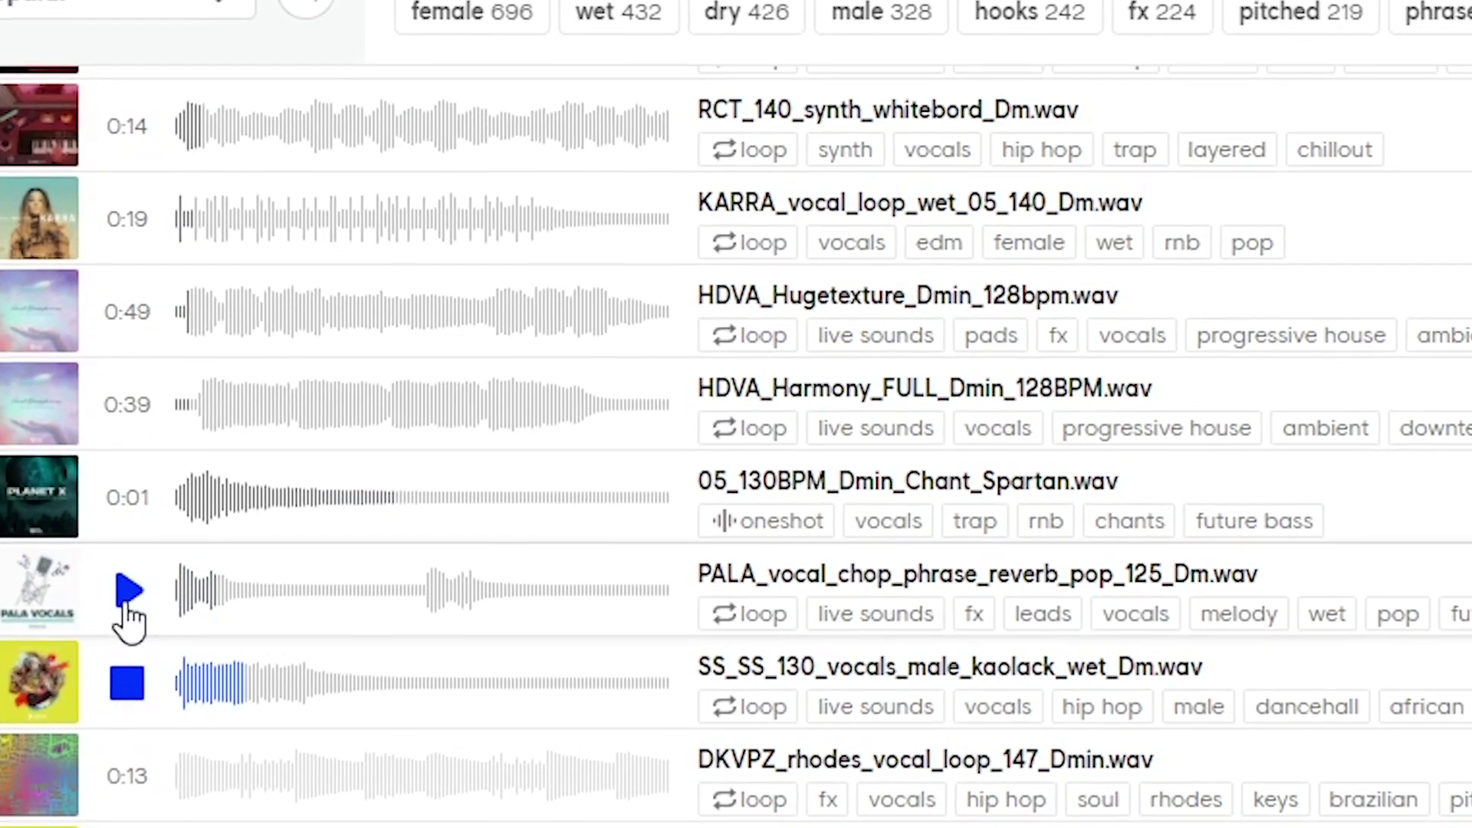
left_click(135, 604)
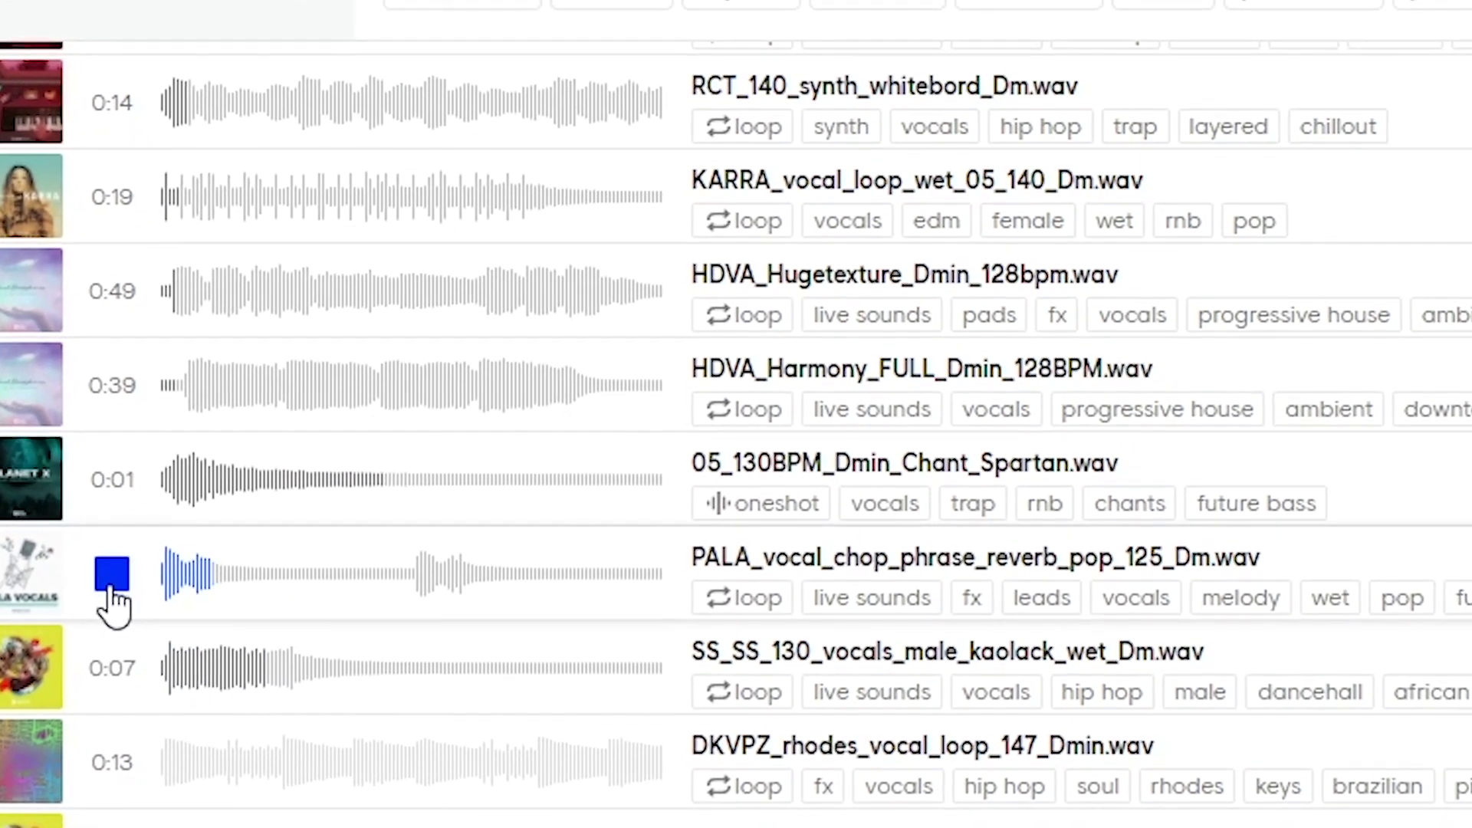
left_click(118, 597)
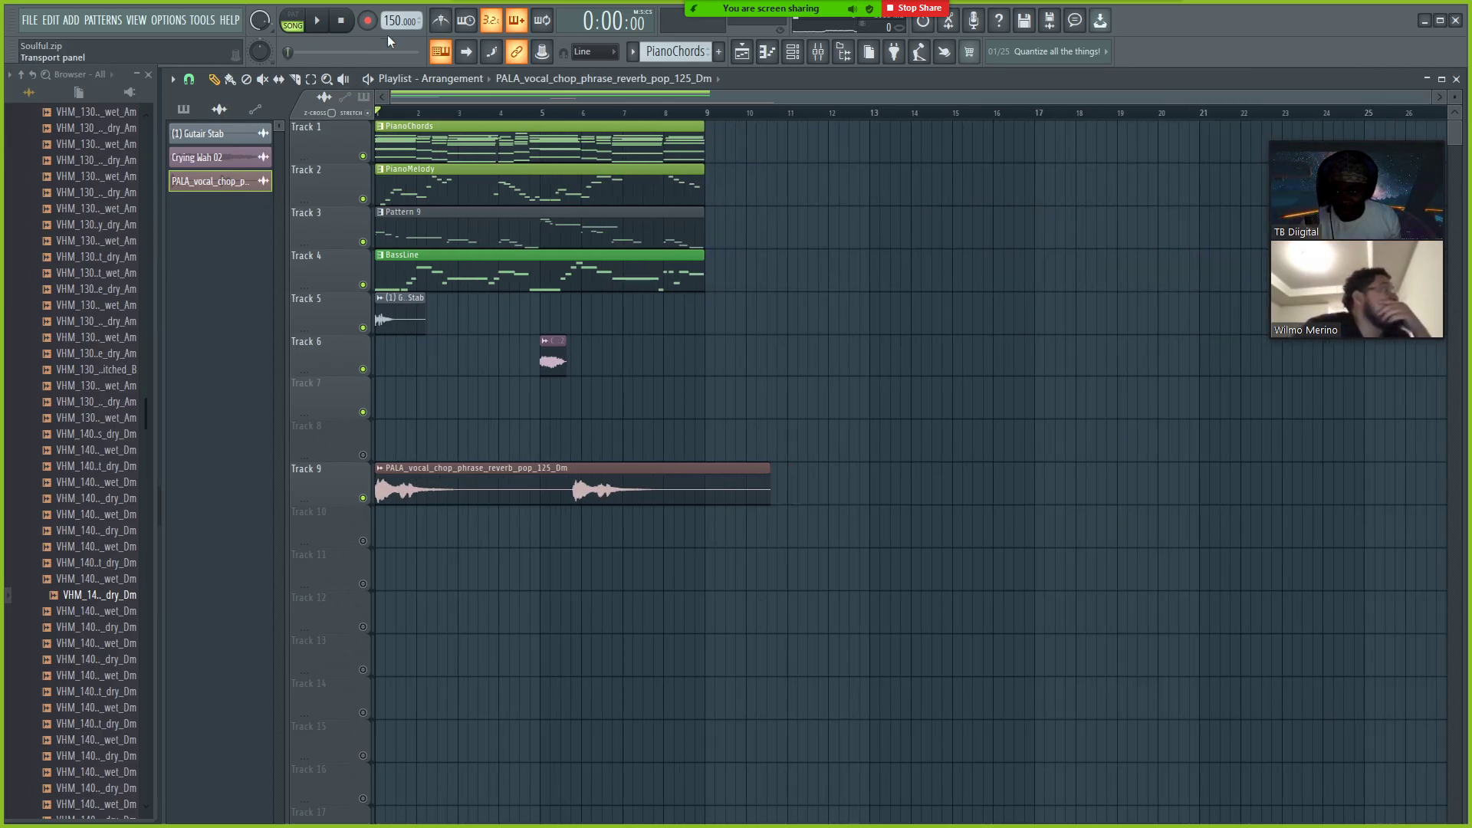
- Fit the PALA vocal chop clip on Track 9 to end at bar 9, level with the pattern clips, at 150 BPM
scroll(399, 21, "down", 1)
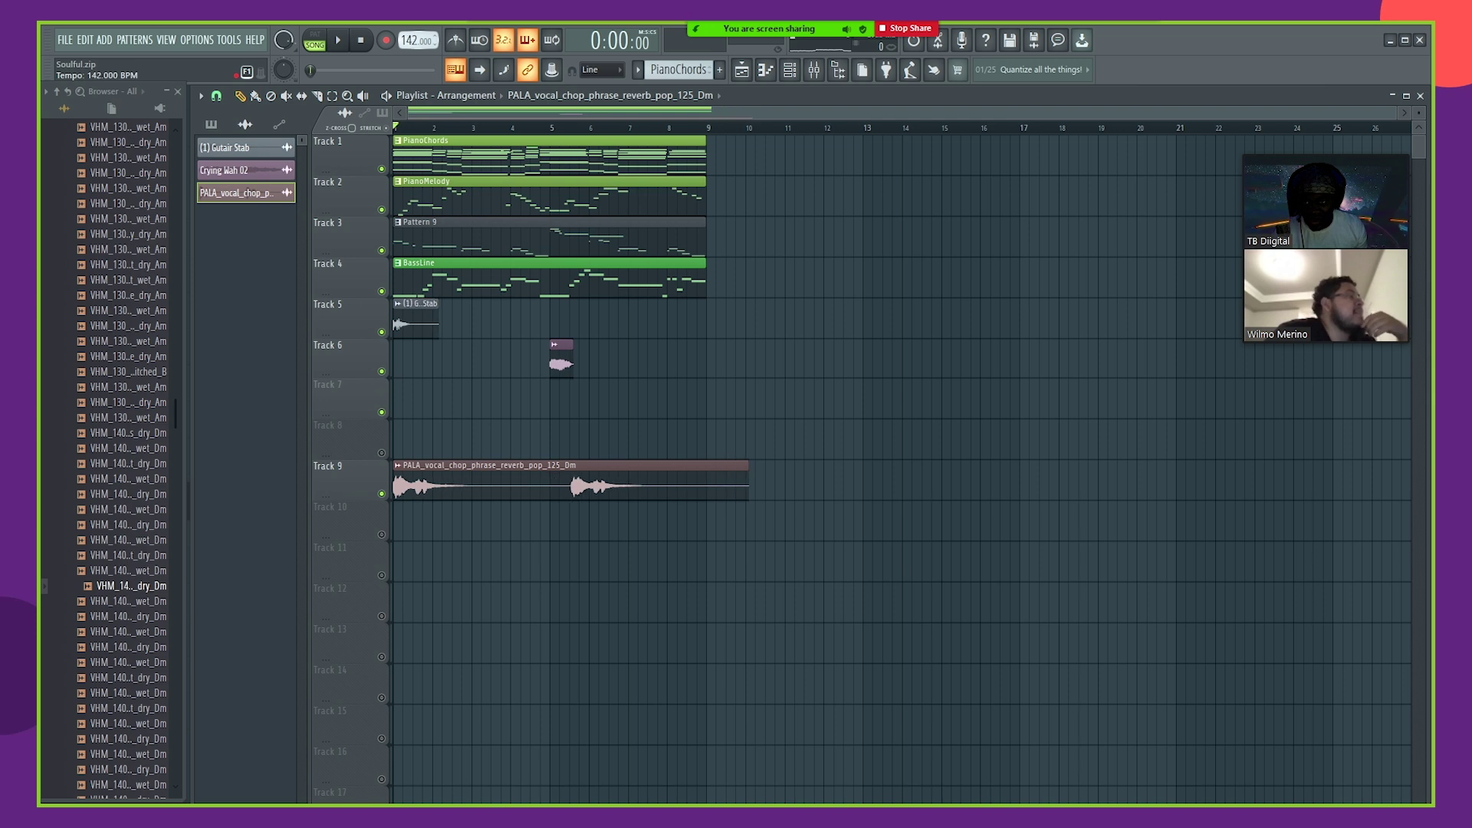
left_click(216, 96)
left_click(235, 165)
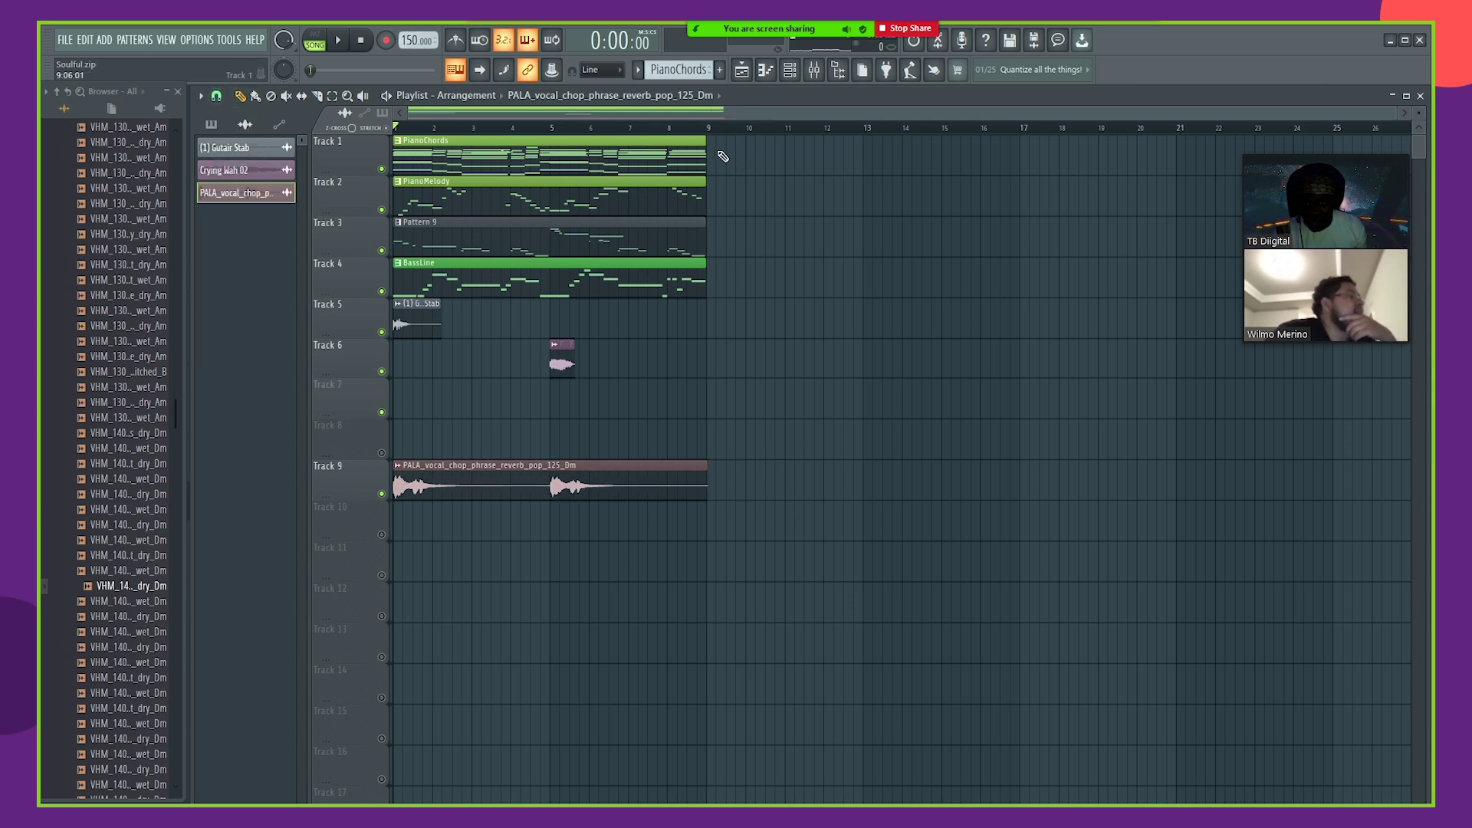
scroll(724, 158, "up", 2)
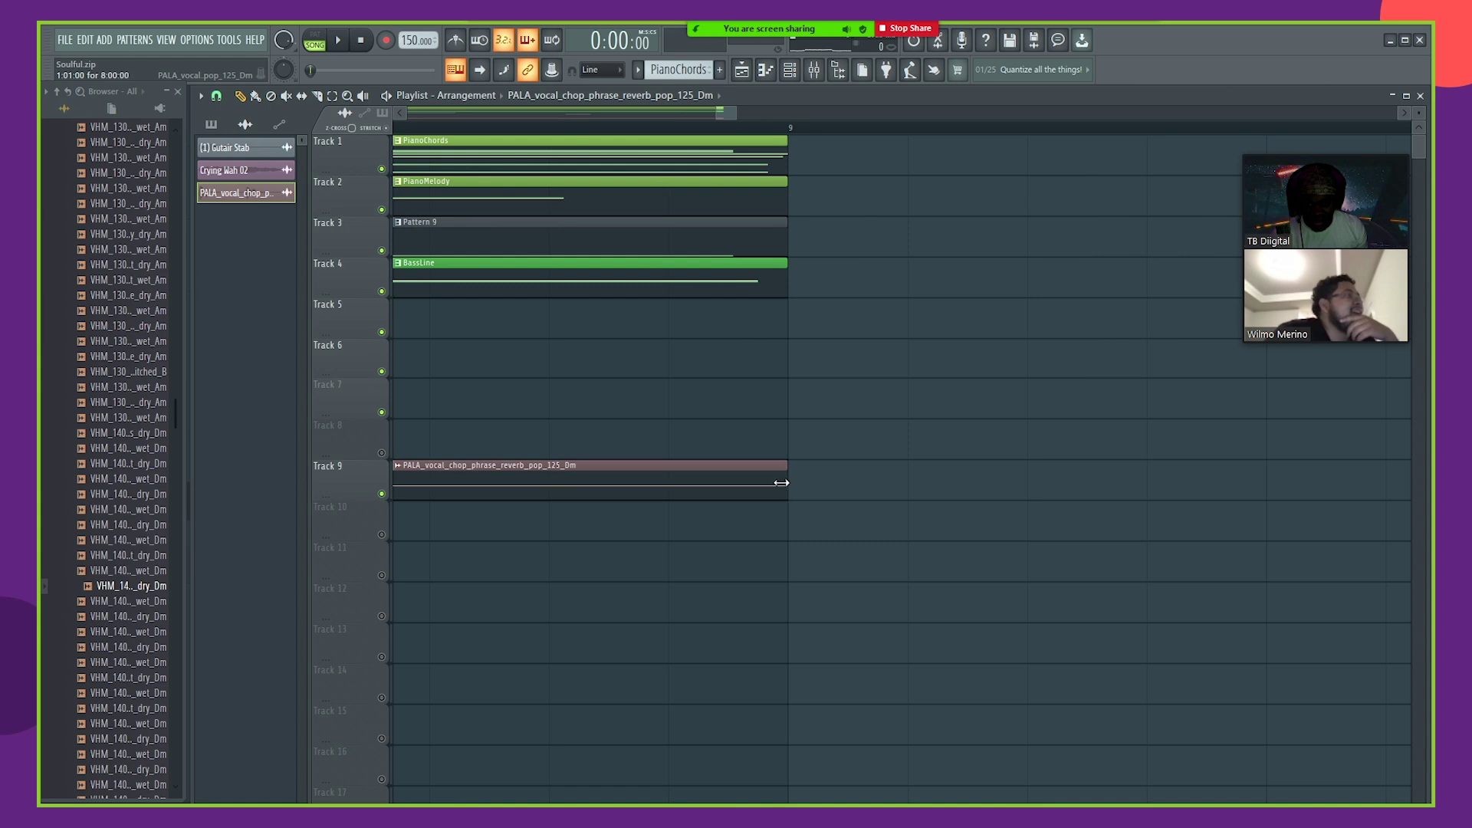
scroll(709, 139, "down", 10)
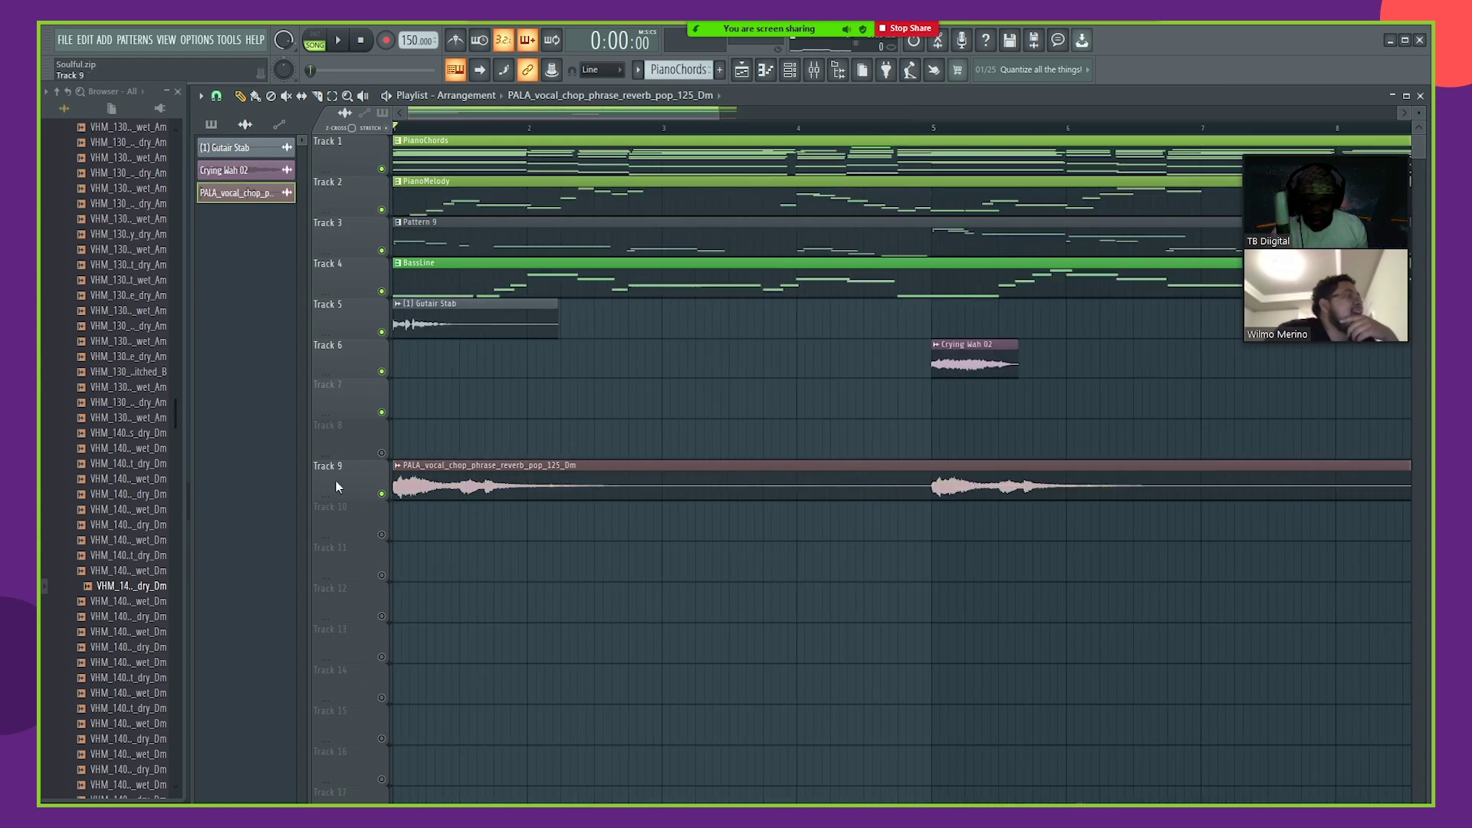
- Set the PALA vocal chop sample's time-stretching mode to Stretch and reverse the sample
left_click(814, 70)
left_click(564, 516)
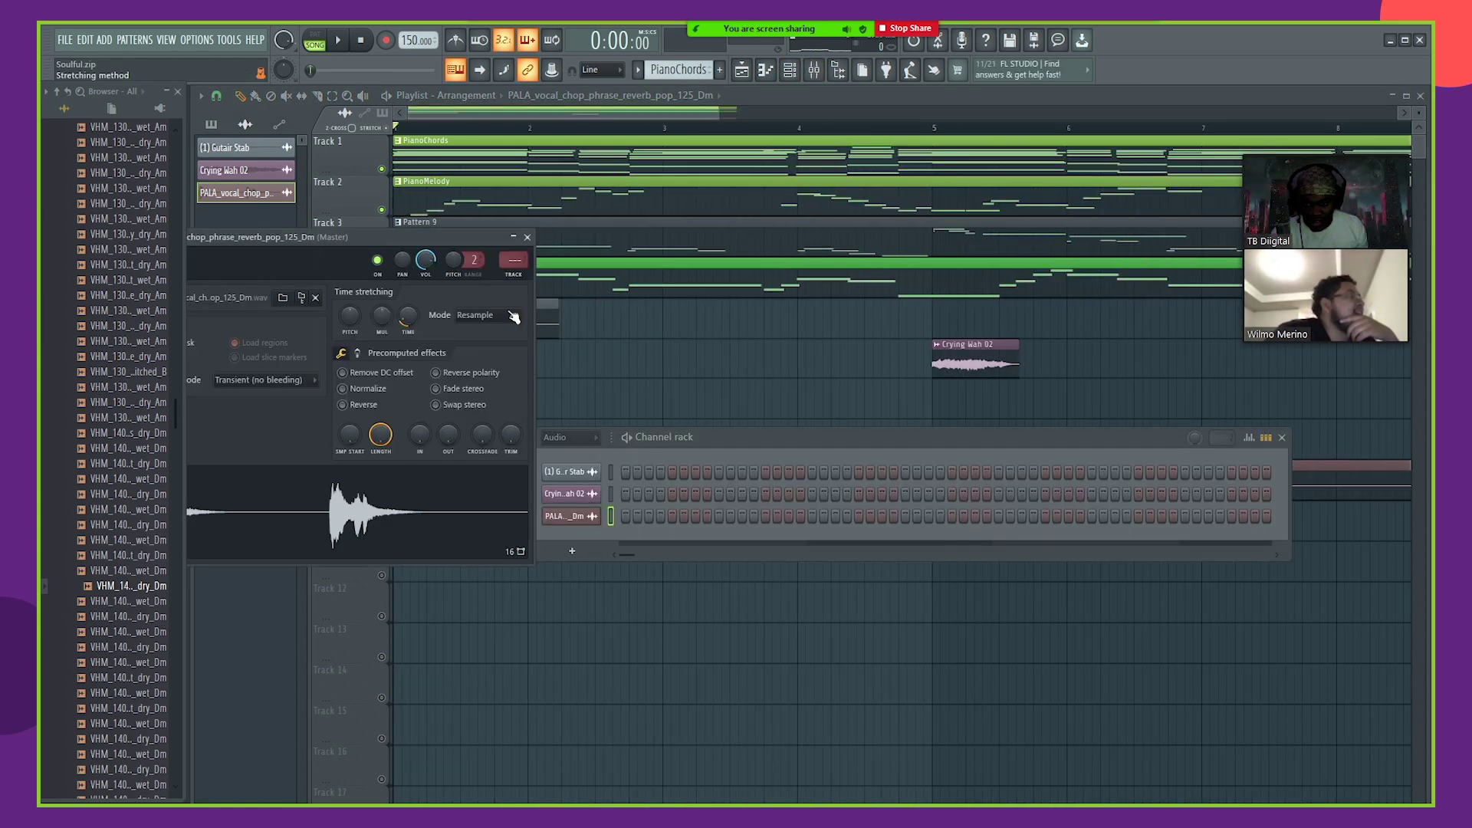
left_click(489, 315)
left_click(470, 357)
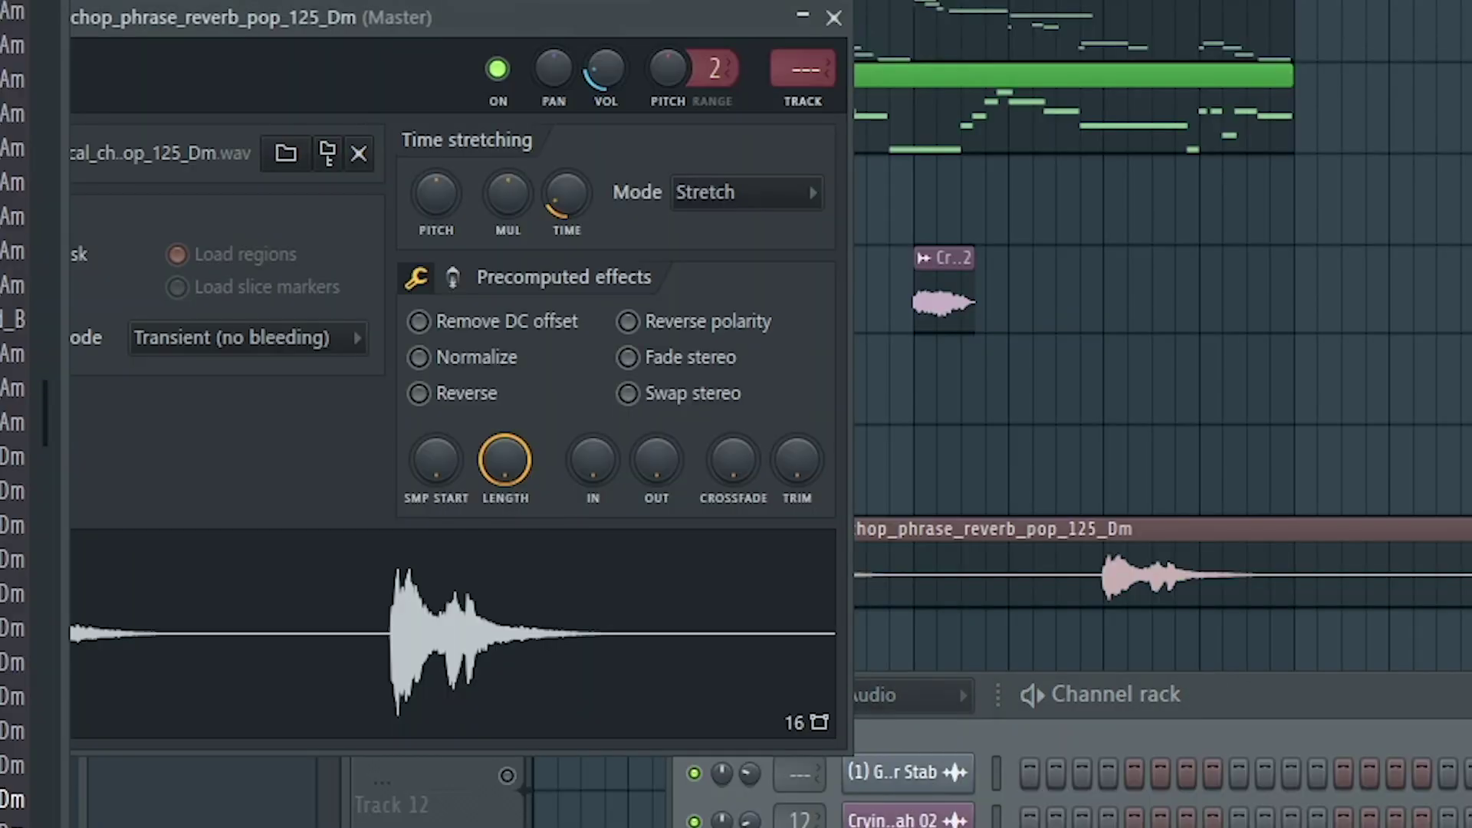
left_click(441, 394)
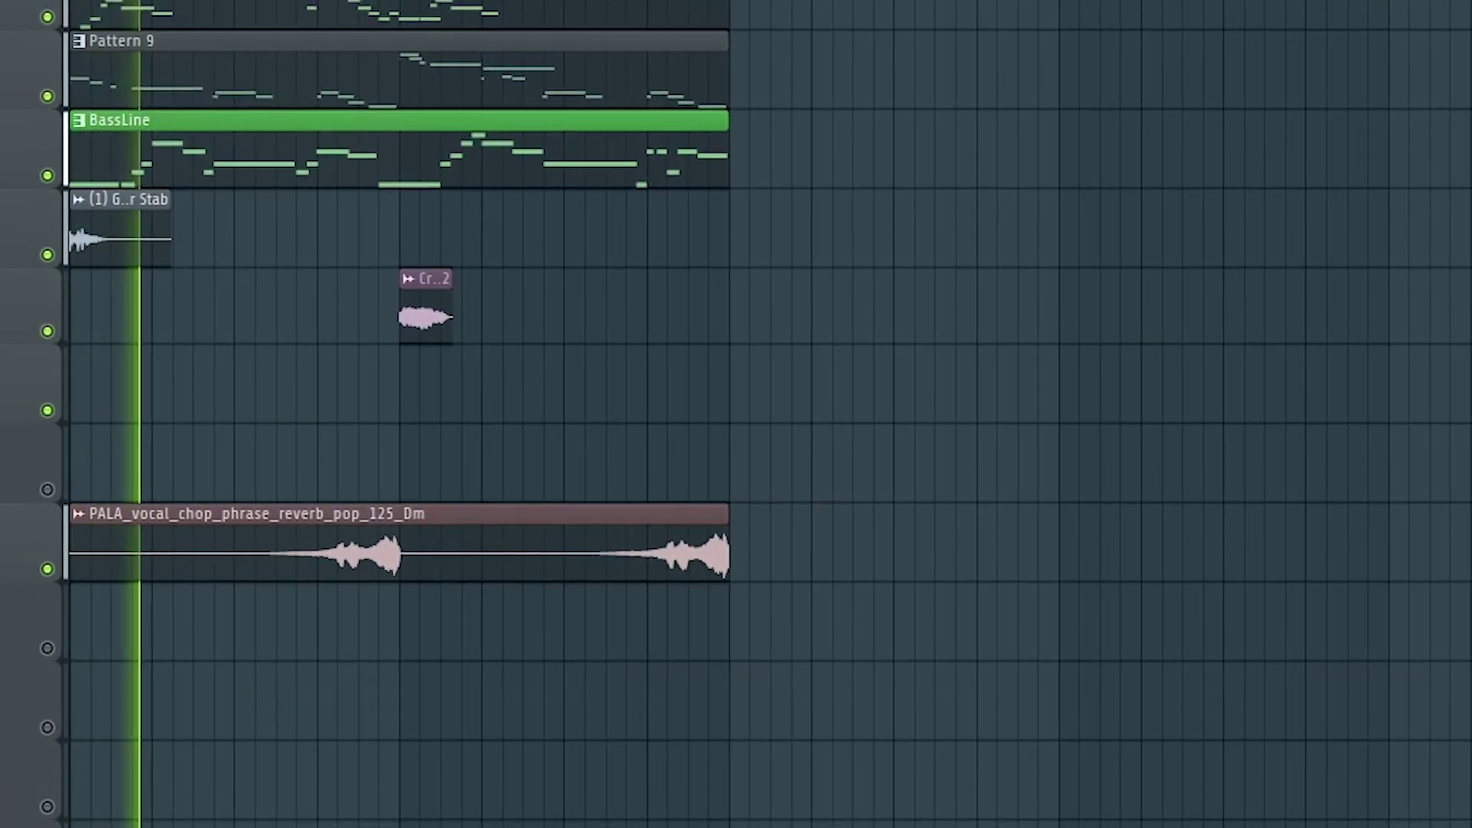
- Add Fruity Soft Clipper to effect slot 4 on the Master mixer track
key("F6")
left_click_drag(257, 810, 258, 822)
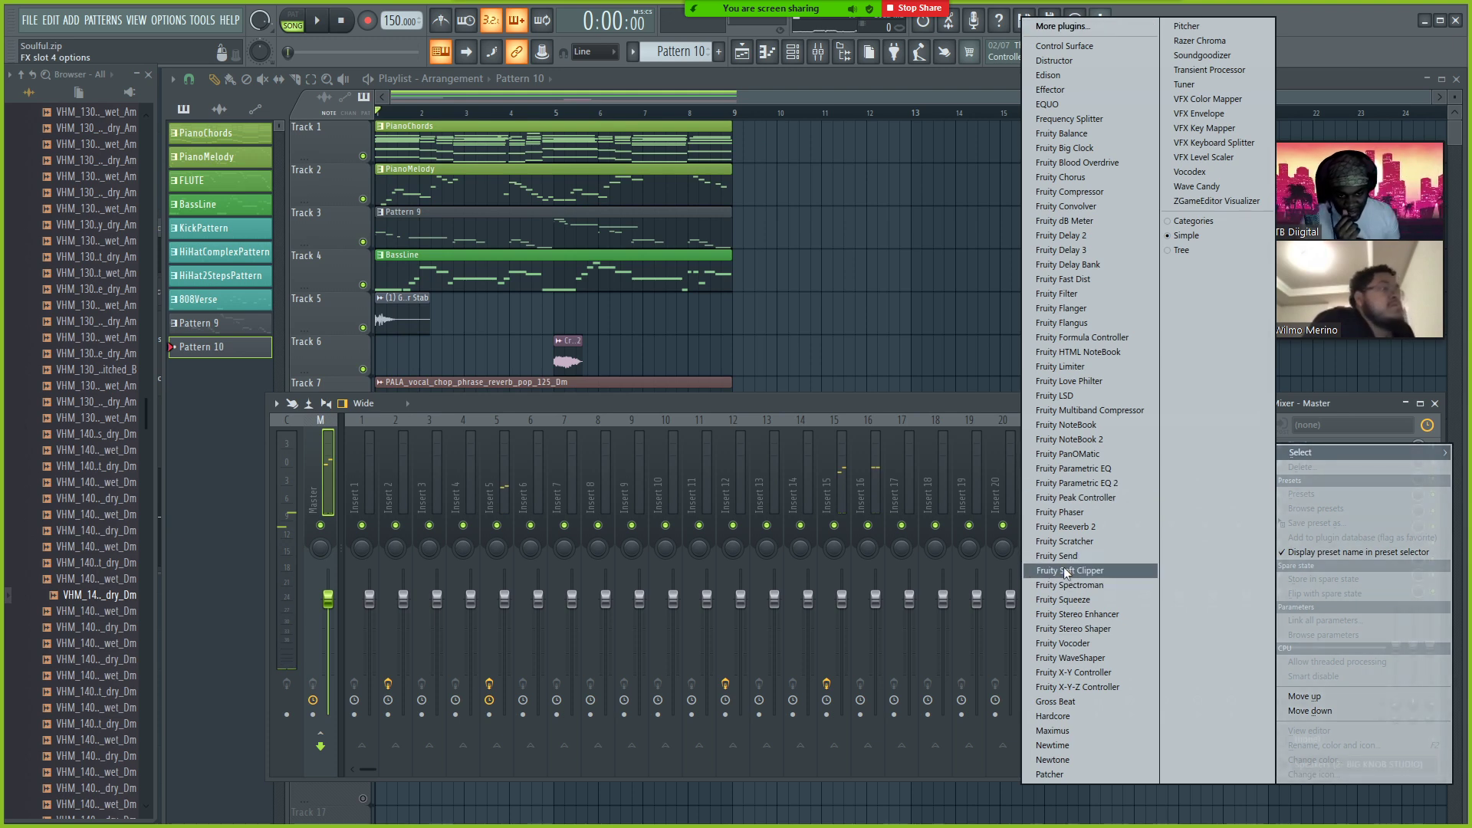
left_click(1064, 570)
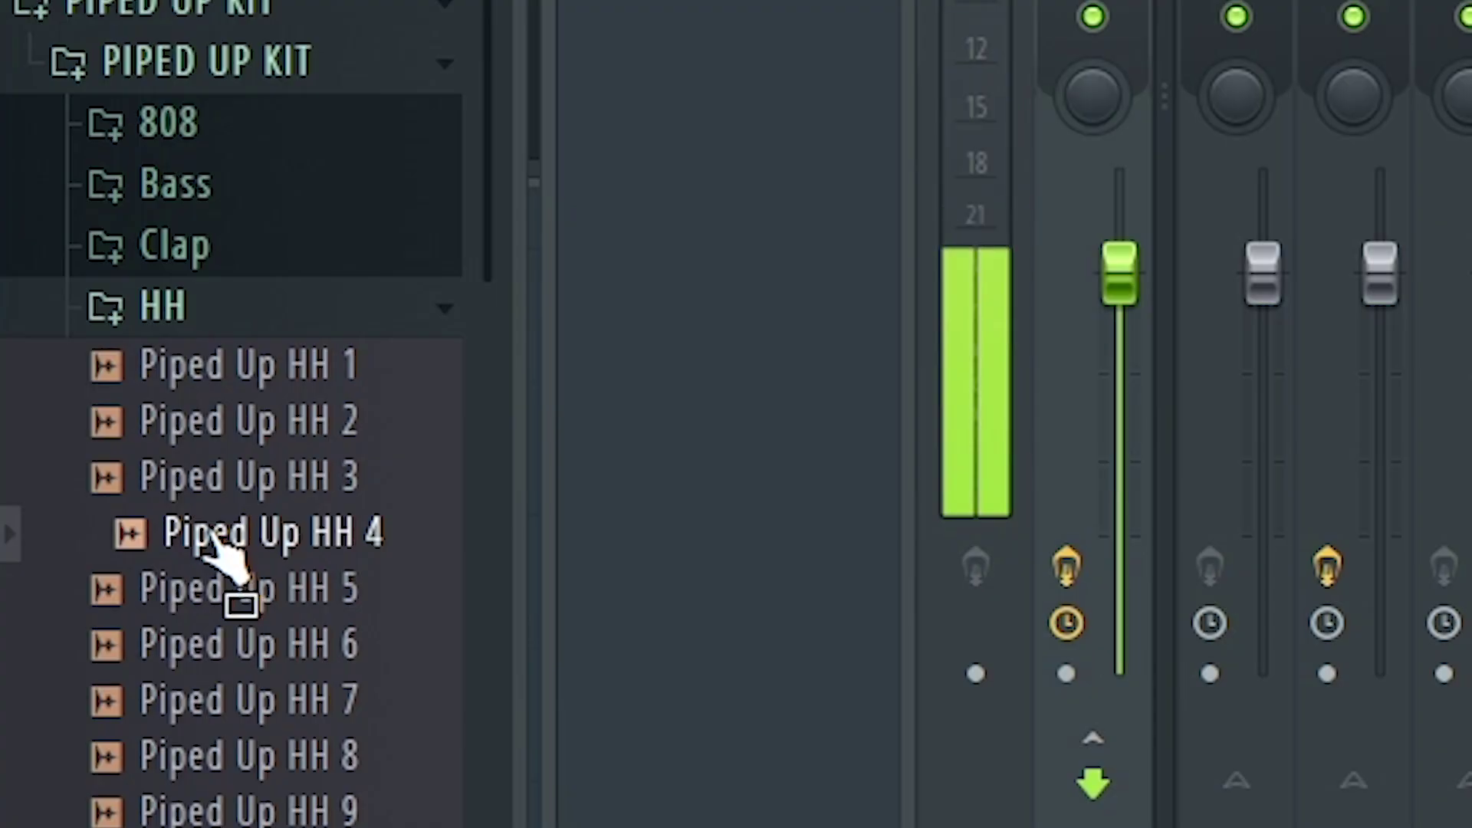
- Place short C5 notes for the UglyGoblin_2 channel near the end of bar 1, early in bar 2 and near the end of bar 3
left_click(174, 246)
left_click_drag(265, 367, 279, 329)
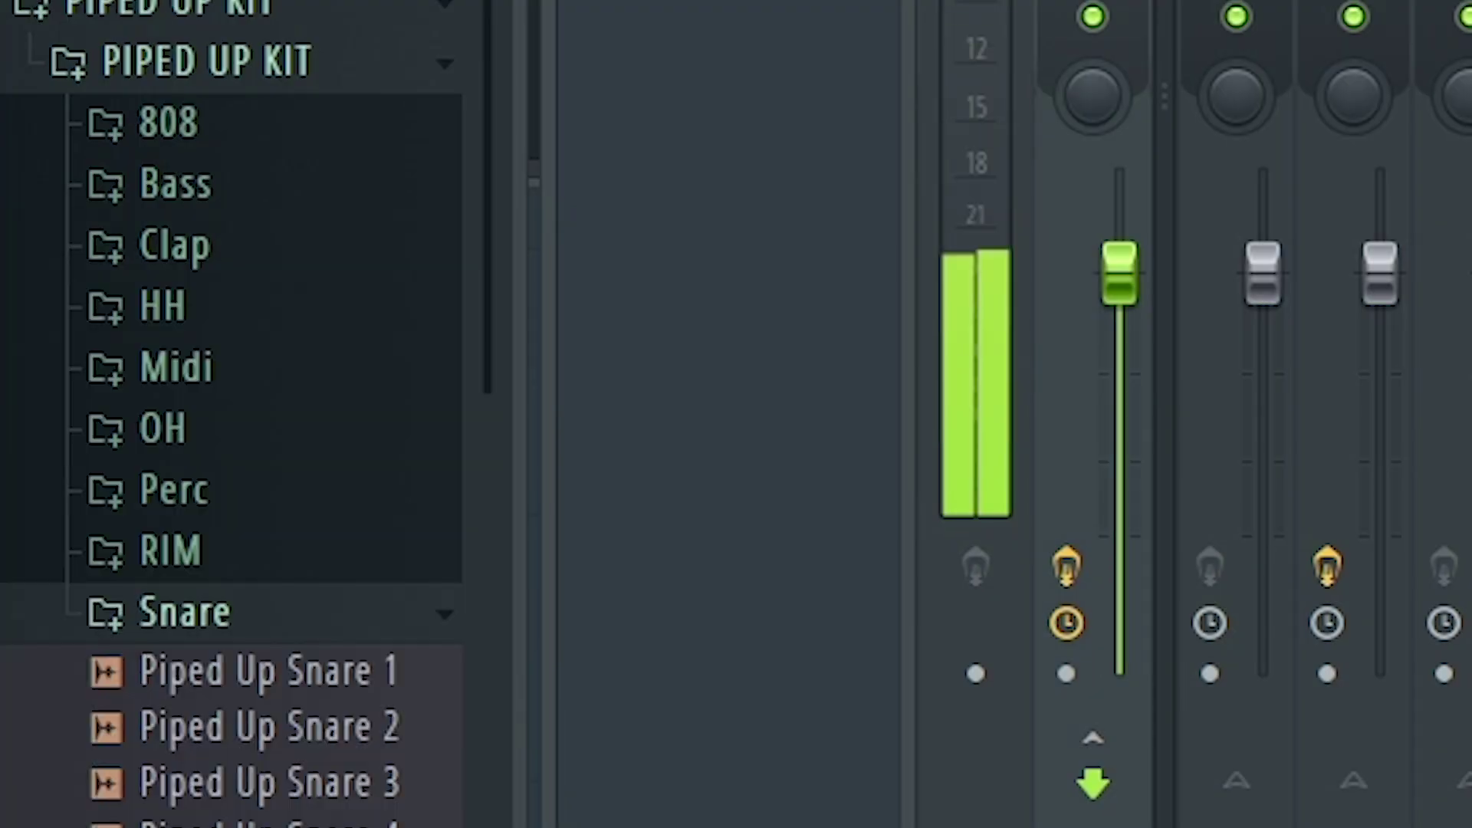
left_click_drag(284, 614, 302, 657)
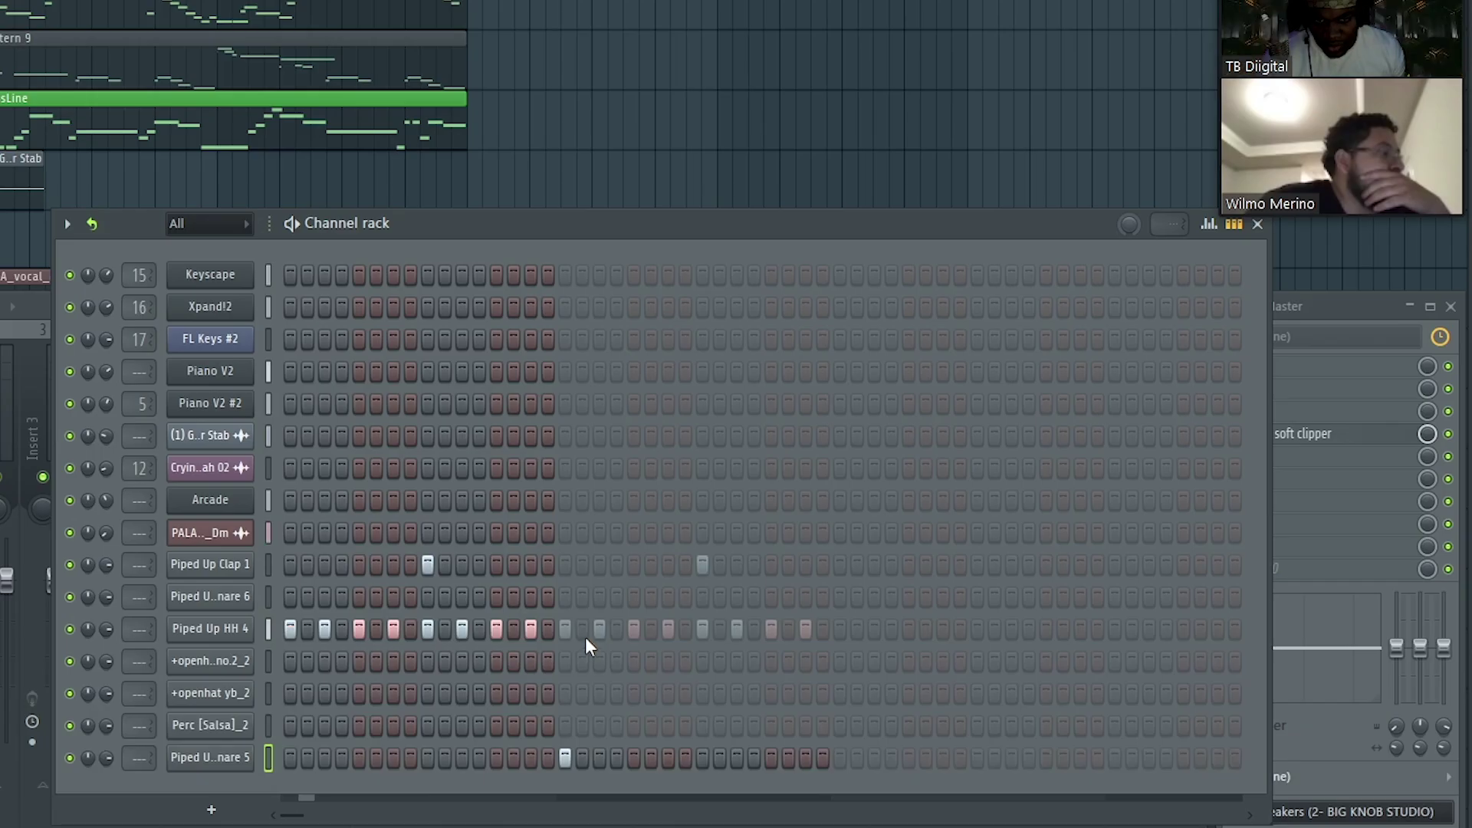
left_click(566, 757)
left_click(703, 758)
left_click_drag(104, 758, 104, 694)
left_click_drag(106, 631, 107, 646)
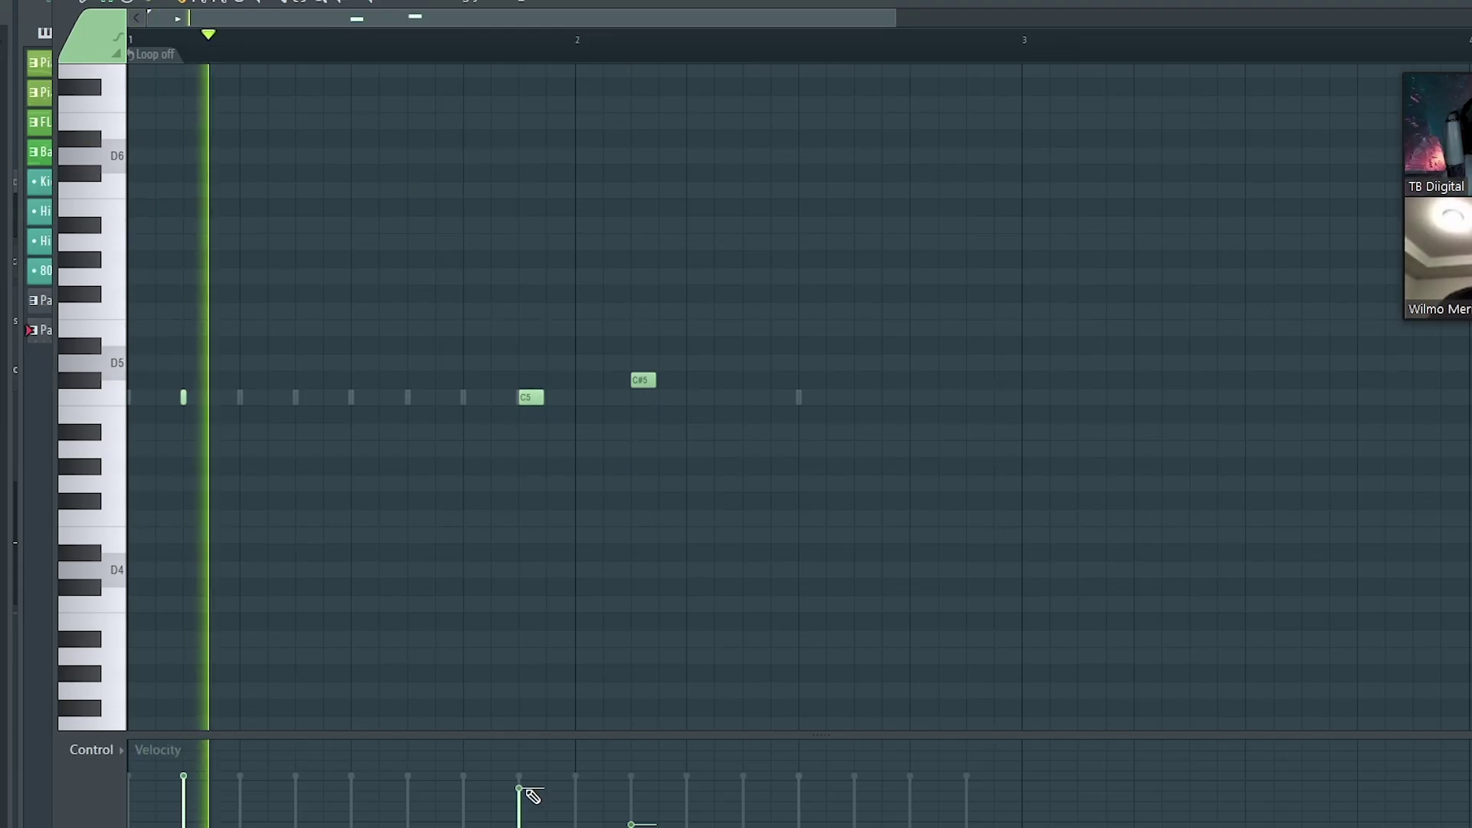
left_click_drag(525, 788, 633, 789)
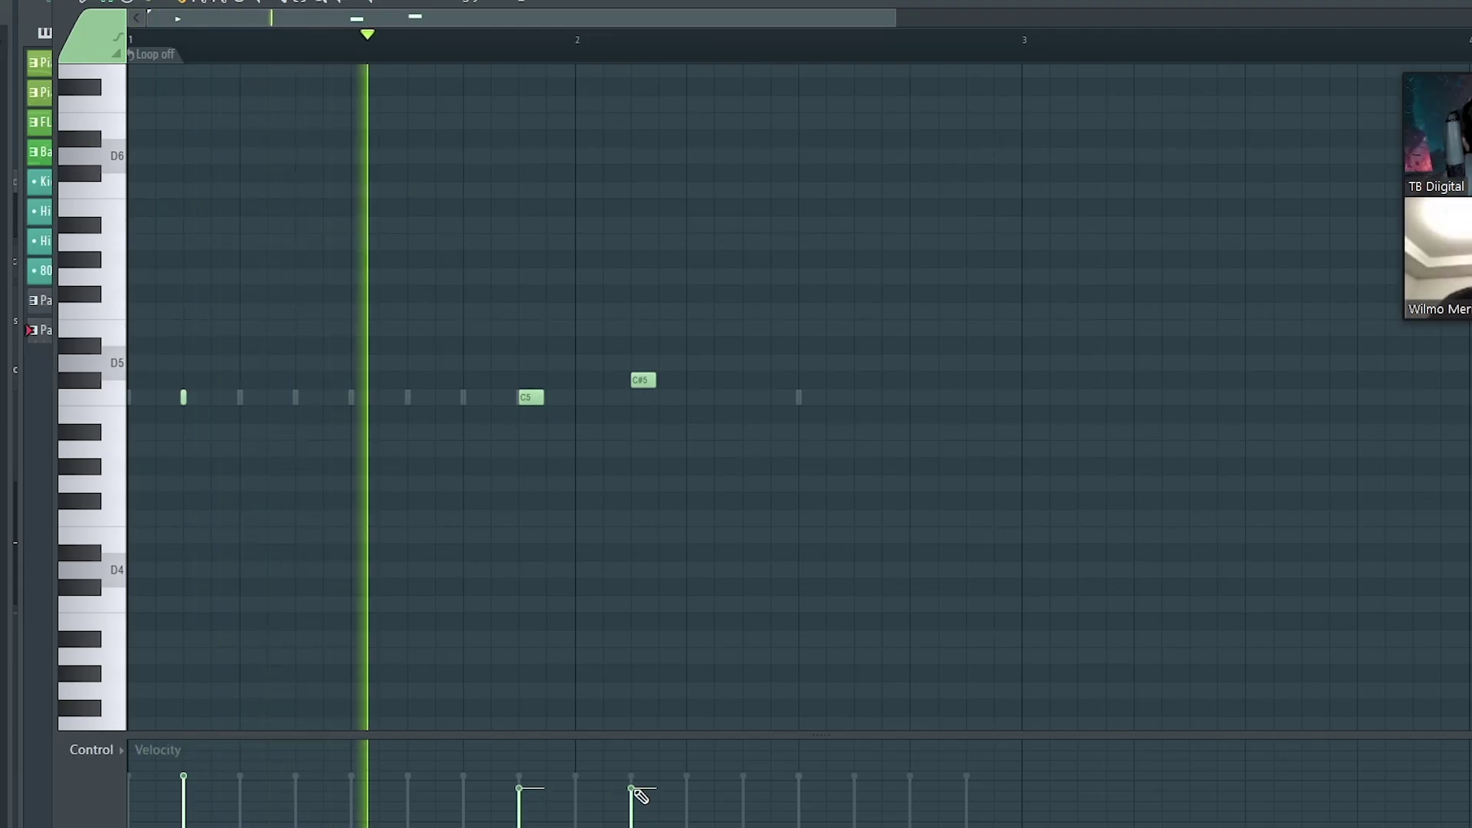
left_click_drag(646, 399, 645, 398)
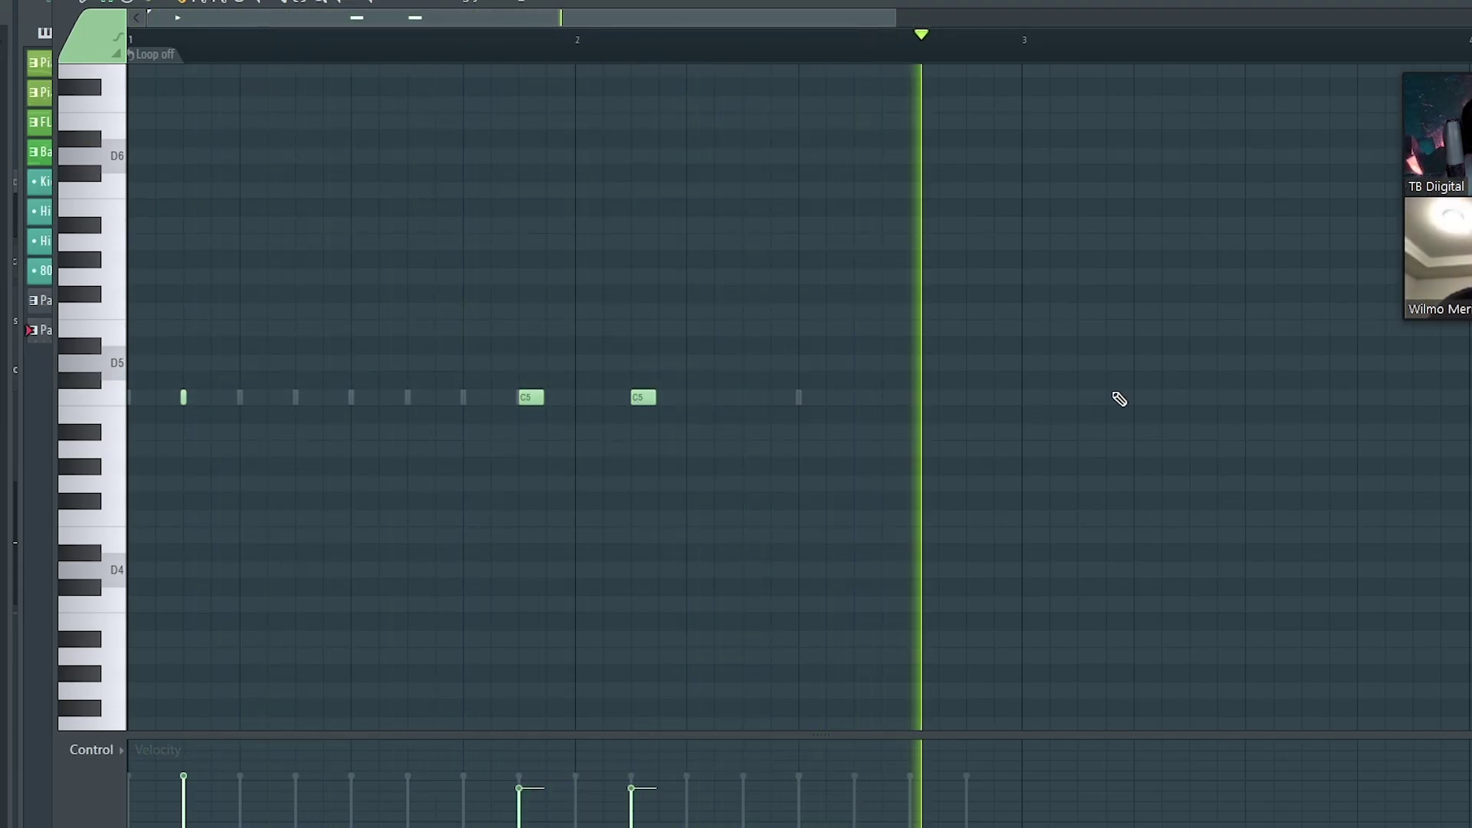
left_click(1416, 398)
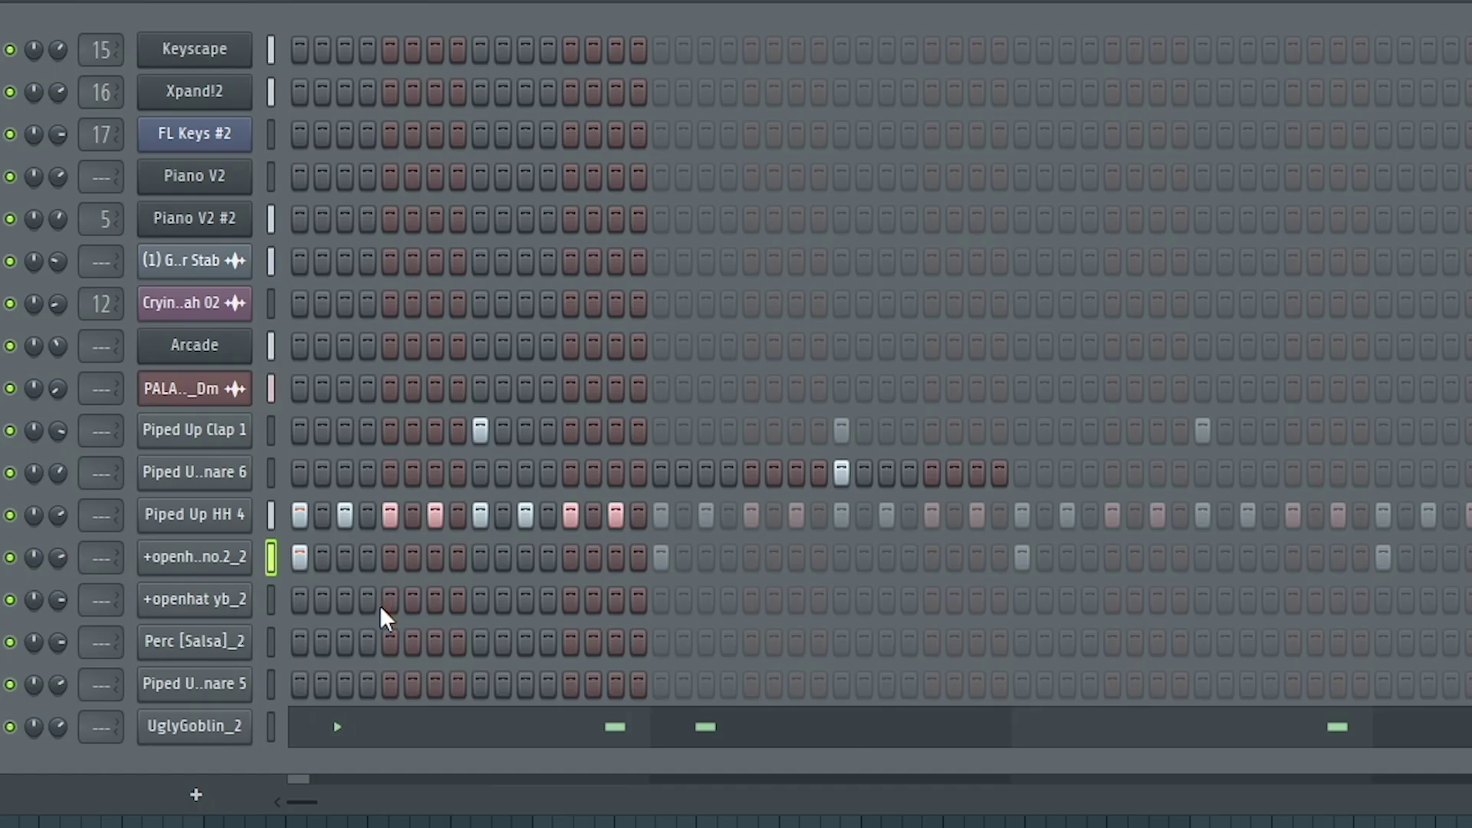
- Add openhat yb_2 hits on steps 13 and 17, and lower the velocity of the second Piped Up Snare 5 hit
left_click(573, 600)
left_click(653, 600)
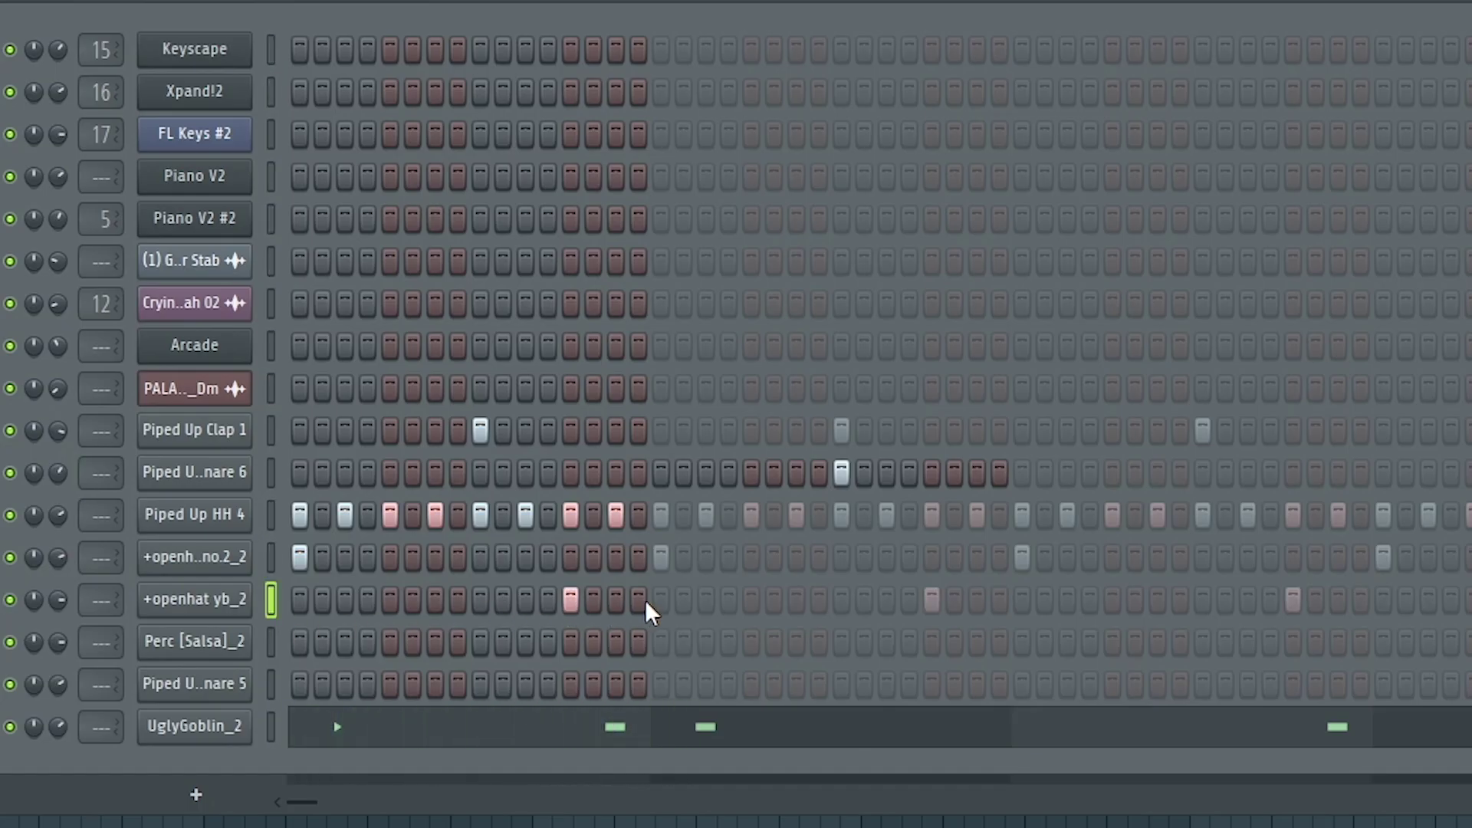
right_click(217, 611)
left_click(345, 401)
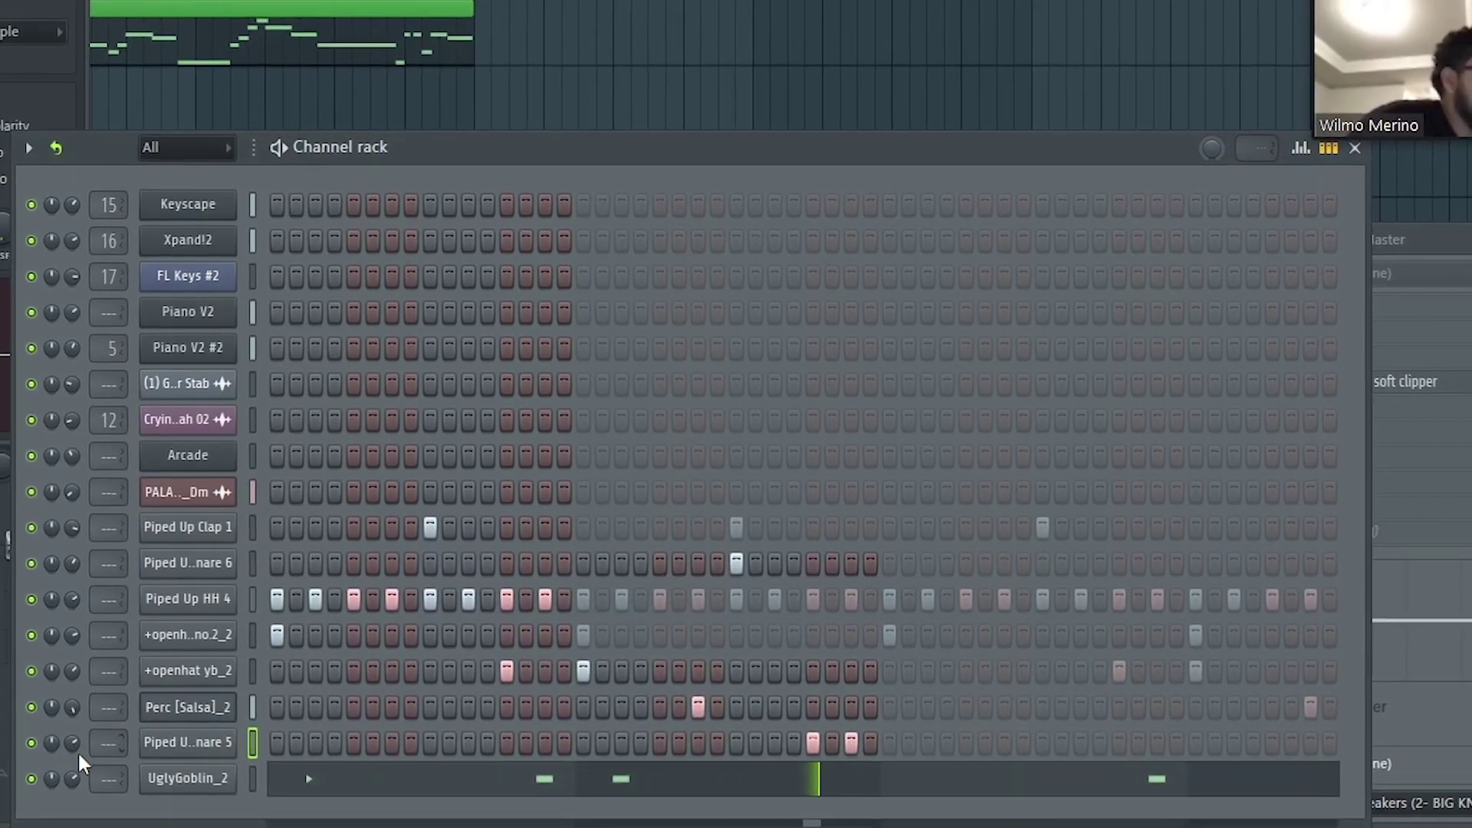
right_click(219, 690)
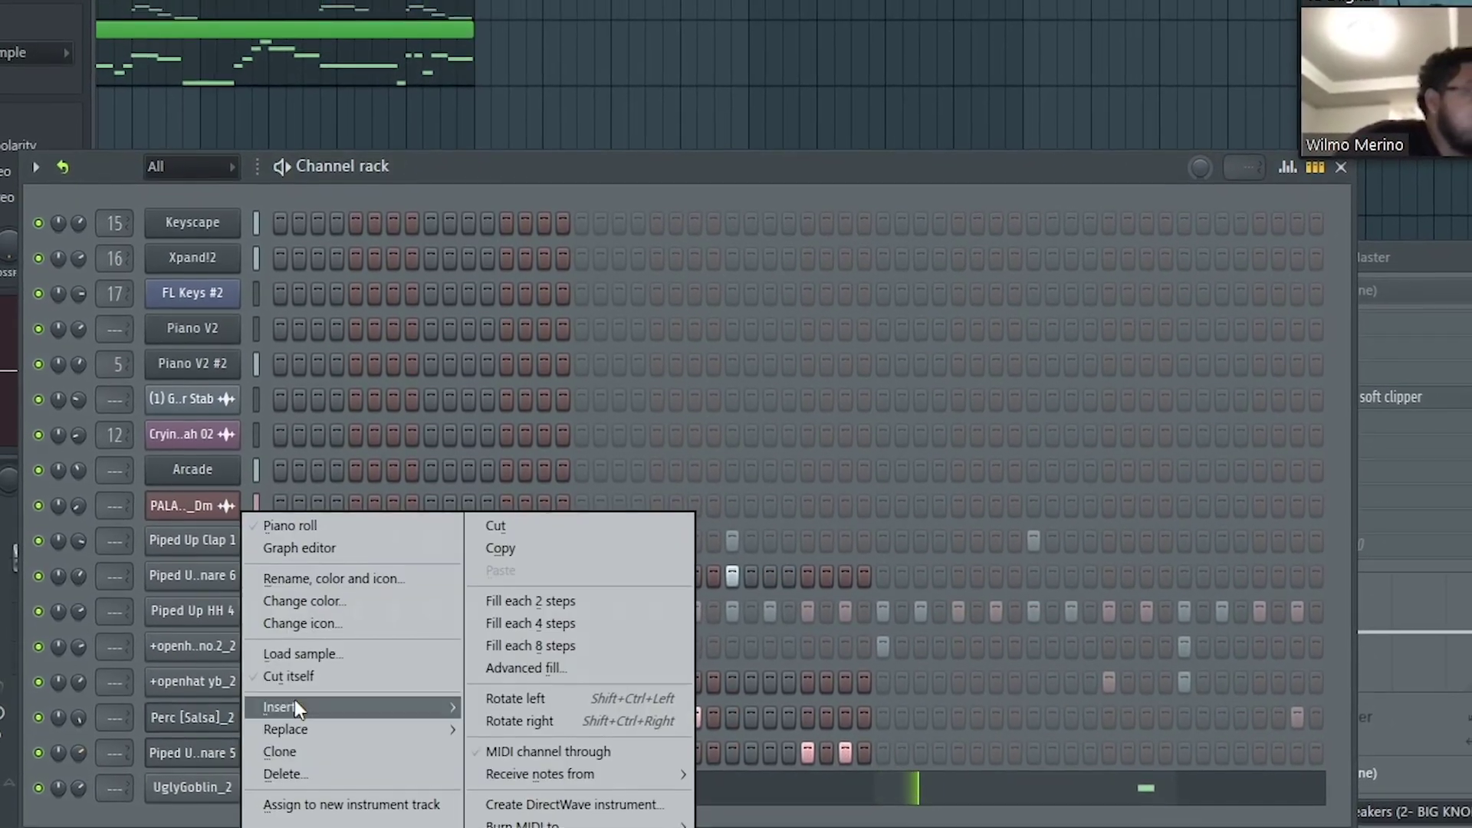
left_click(330, 547)
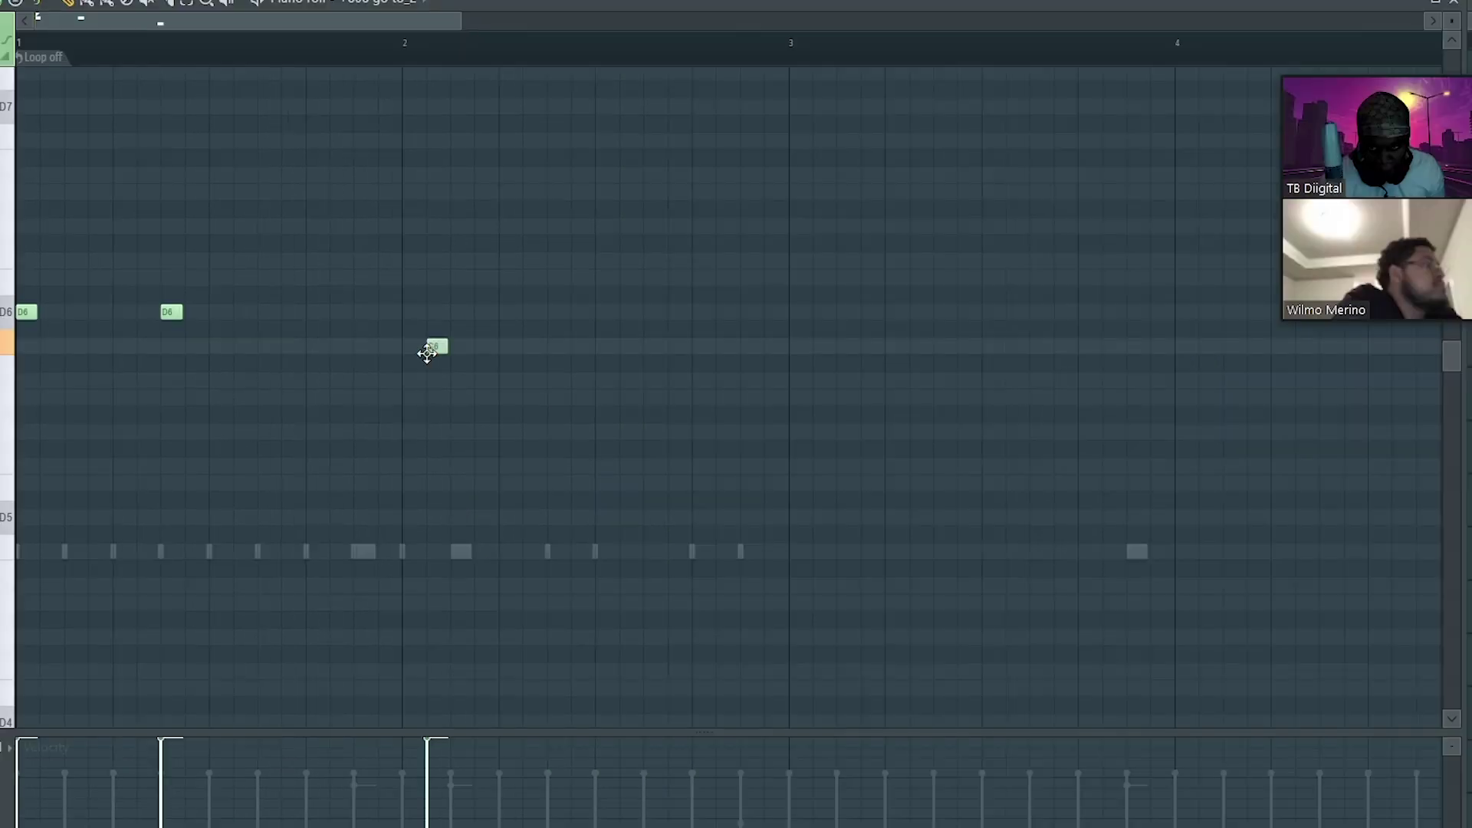
- Place C6, A5 and A#5 notes across bar 2 of the 808 part and play it back
left_click_drag(427, 350, 407, 349)
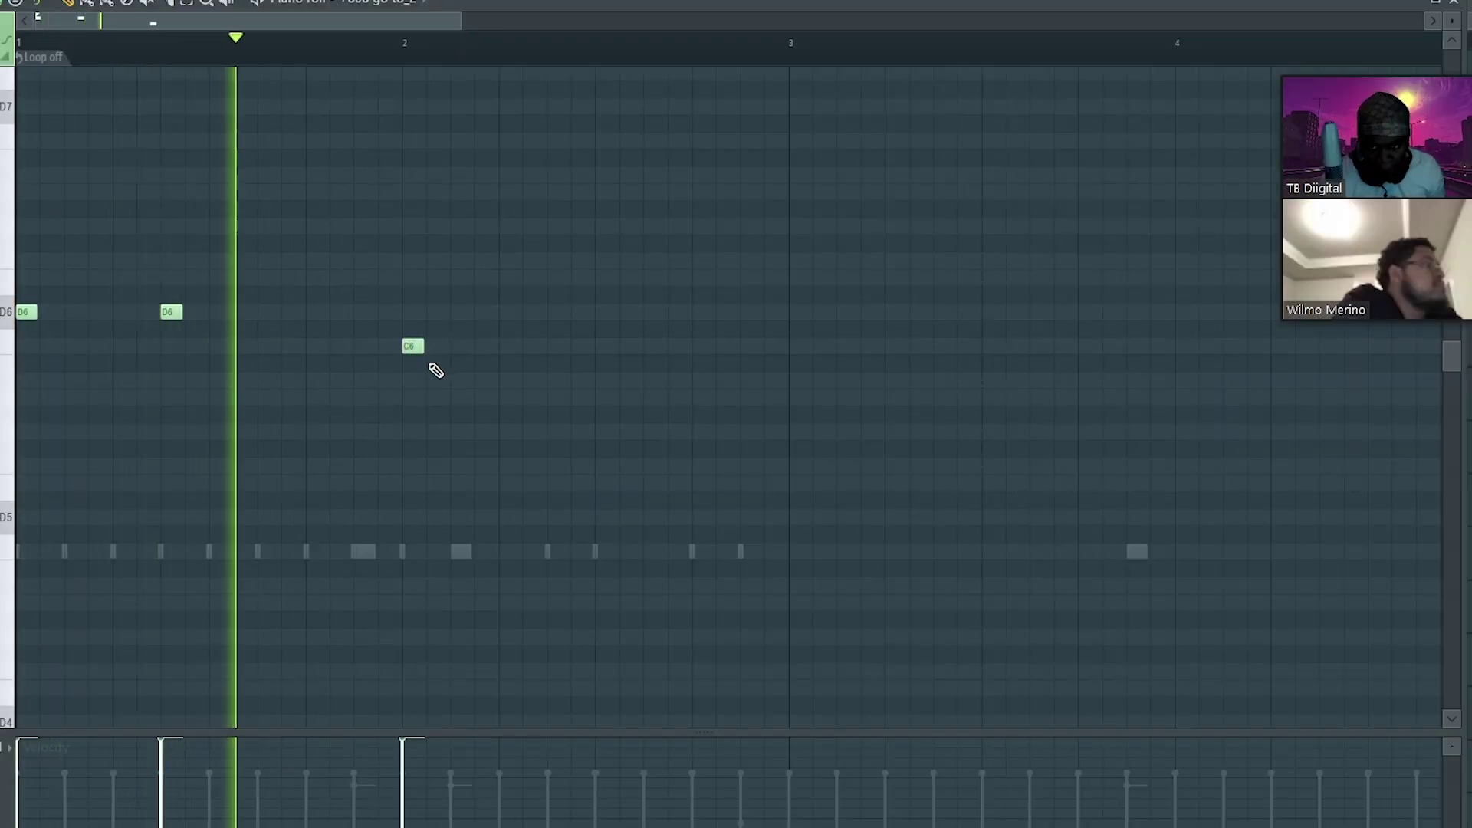
left_click(553, 381)
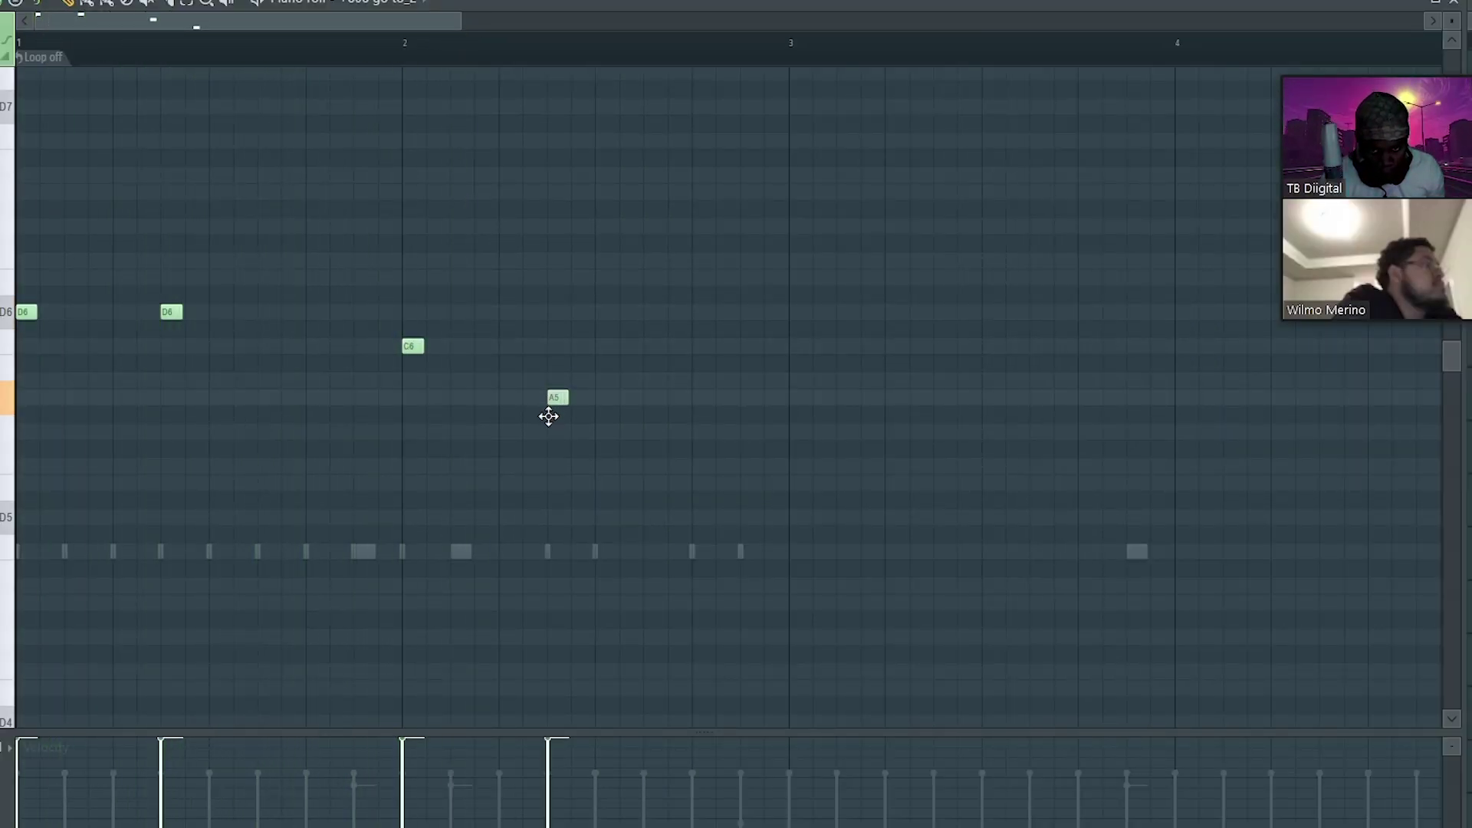
left_click_drag(648, 372, 693, 372)
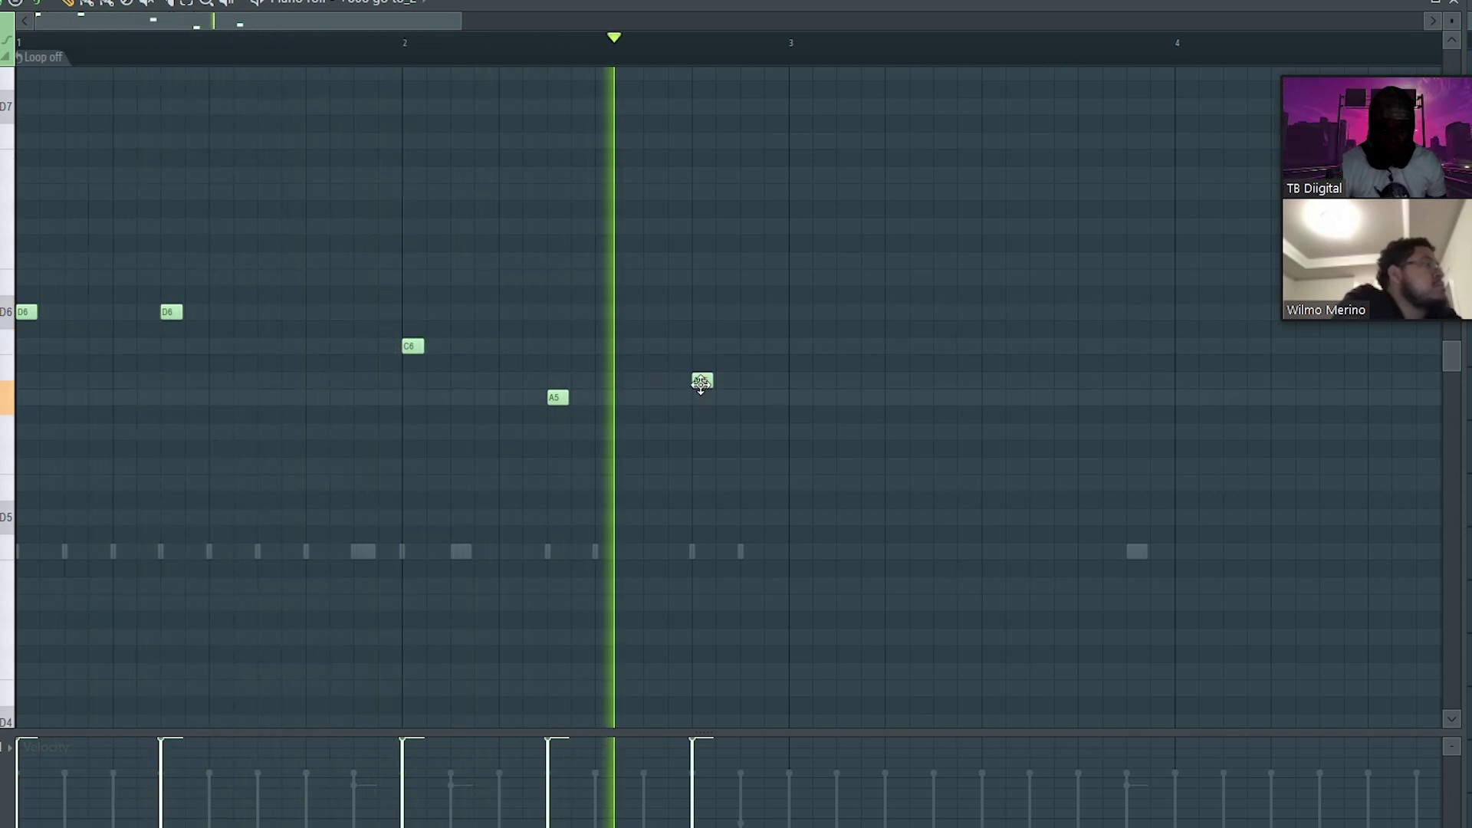
key("space")
left_click(561, 400)
key("space")
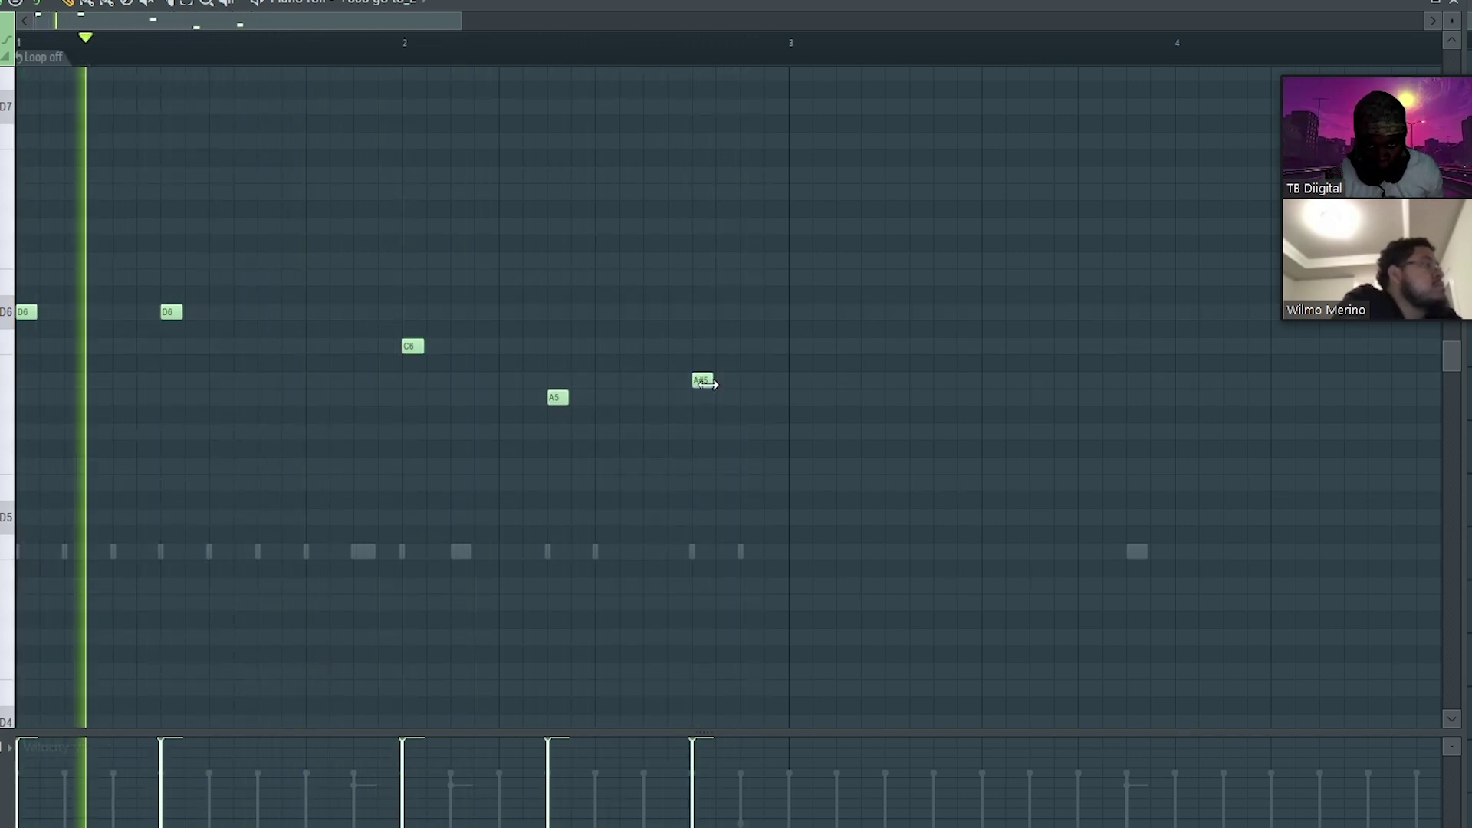
- Transpose all the 808 notes up one octave and play them back
key("space")
key("ctrl+a")
key("ctrl+Up")
key("space")
scroll(561, 469, "up", 2)
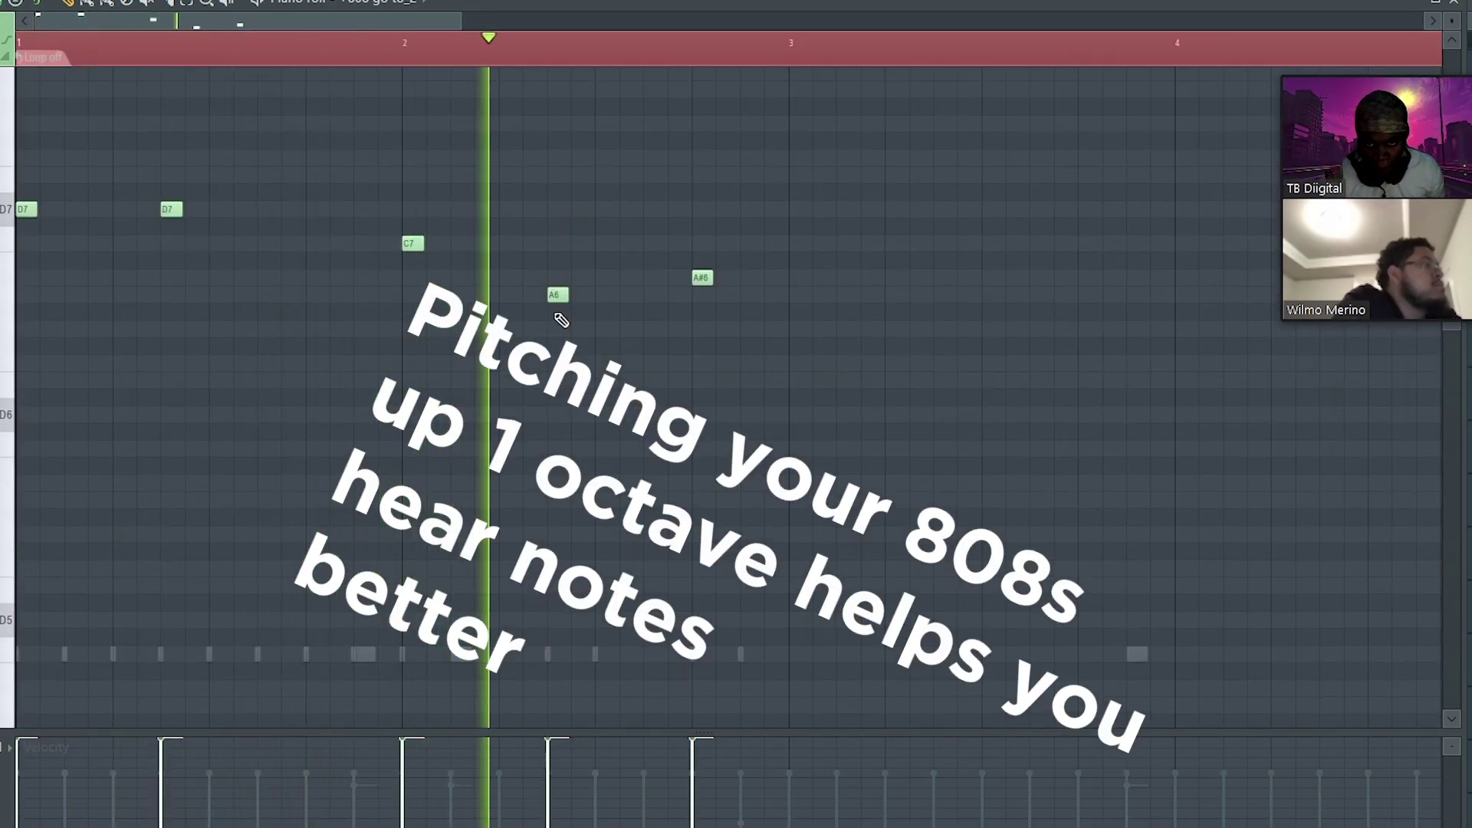
- Lower the 808's A6 note in bar 2 to G#6 and play the part back from bar 2
key("space")
left_click(559, 295)
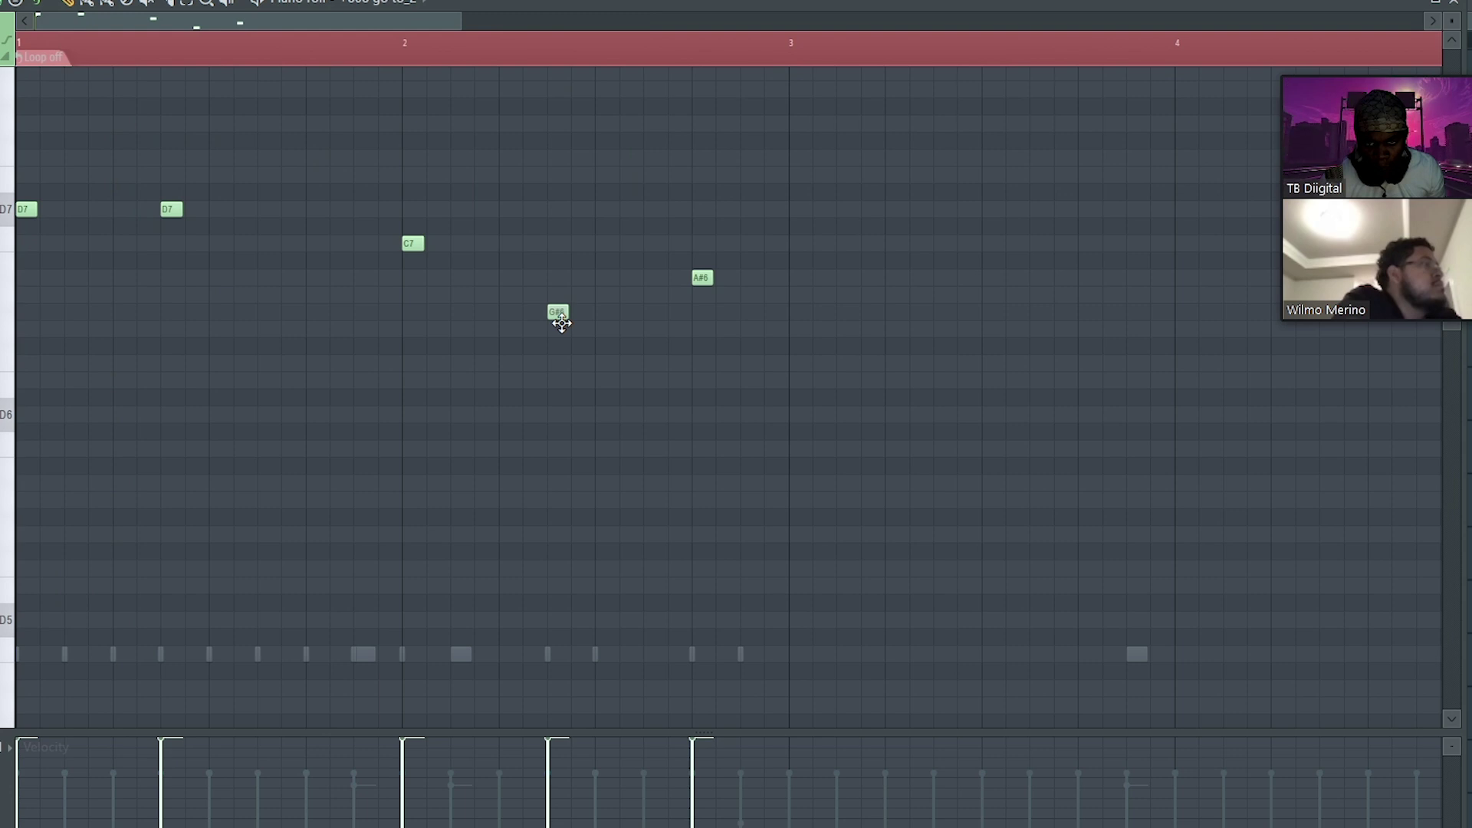
left_click(410, 50)
key("space")
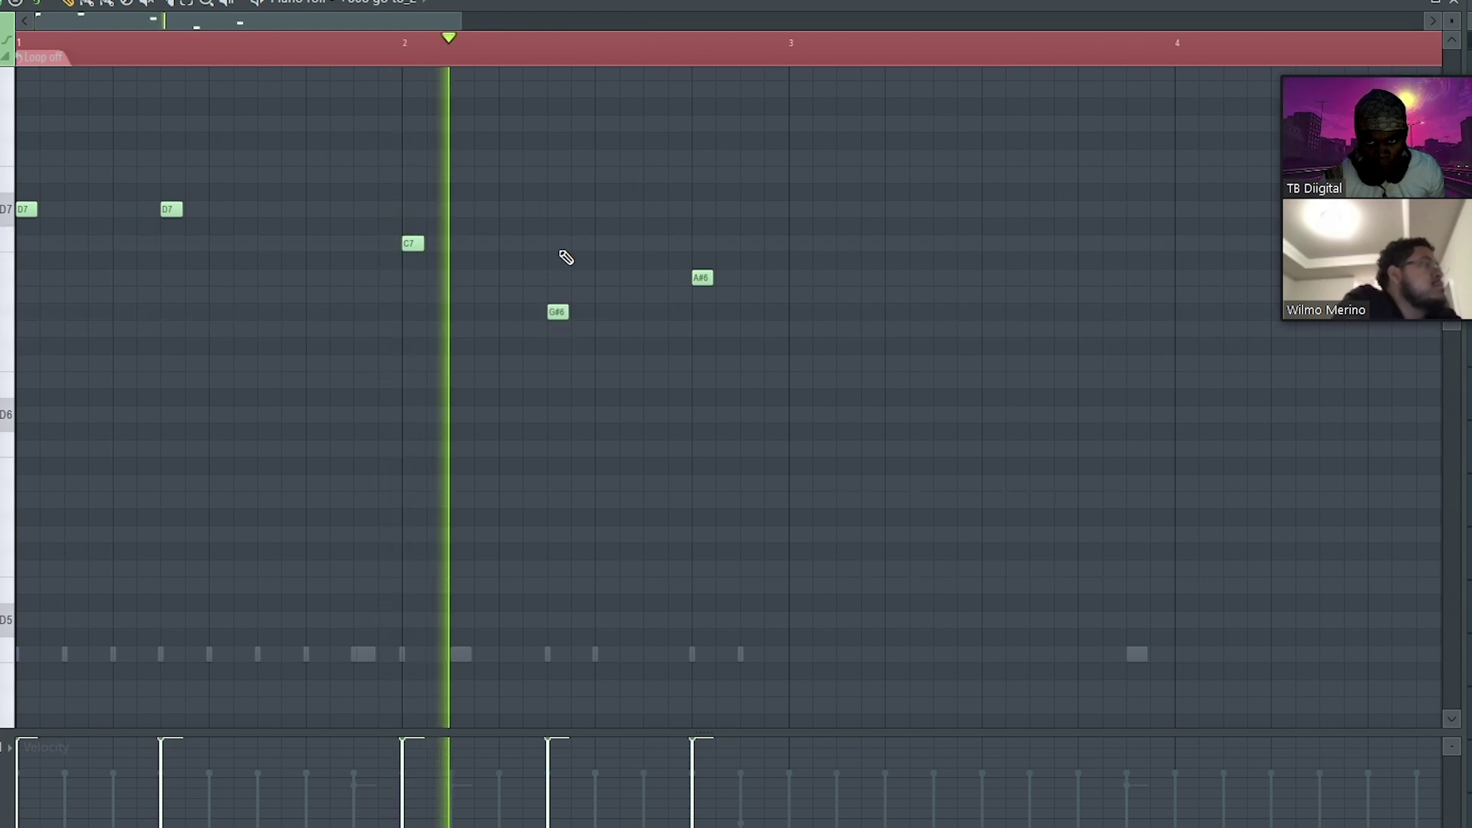
key("space")
key("space")
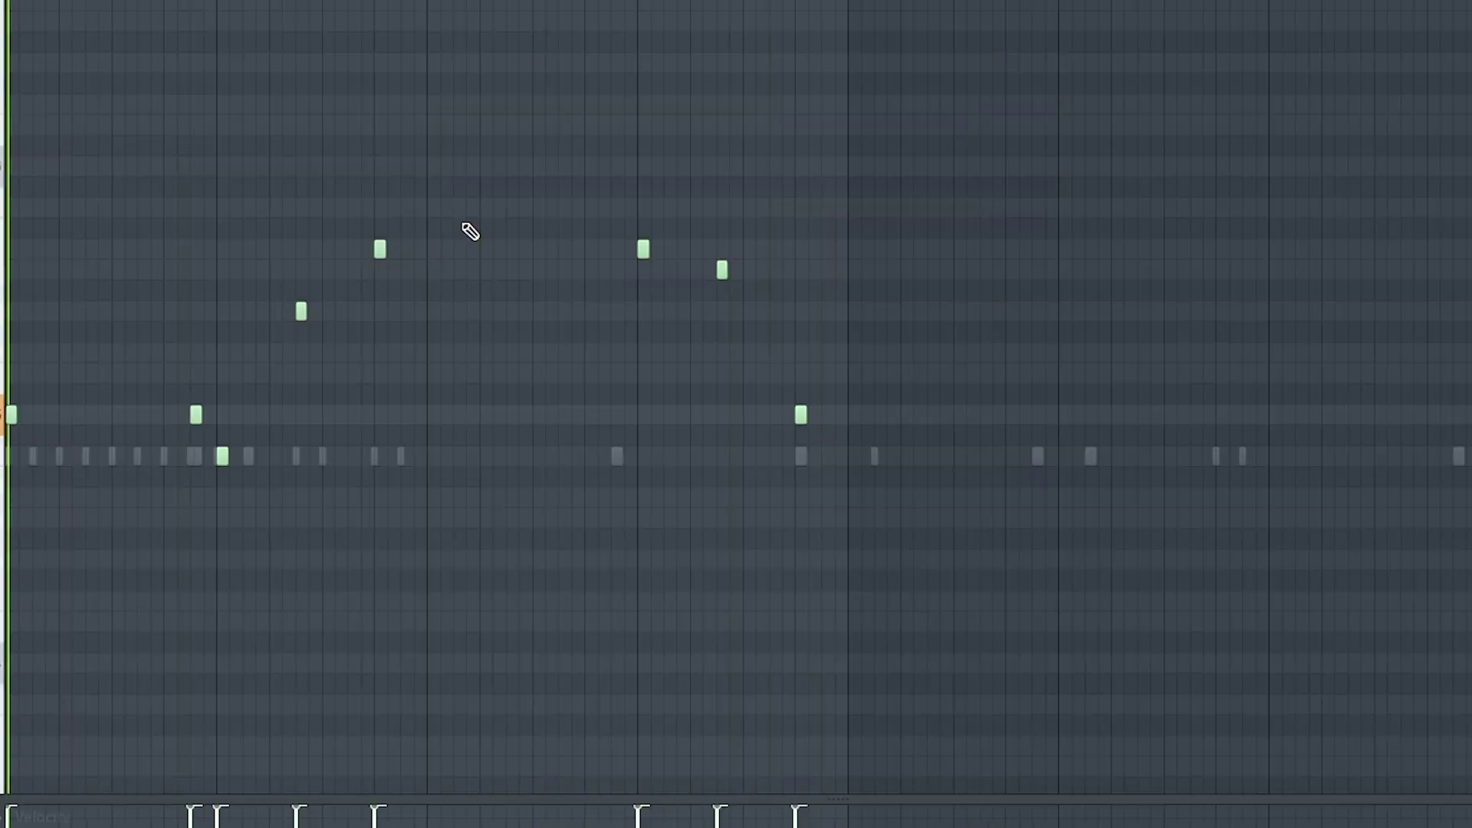
- Lower the last two 808 notes of bar 2 by an octave, and raise the earlier one back up an octave
left_click_drag(463, 201, 259, 335)
key("ctrl+Down")
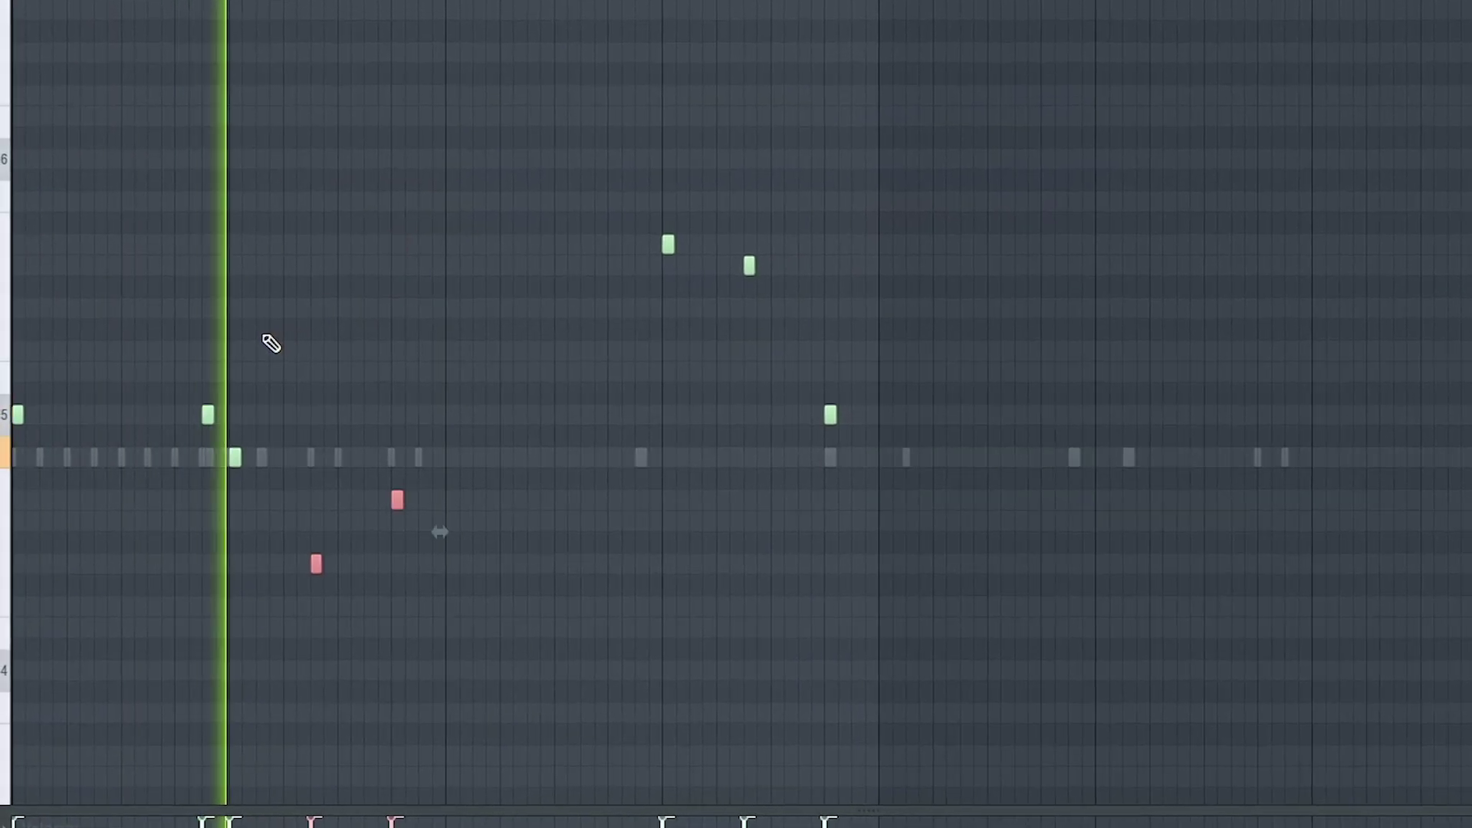
left_click(525, 344, "ctrl")
left_click_drag(359, 556, 293, 583)
key("ctrl+Up")
left_click(814, 601)
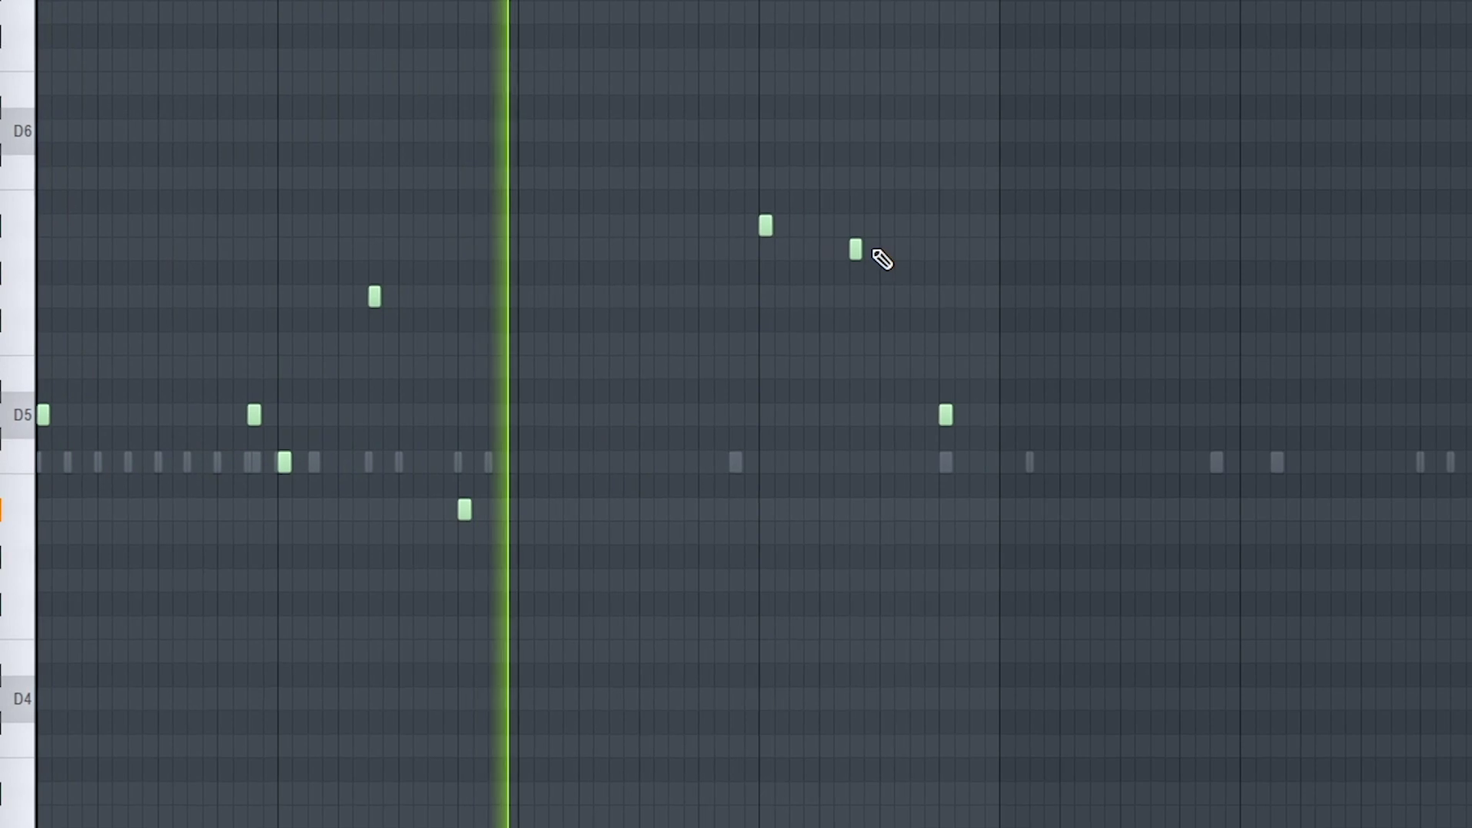
- Lower the 808's A#5 and A5 notes by an octave, and raise one of the low notes by an octave
left_click_drag(902, 273, 702, 211)
key("ctrl+Down")
left_click(1136, 325, "ctrl")
left_click_drag(903, 522, 889, 559)
key("ctrl+Up")
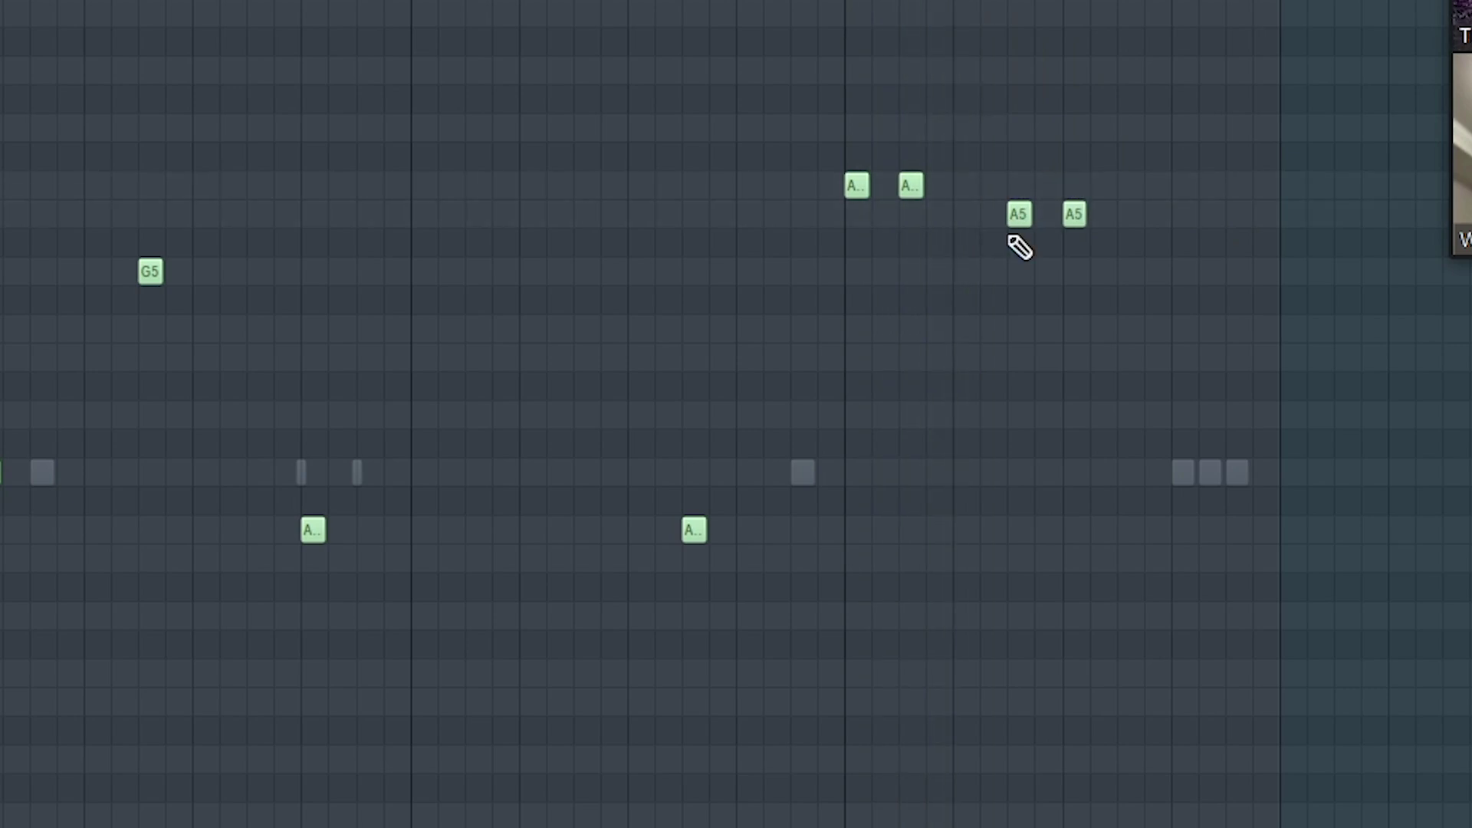
- Lower the first of the two A5 notes near the end of the 808 part by an octave
left_click_drag(1055, 150, 994, 272)
key("ctrl+Down")
scroll(1242, 102, "down", 5)
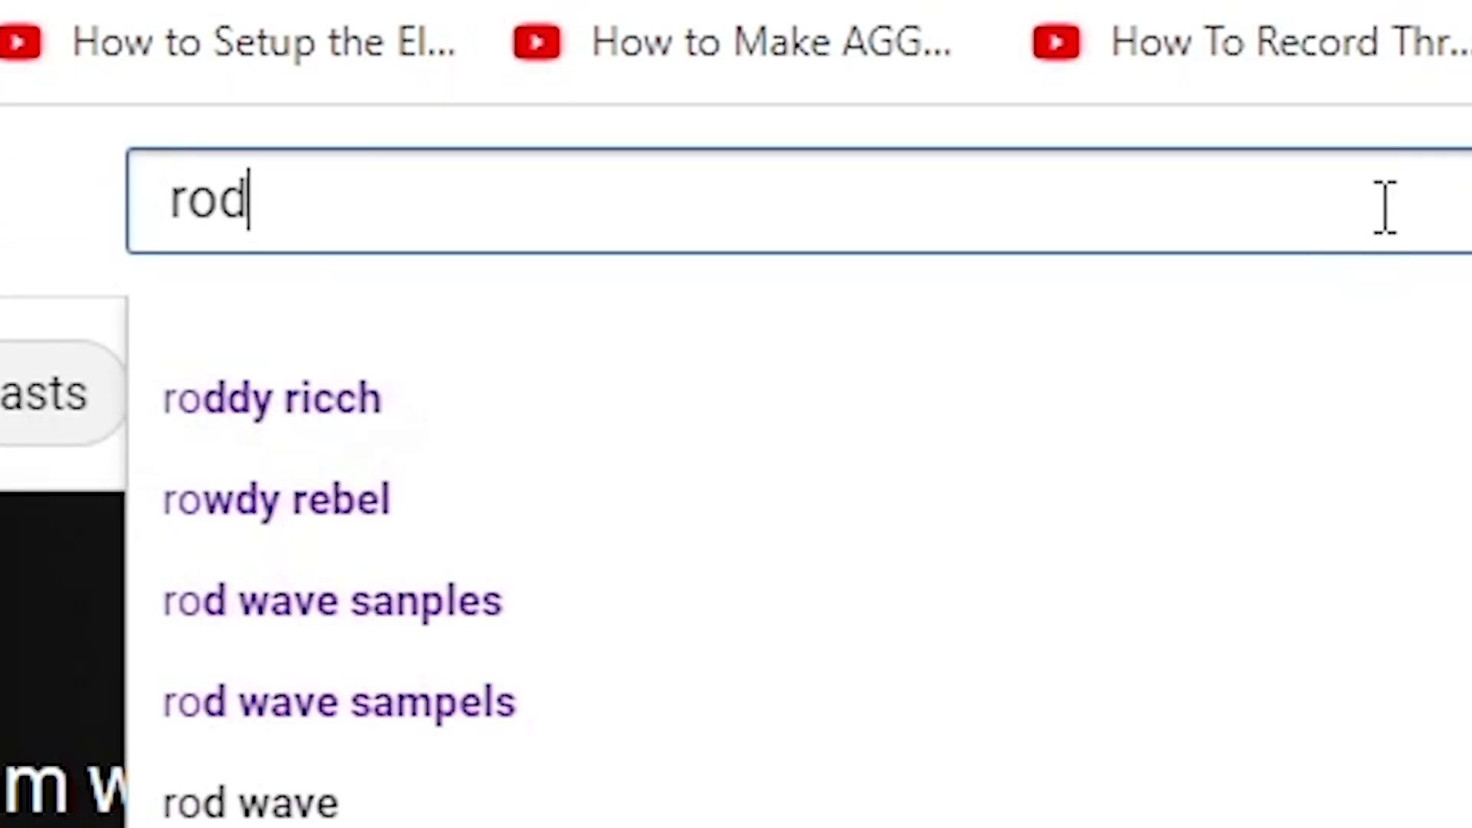
- Switch to the browser and search YouTube for "rod wave accapelas"
type("wave ")
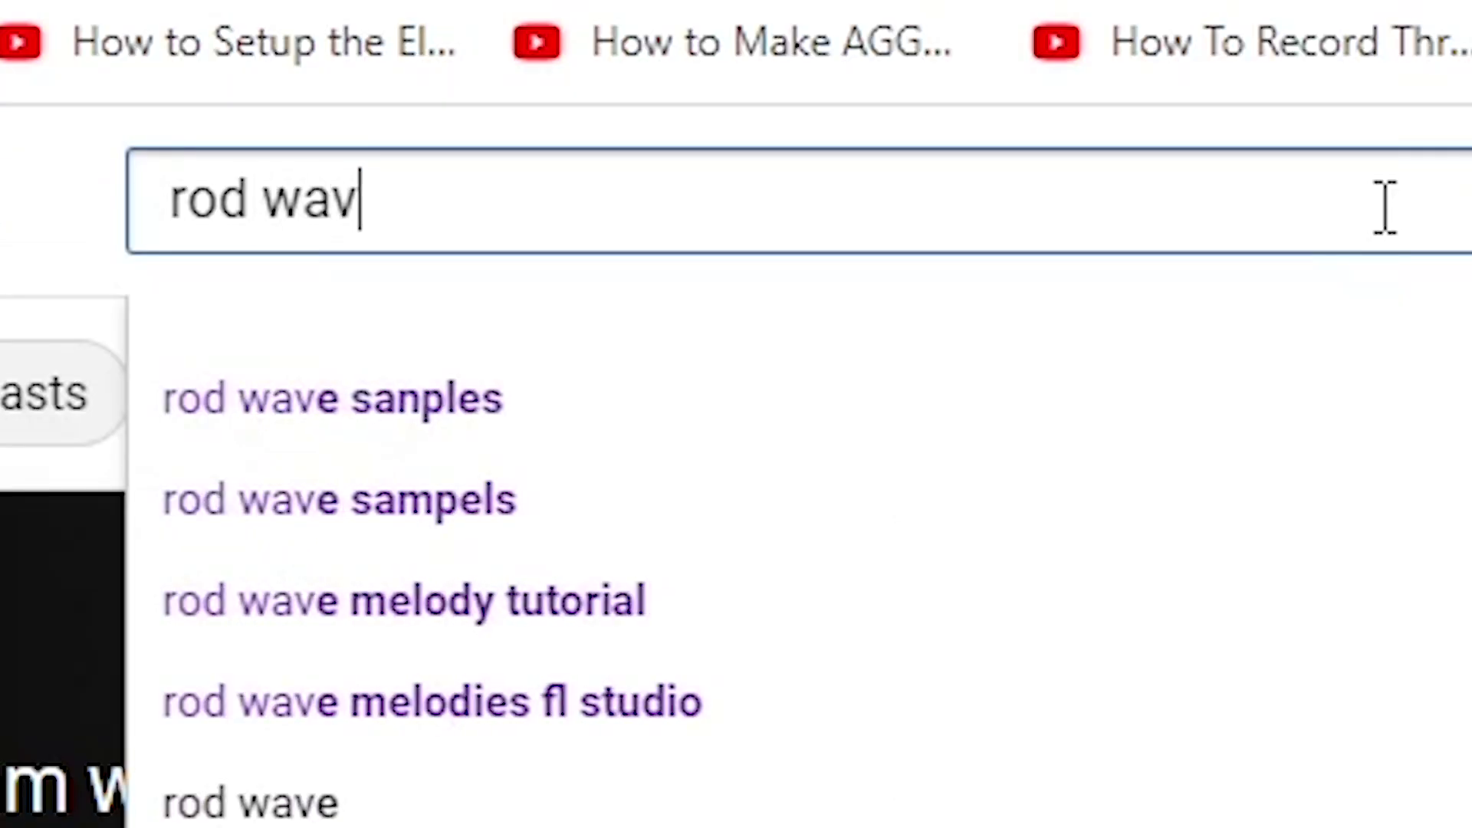
type("accapelas")
key("Return")
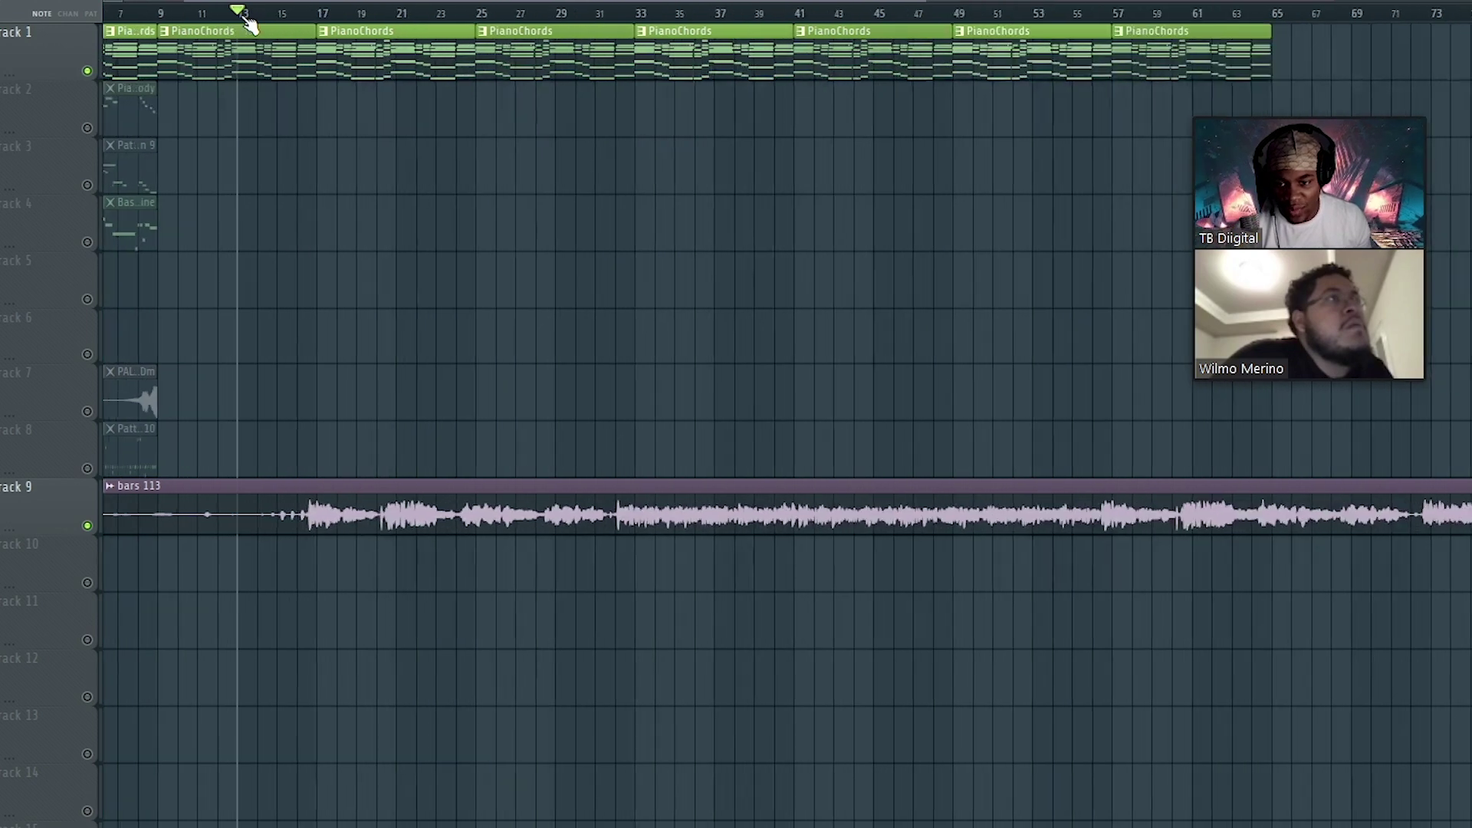
- Play the piano chords and the bars 113 vocal together from just before bar 17
left_click(300, 13)
scroll(302, 13, "up", 3)
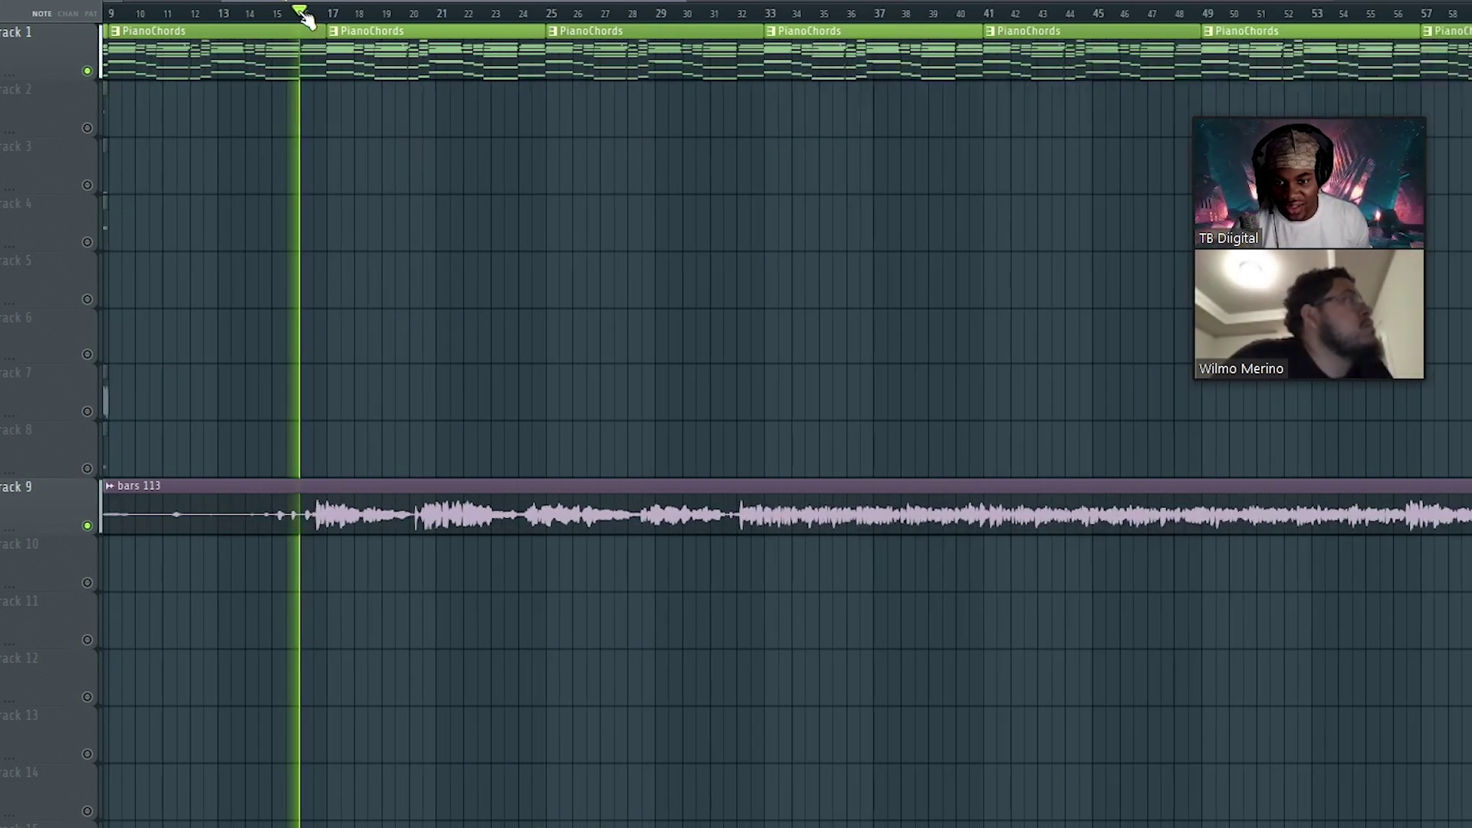
scroll(306, 14, "down", 4)
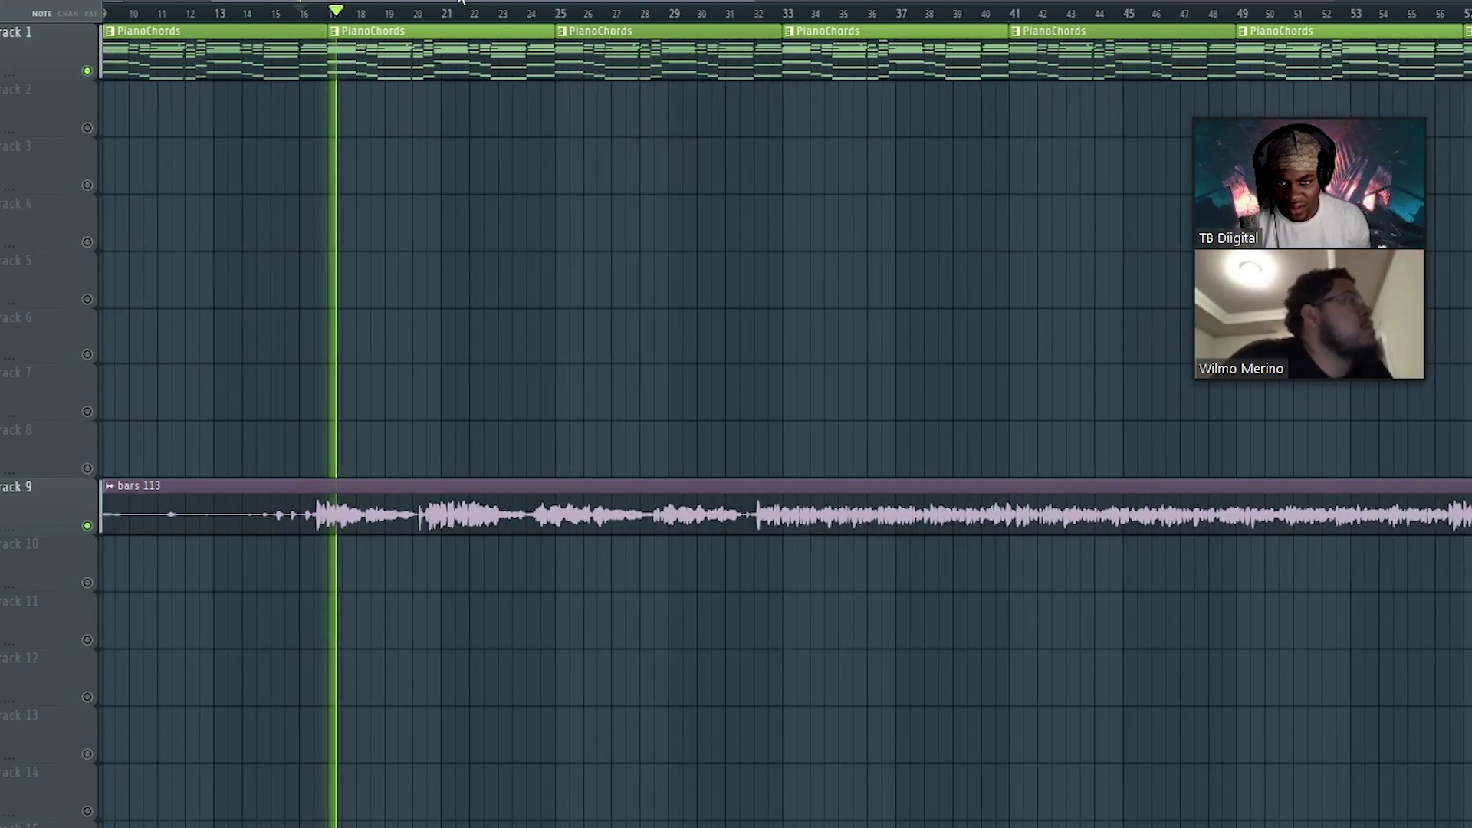
- Check the bars 113 vocal's time-stretching settings, and close its sample settings
key("F6")
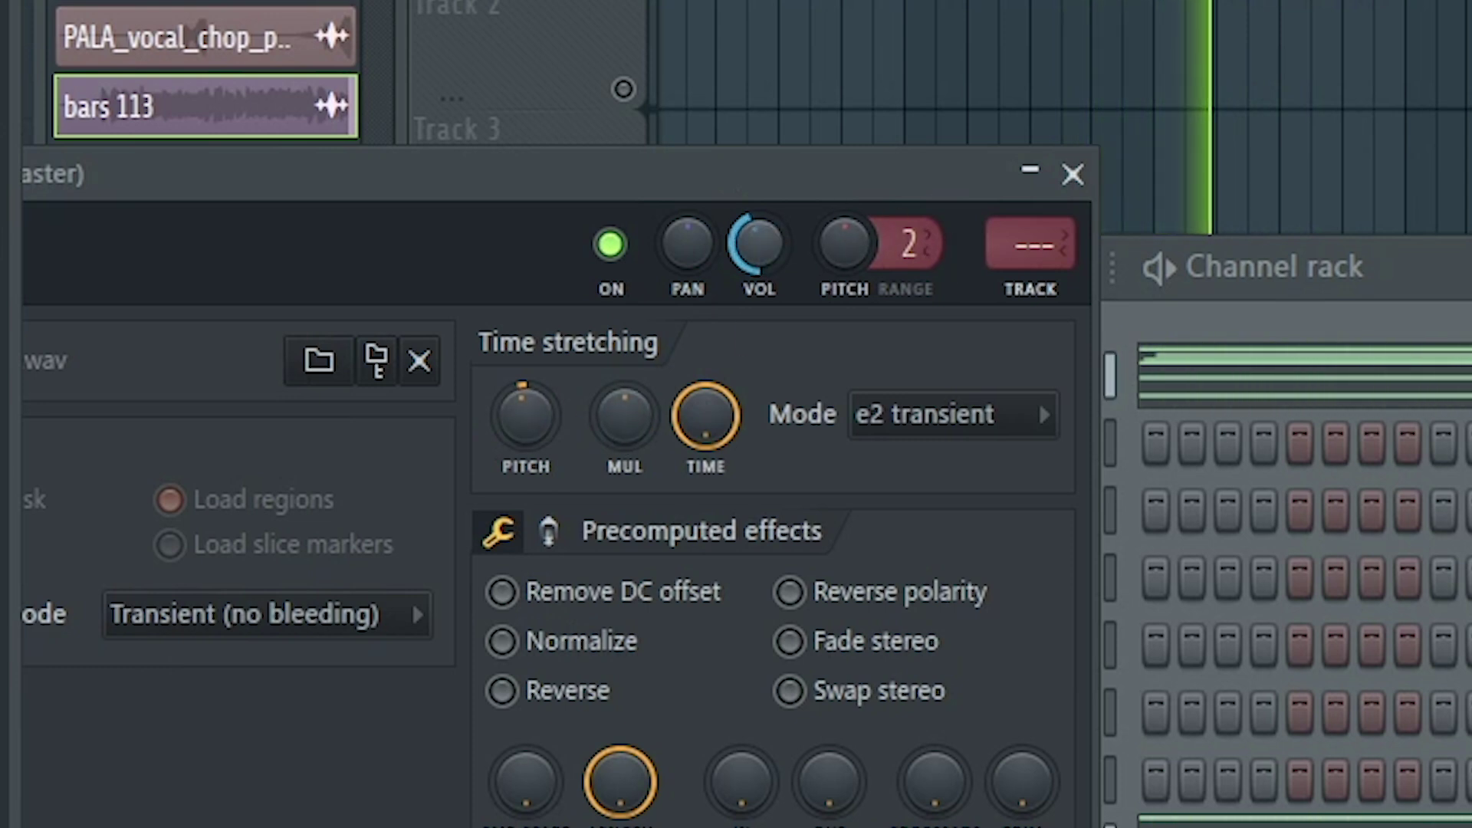
left_click(1072, 175)
key("F6")
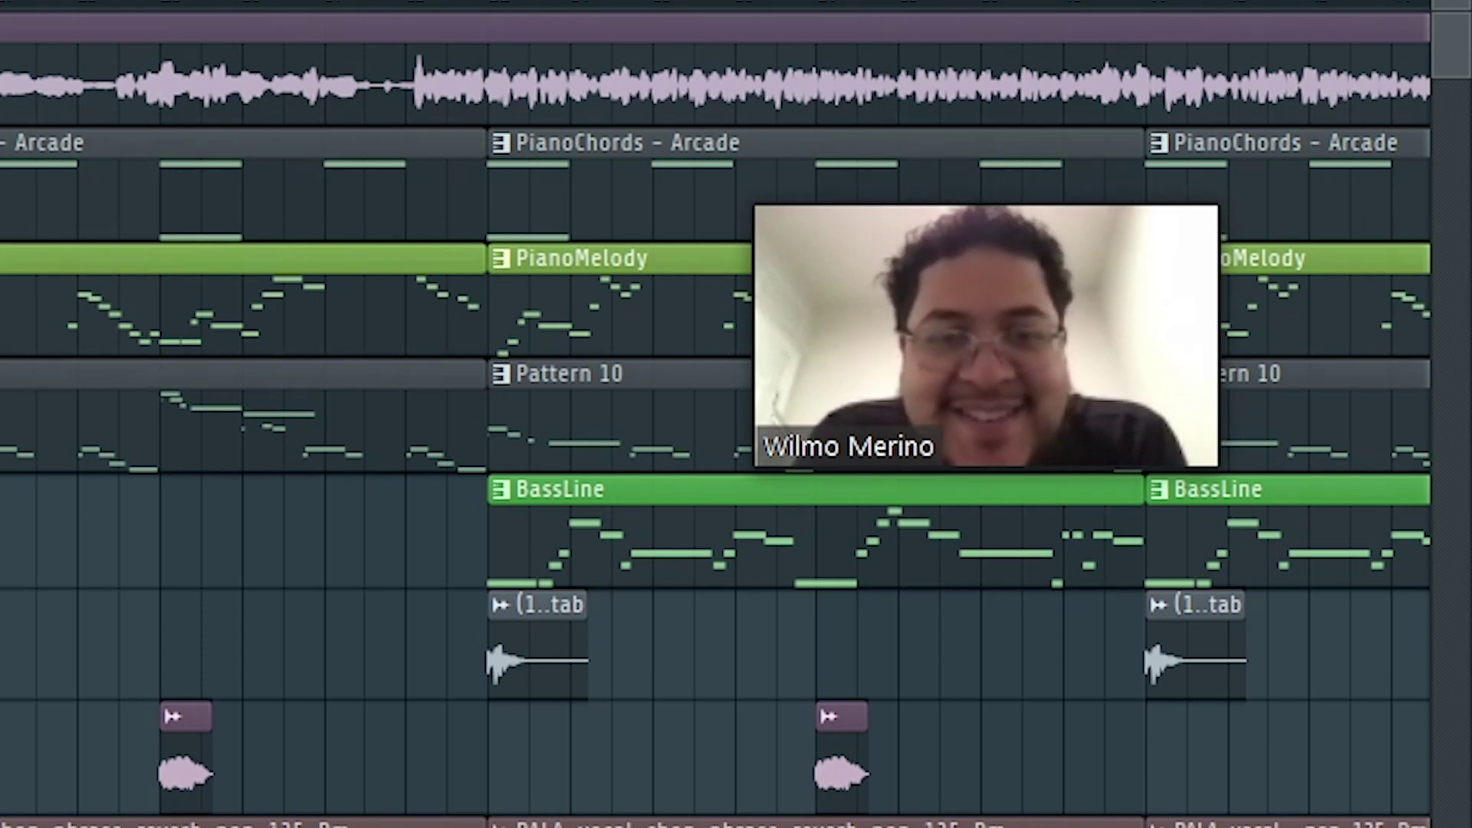
- Browse the guitar lick samples and place gutair lick 2 on track 7 at bar 15
key("F6")
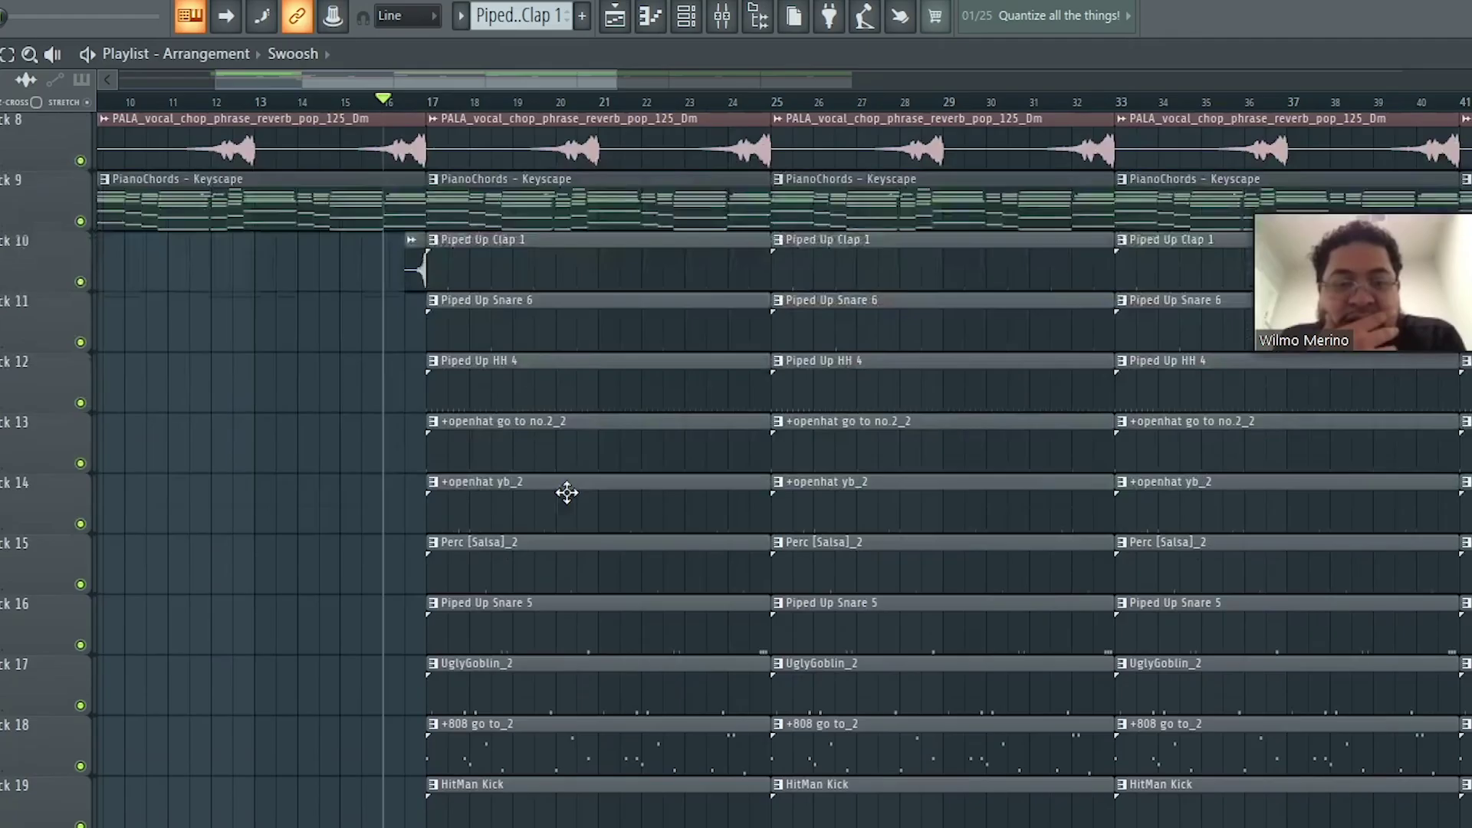
scroll(508, 483, "up", 7)
scroll(341, 105, "down", 5)
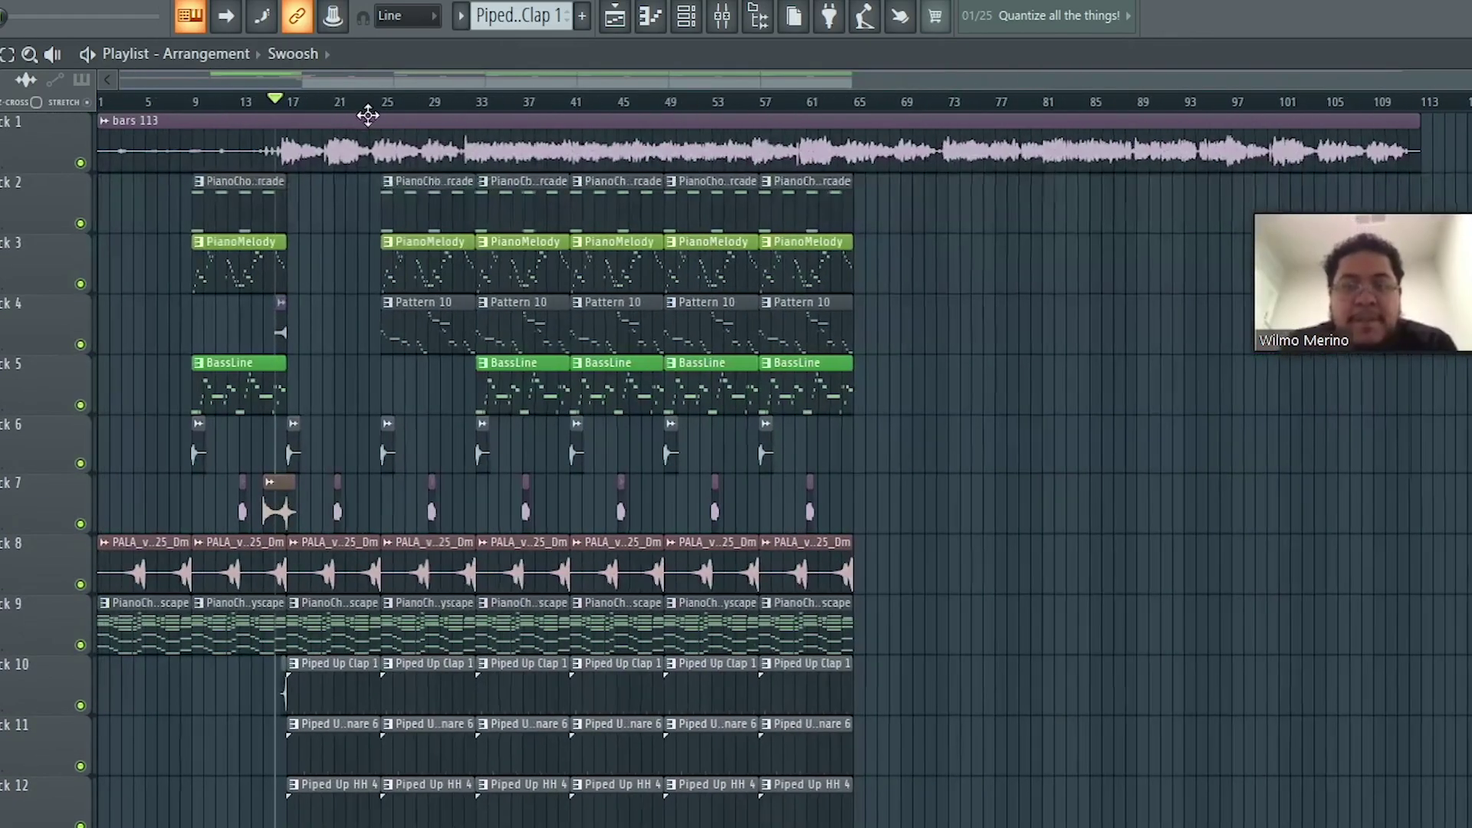
- Play the arrangement from just before bar 17 to hear the guitar lick lead into the drums
left_click(276, 102)
scroll(289, 107, "up", 5)
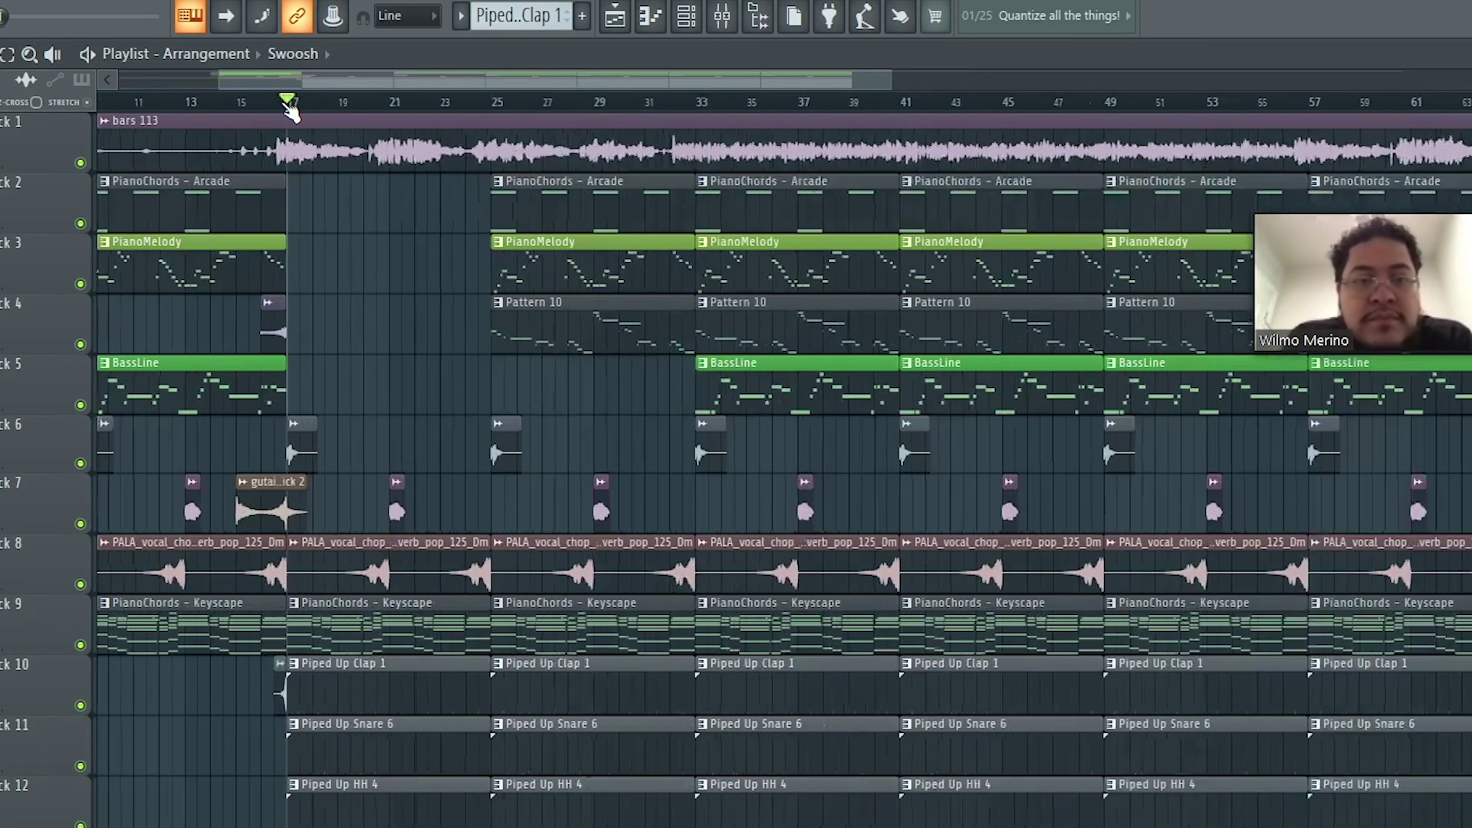
scroll(290, 107, "down", 3)
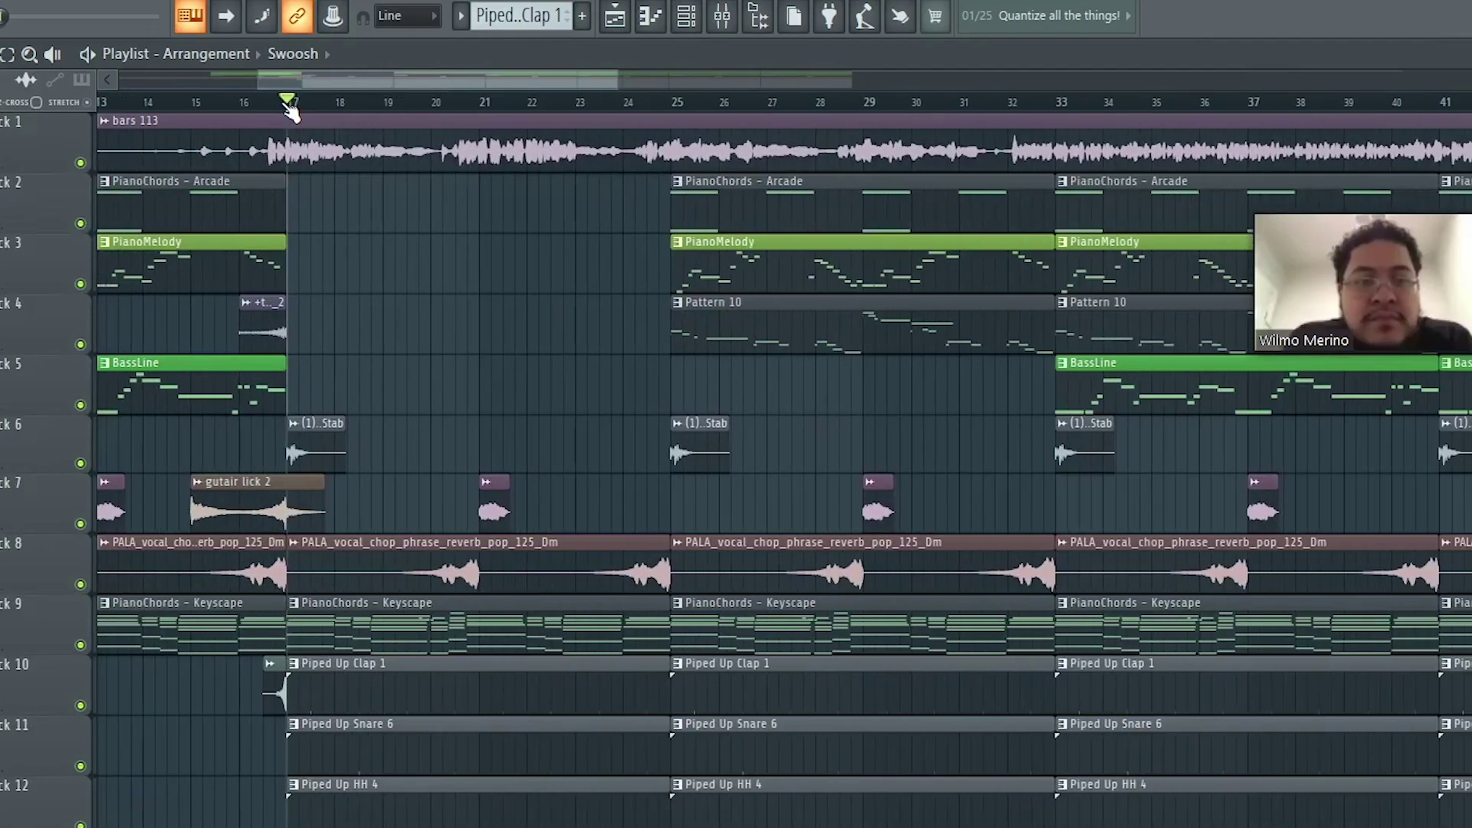
- Cut the drum clips out of bar 24, keeping a short 808 fragment, and play the transition into bar 25
scroll(447, 606, "down", 4)
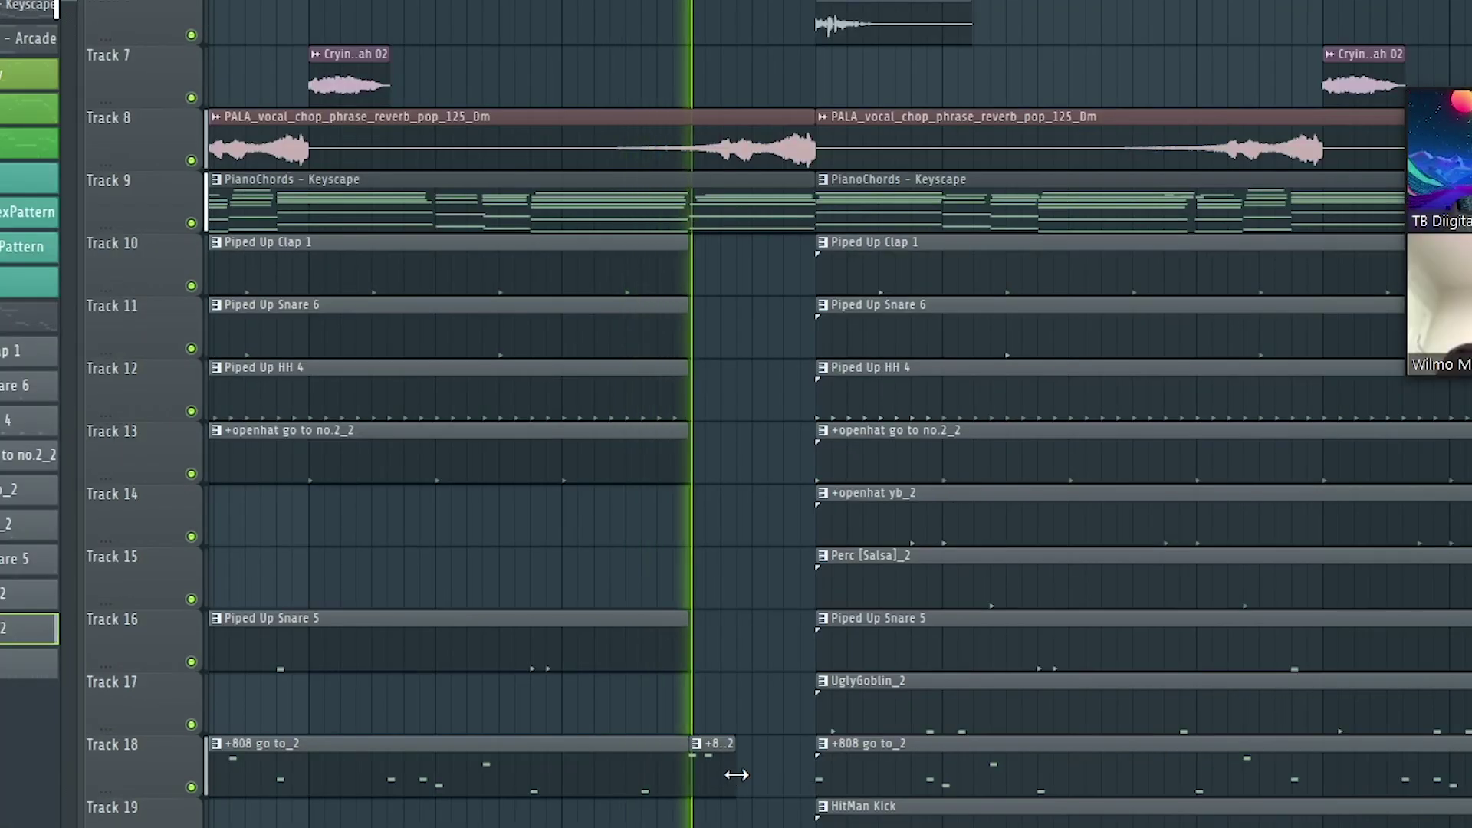
scroll(732, 512, "up", 3)
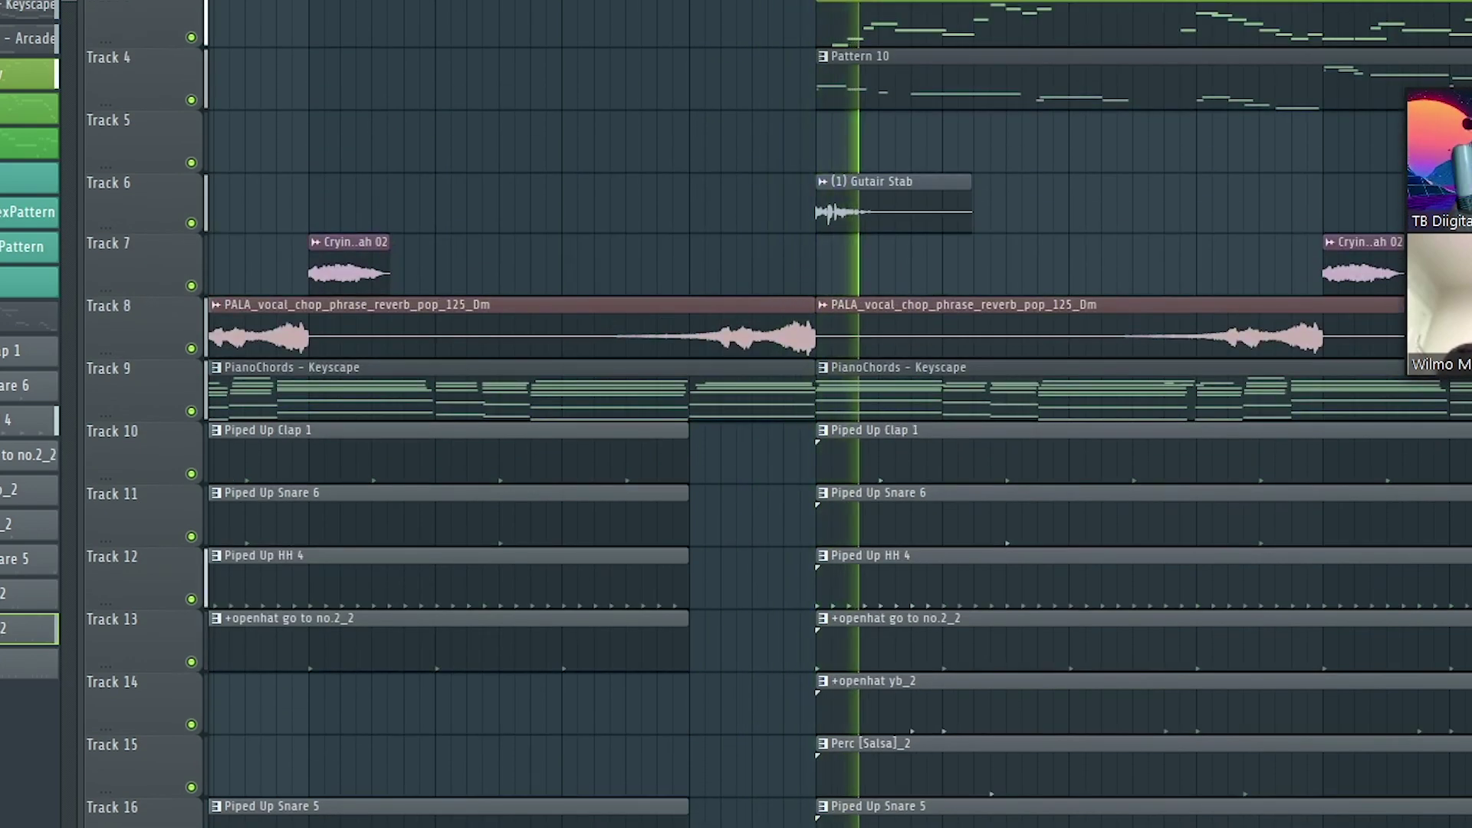
scroll(614, 72, "down", 3)
scroll(606, 230, "down", 2)
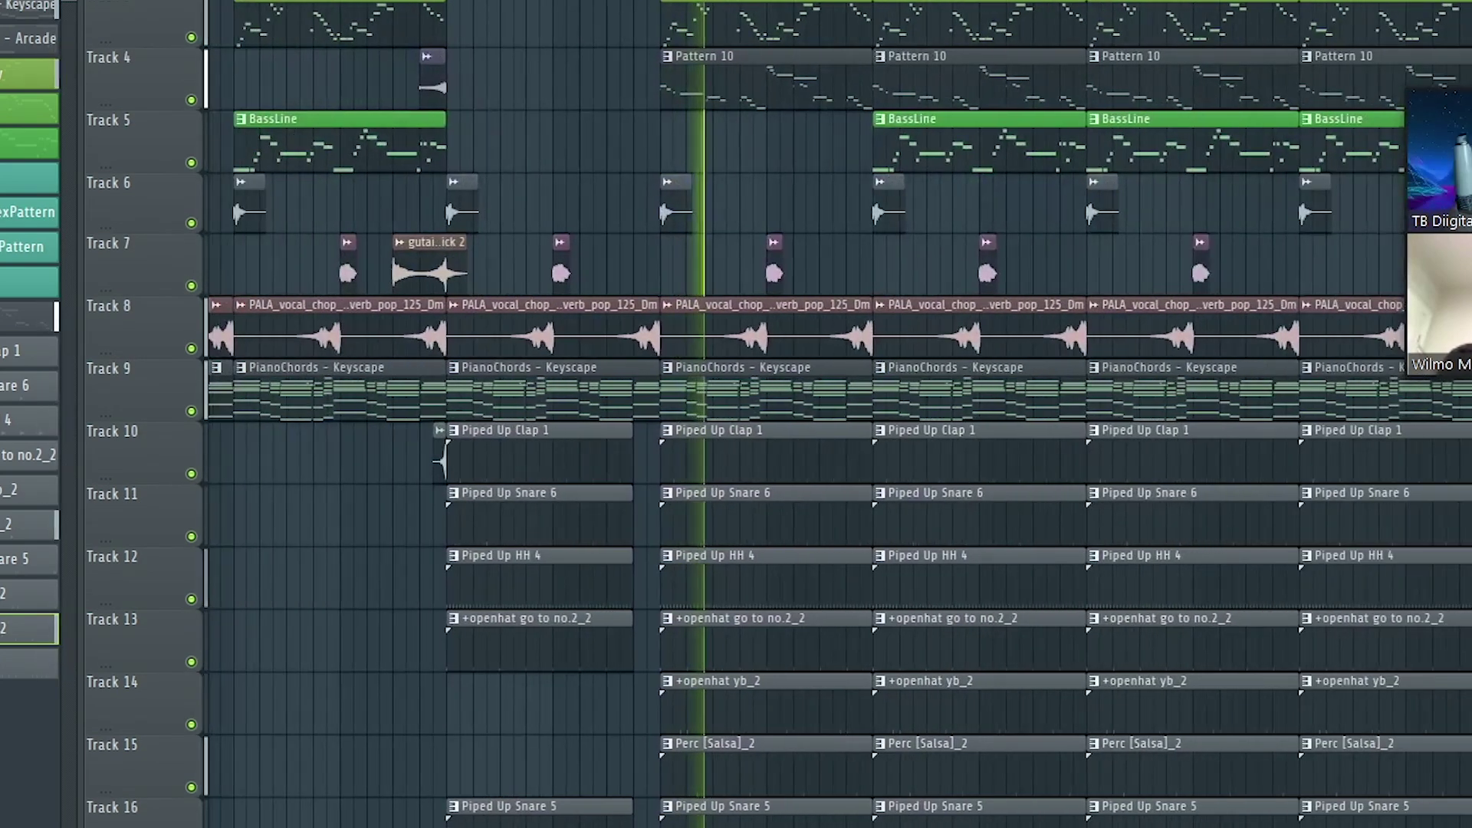
scroll(818, 227, "up", 2)
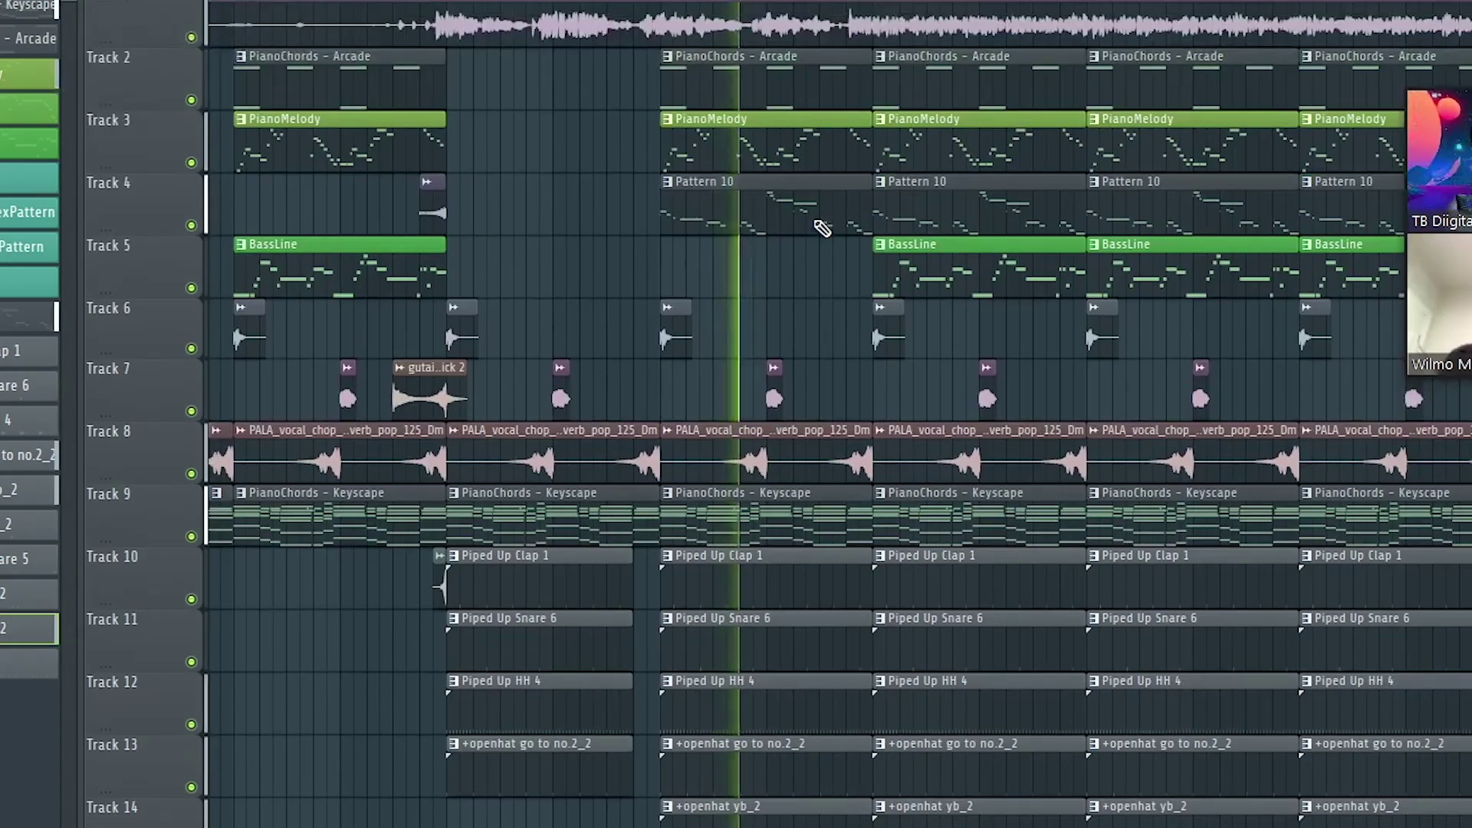
scroll(795, 47, "down", 2)
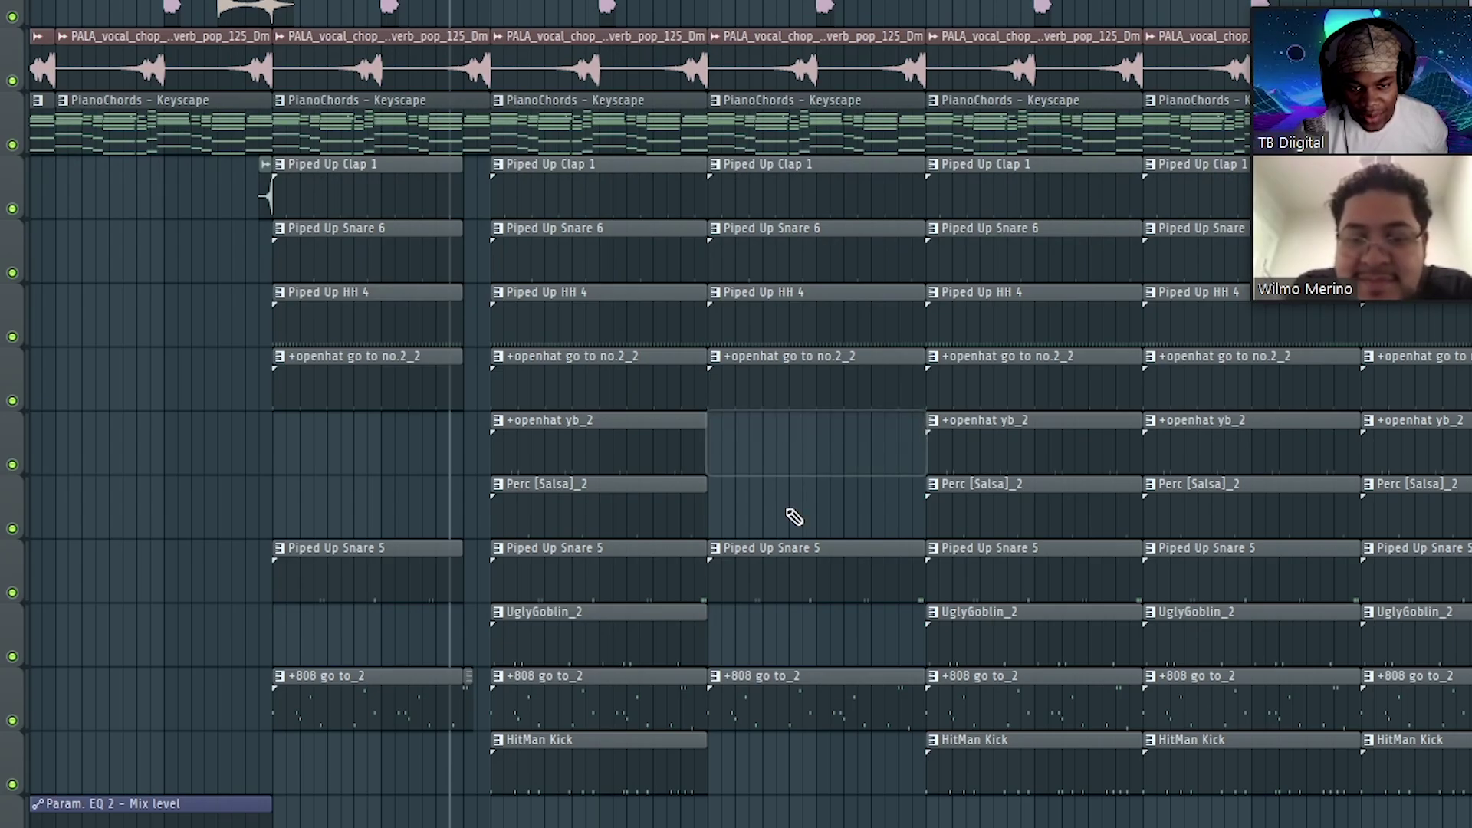
- Trim the first beat off the clap, snare, hi-hat, open hat and 808 clips starting at bar 33
mouse_move(852, 761)
left_mouse_down()
mouse_move(737, 220)
mouse_move(717, 214)
left_mouse_up()
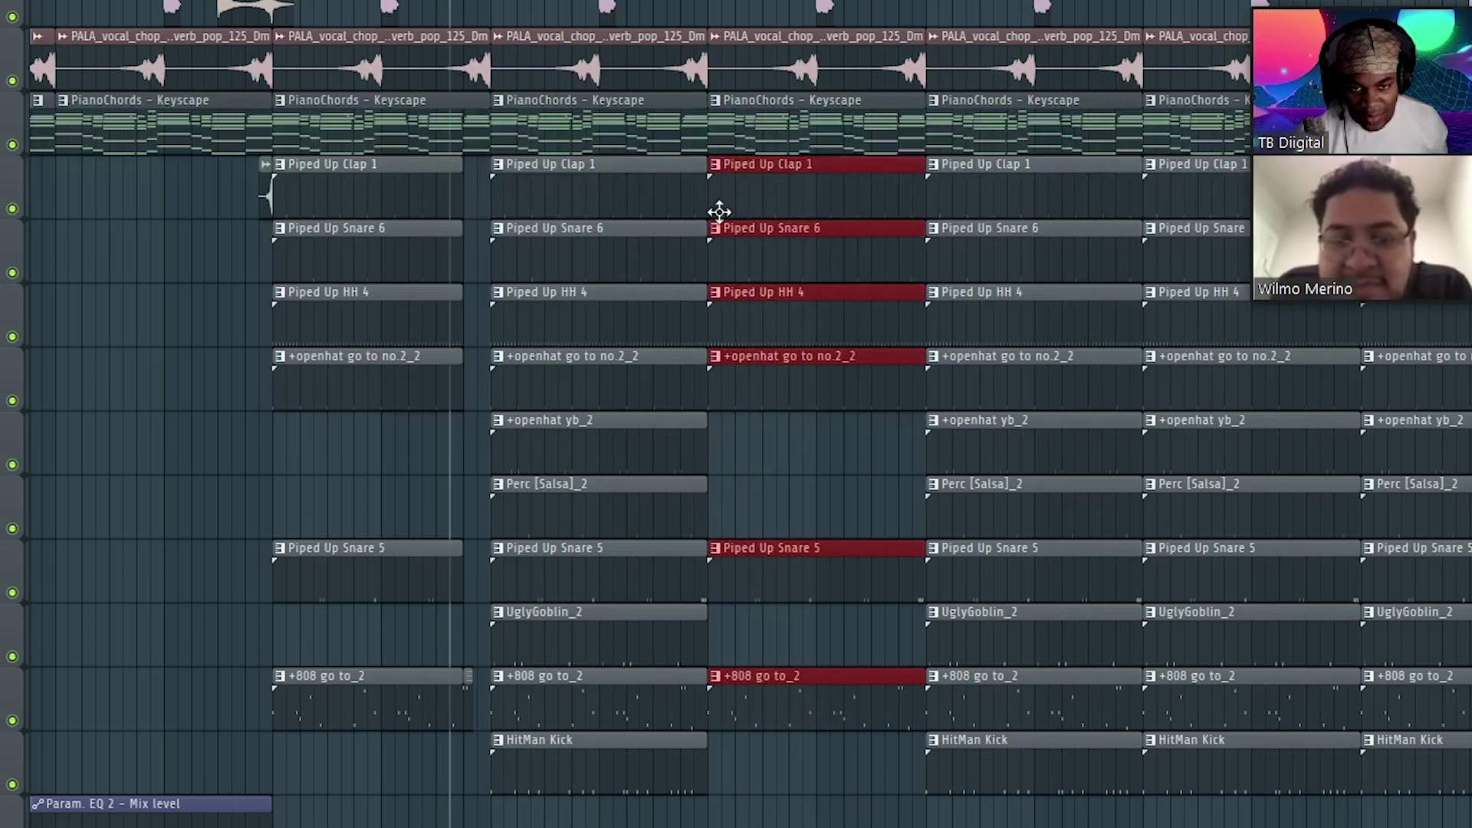
scroll(679, 199, "up", 5)
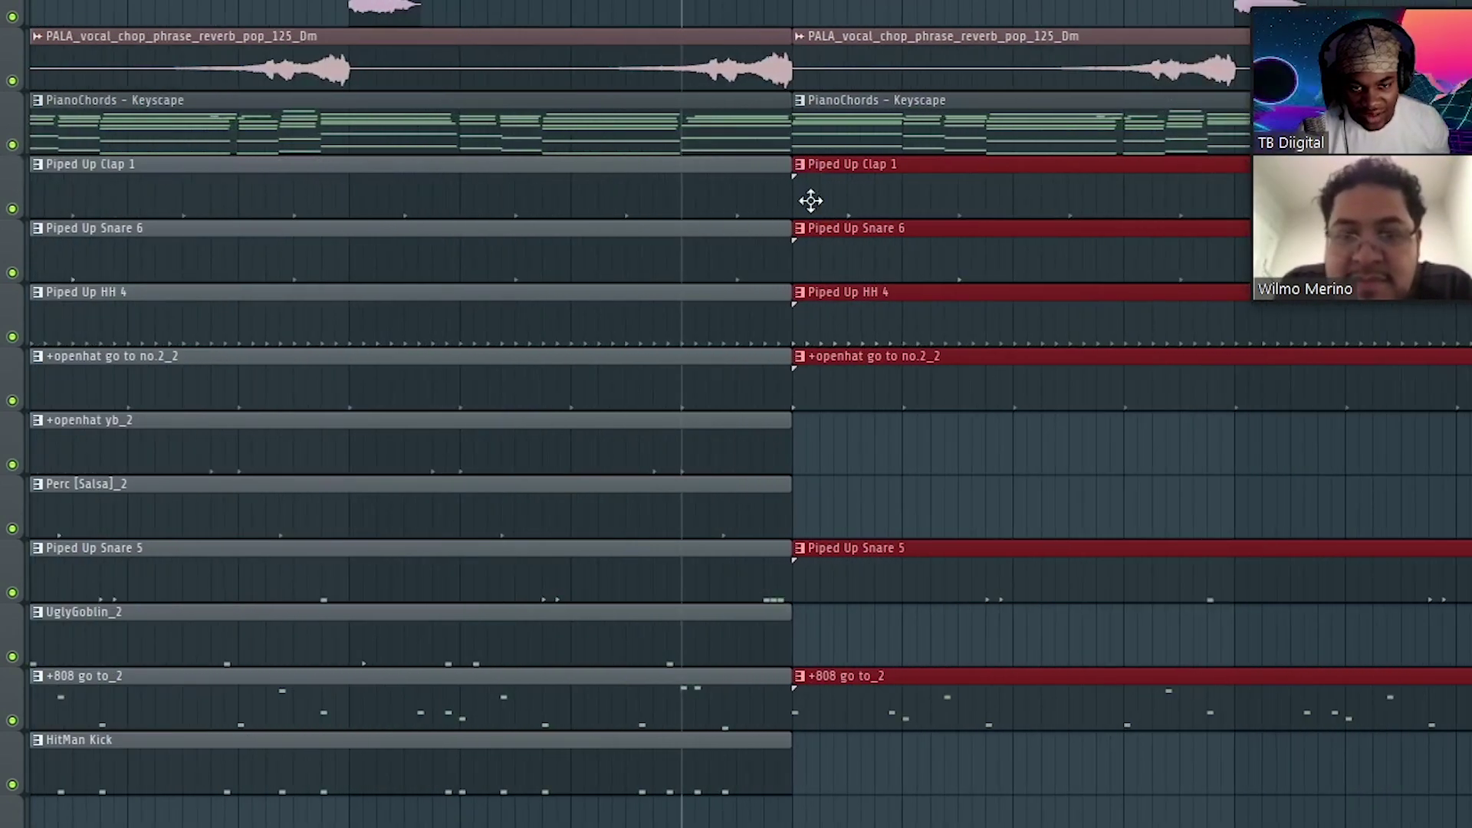
left_click_drag(798, 202, 825, 206)
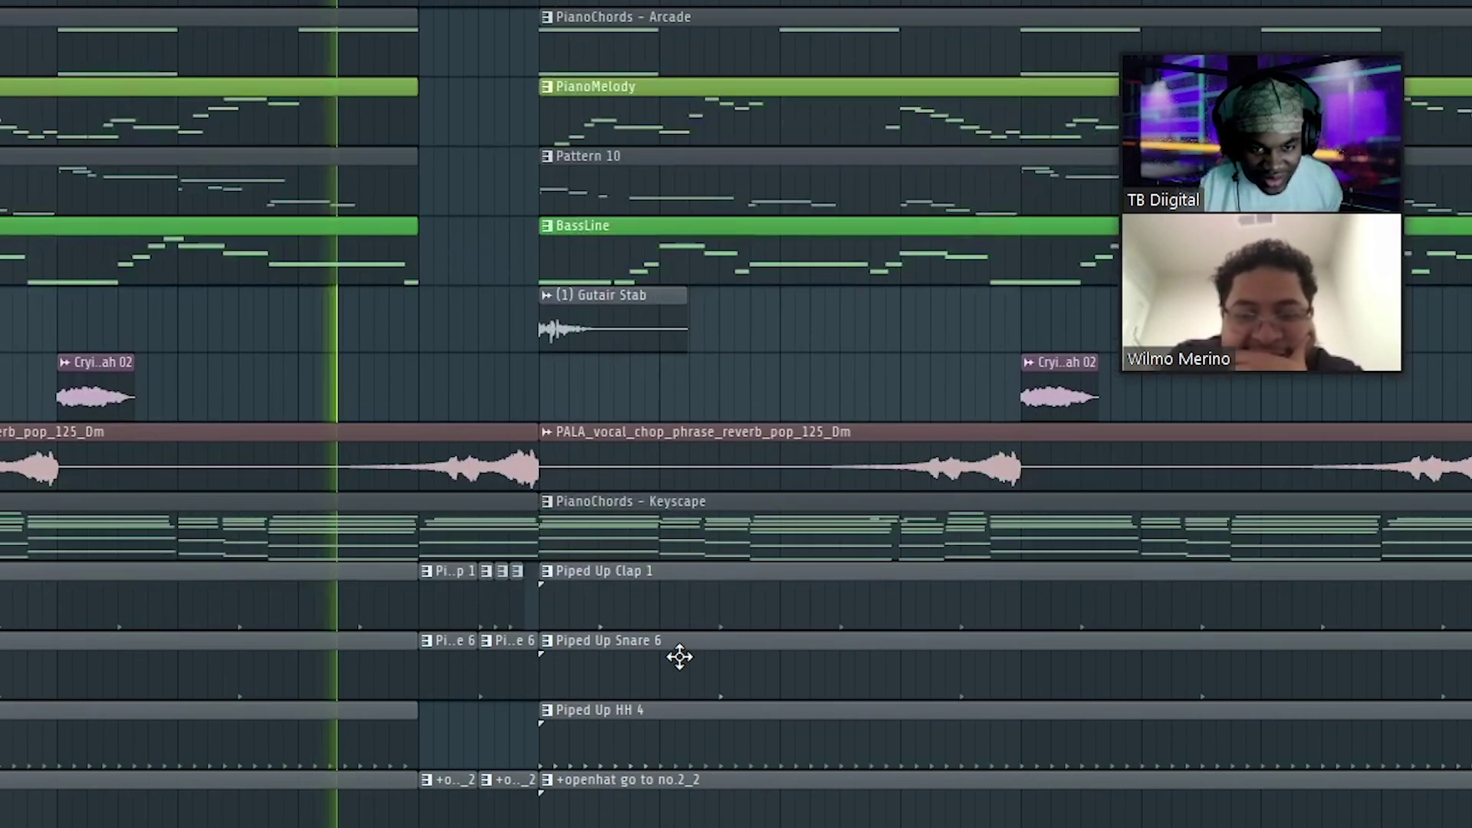
- Remove the BassLine and HitMan Kick clips from the section starting at bar 41
scroll(773, 566, "down", 9)
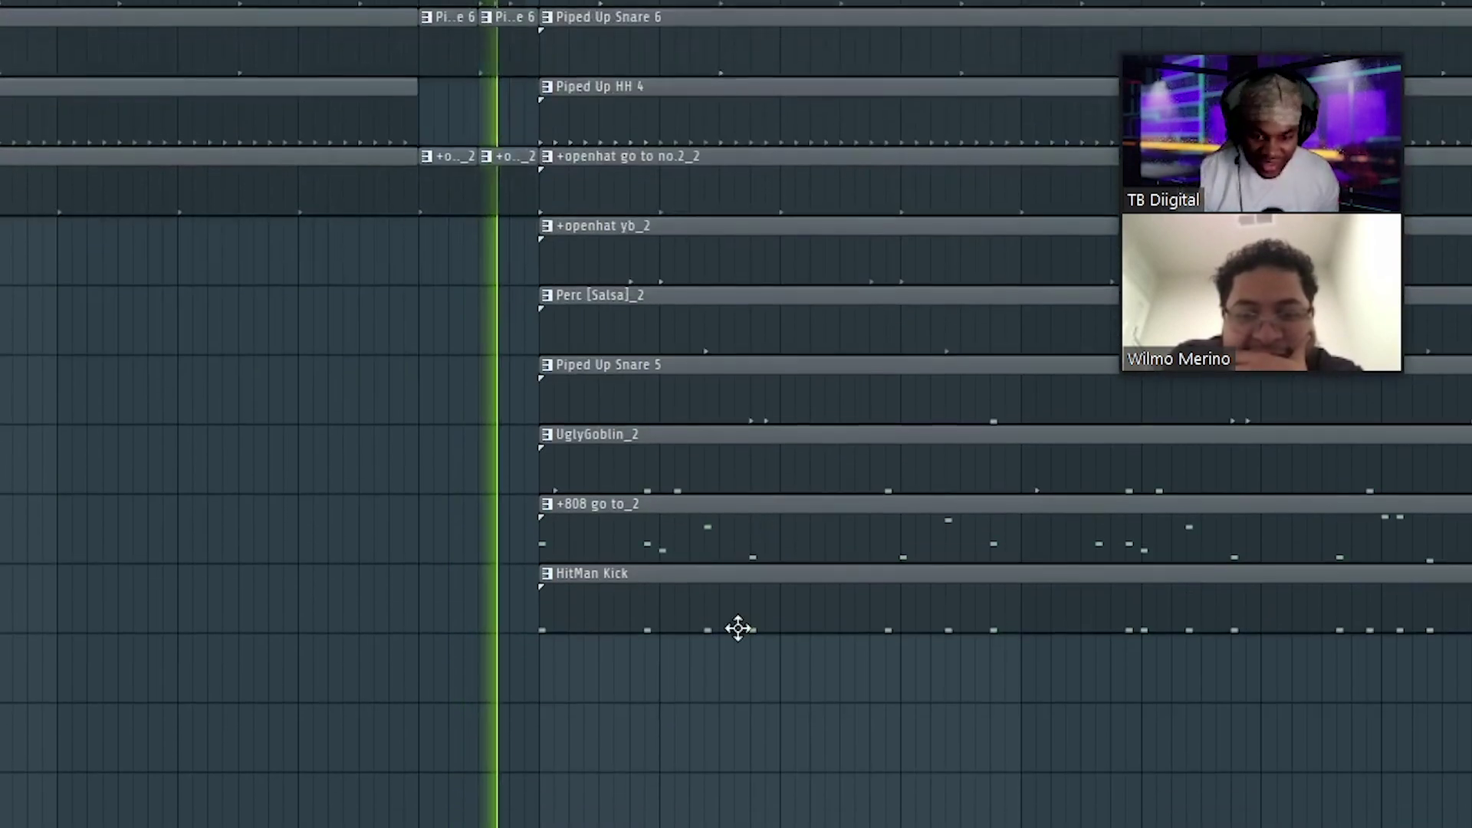
scroll(768, 295, "down", 6, "ctrl")
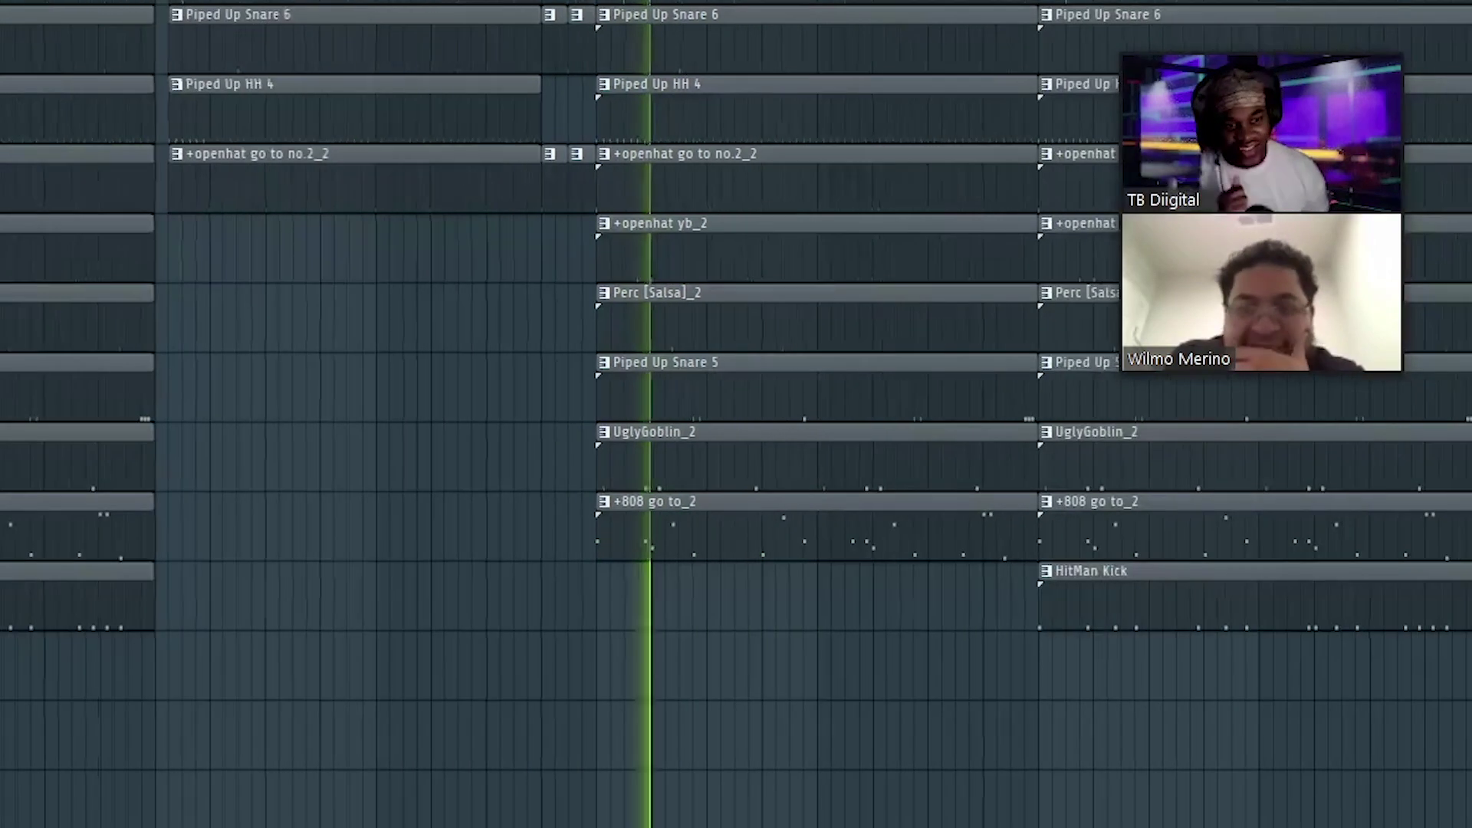
scroll(768, 295, "up", 10)
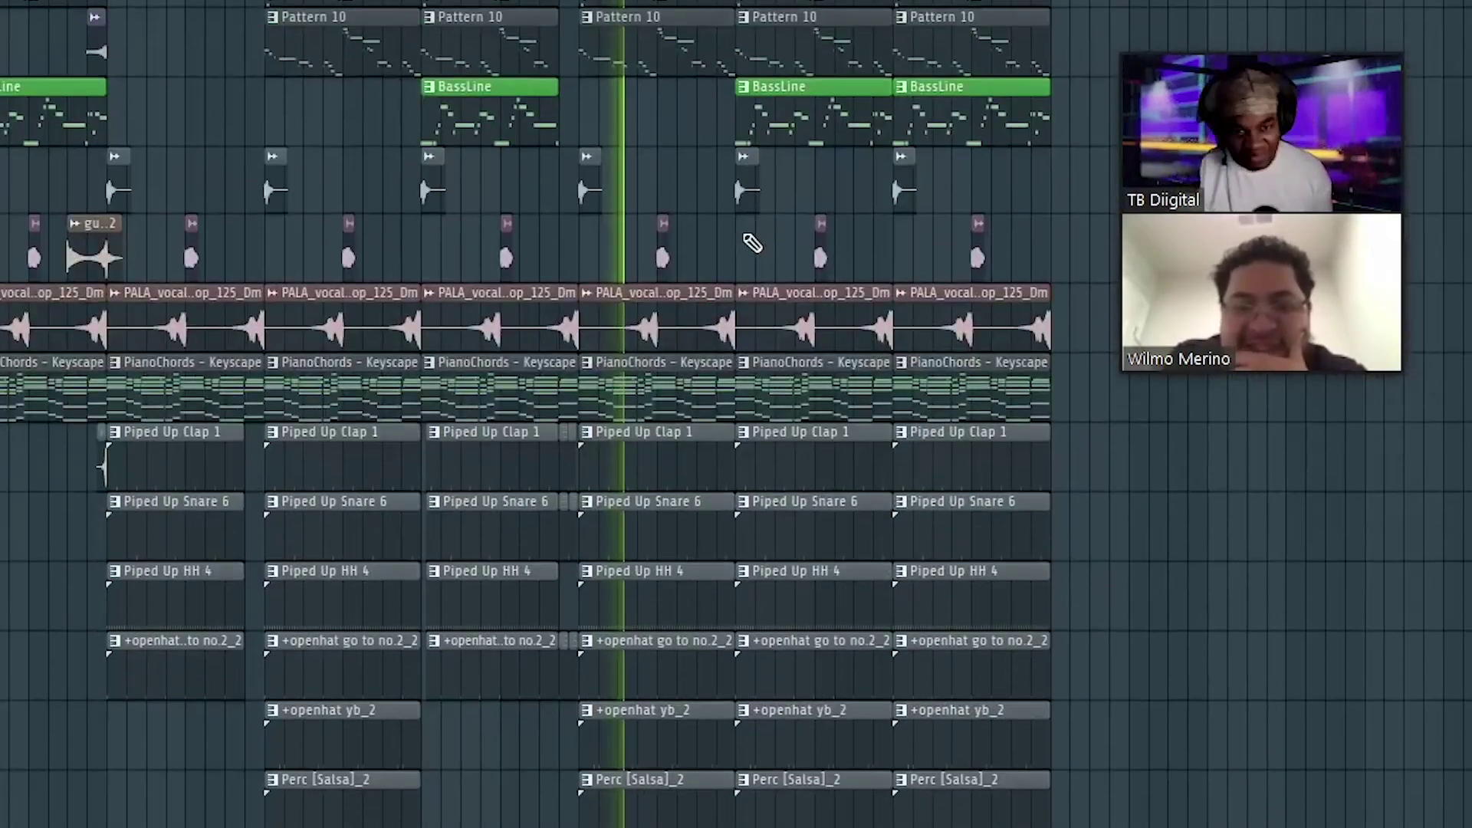
- Remove the Gutair Stab and Crying Wah clips from the bar 41 section, and the BassLine clip at bar 49
scroll(767, 295, "up", 3, "ctrl")
scroll(705, 414, "up", 2, "ctrl")
scroll(690, 414, "up", 1, "ctrl")
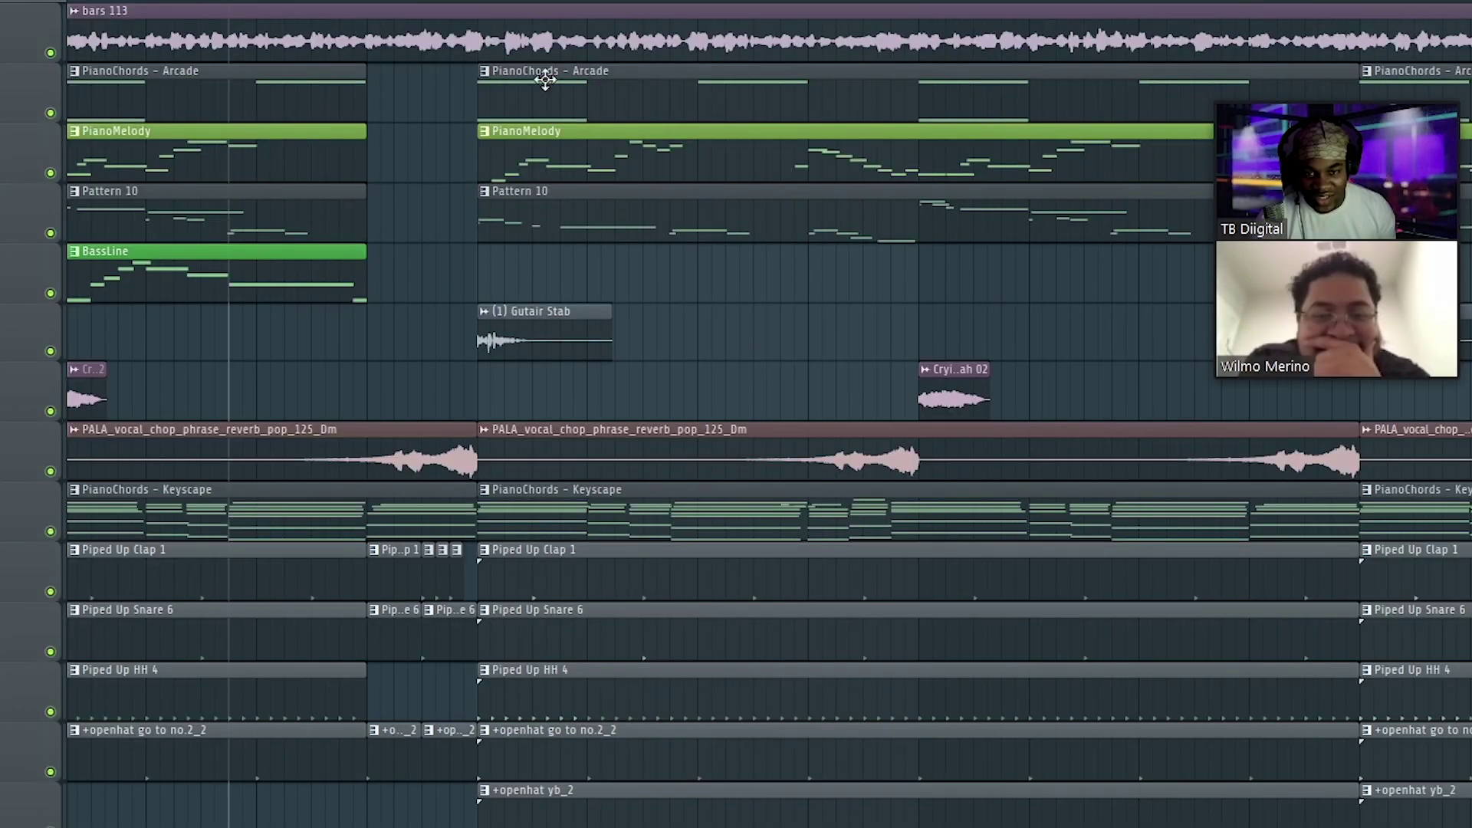
scroll(552, 7, "down", 3)
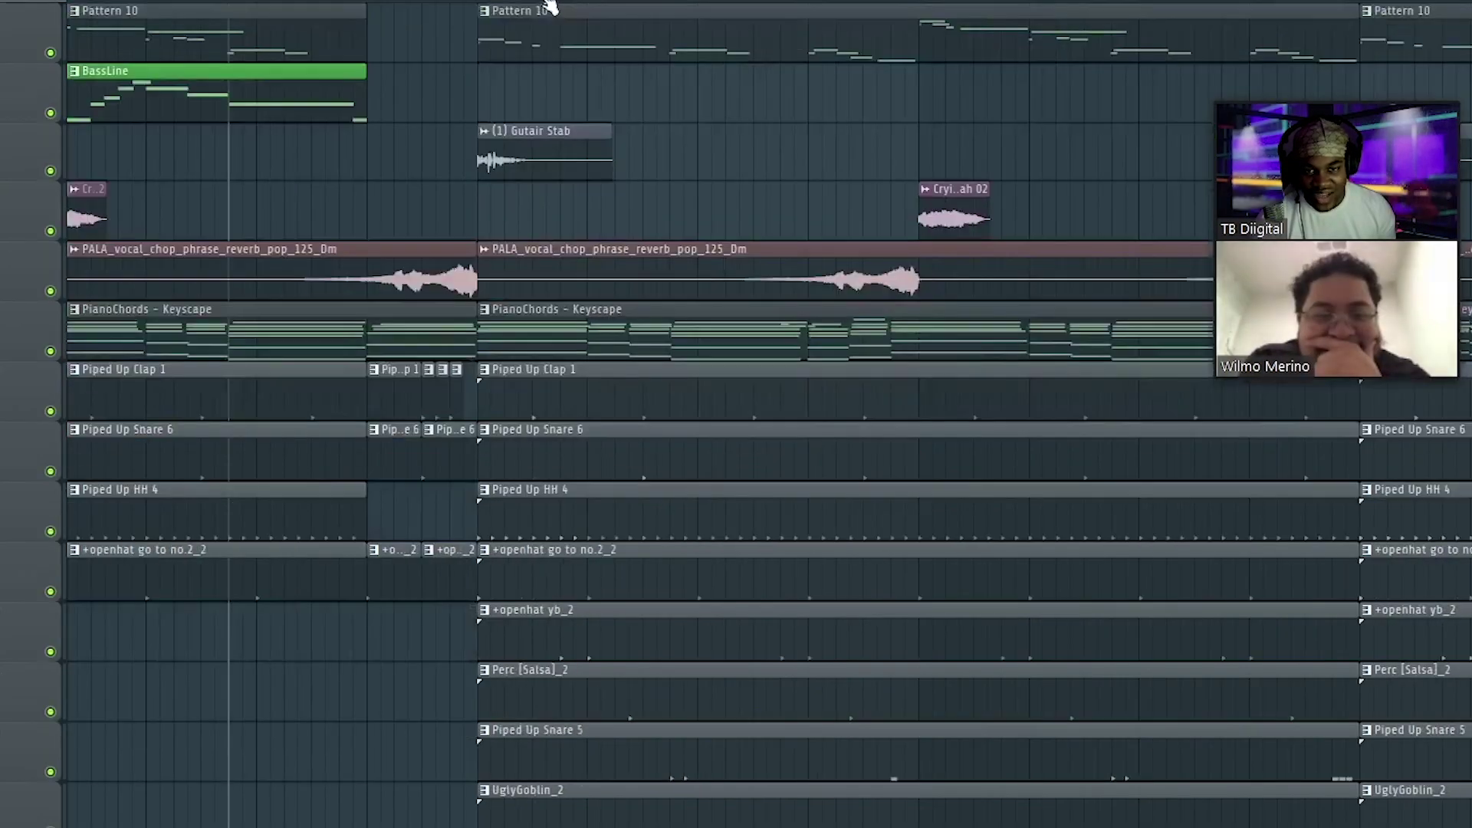
scroll(550, 7, "down", 3, "ctrl")
scroll(667, 230, "up", 3)
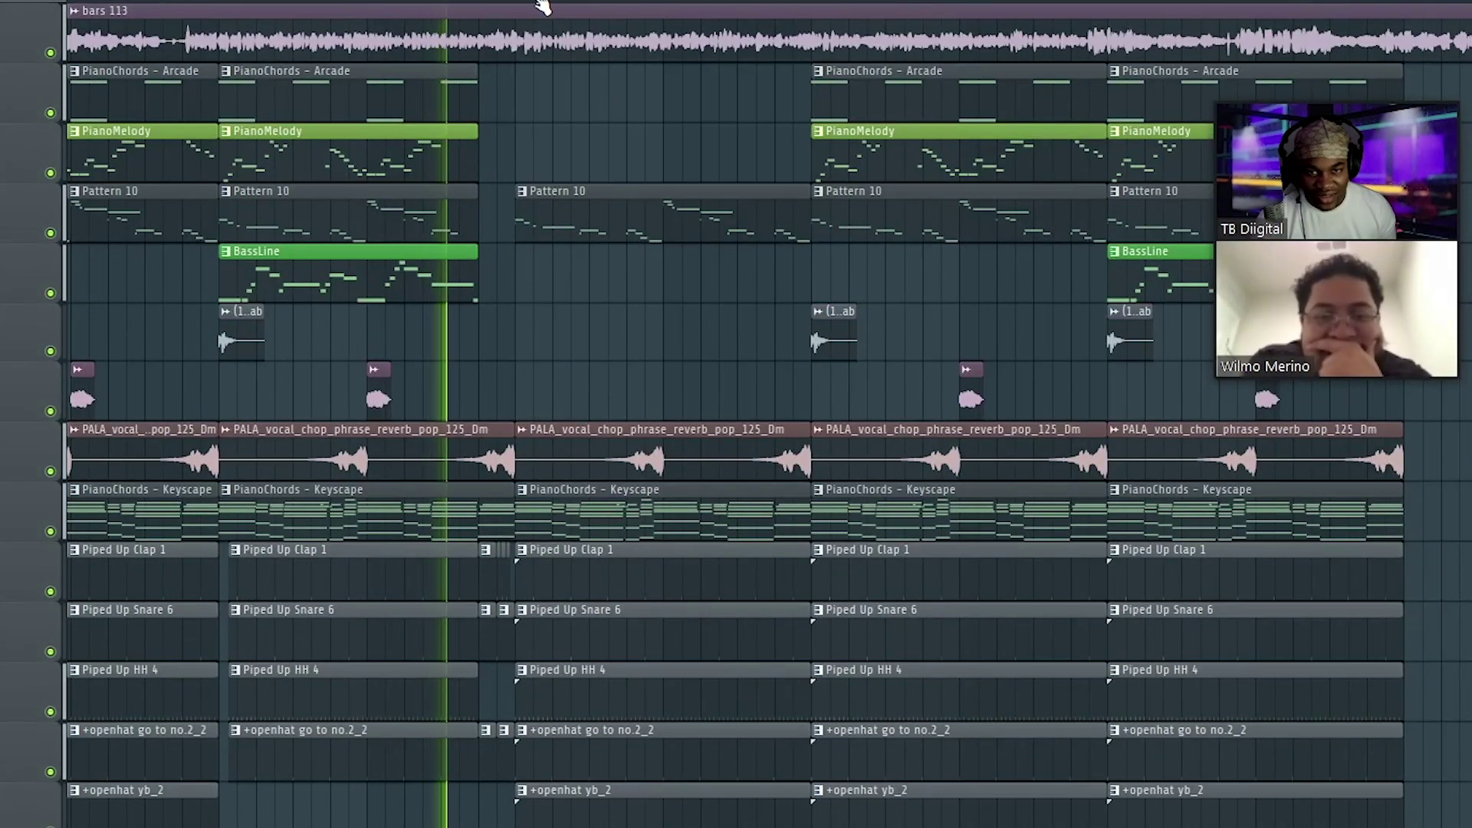
- Remove the BassLine clip at bar 57 and the Pattern 10 clip at bar 49
scroll(541, 6, "up", 1)
scroll(542, 6, "down", 3)
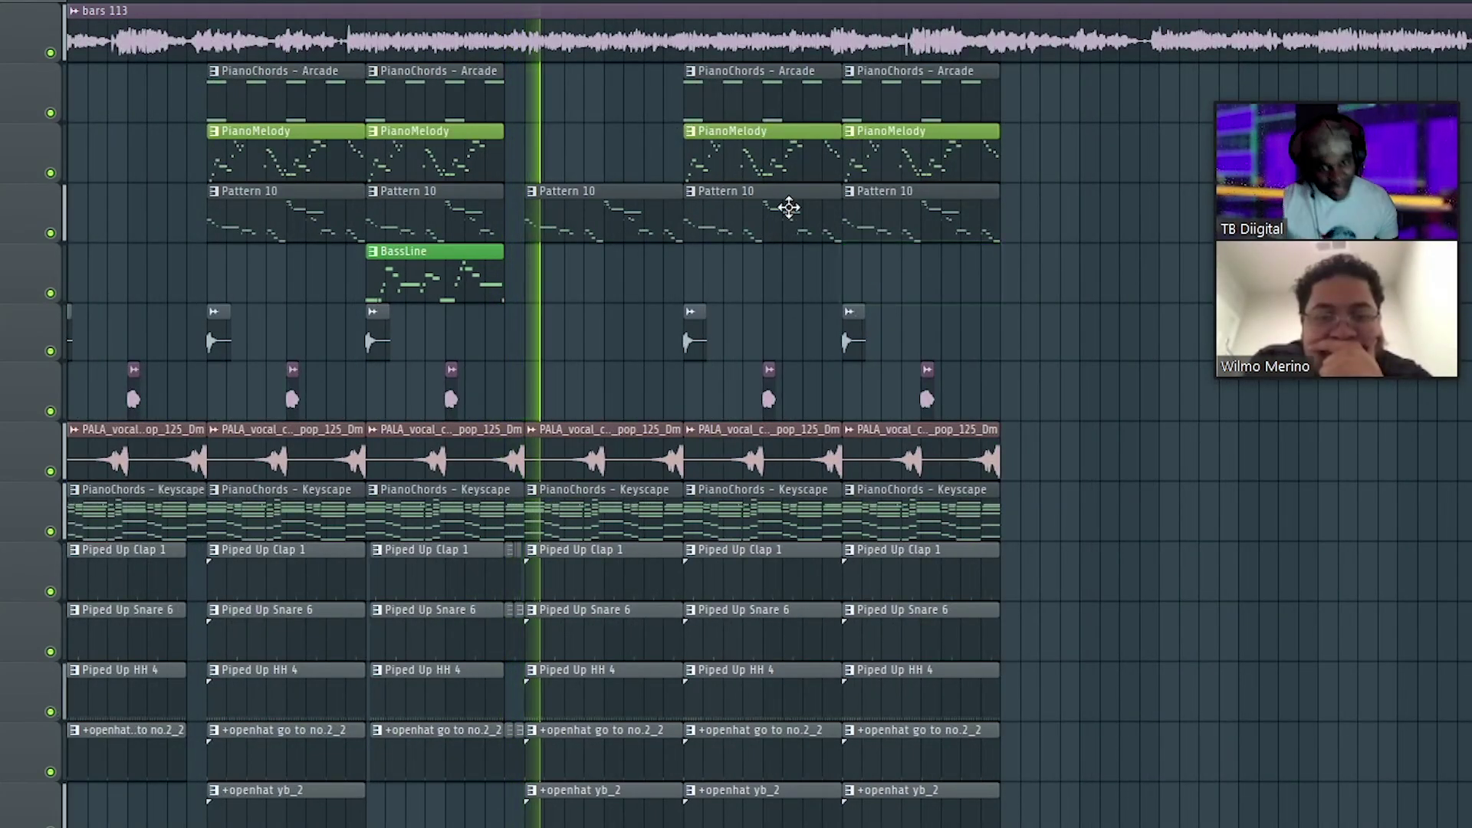
scroll(736, 285, "down", 4)
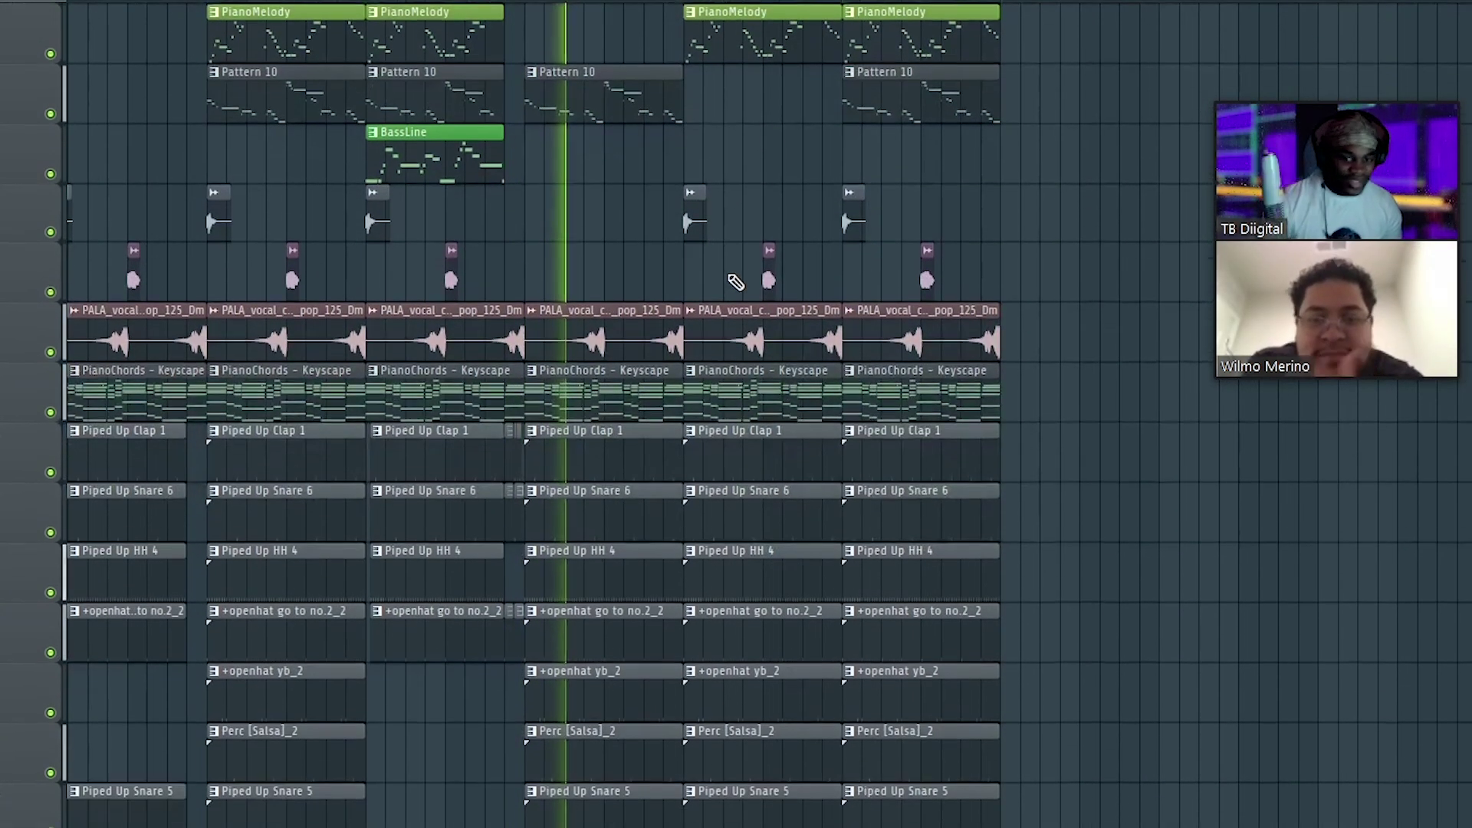
scroll(736, 285, "up", 3)
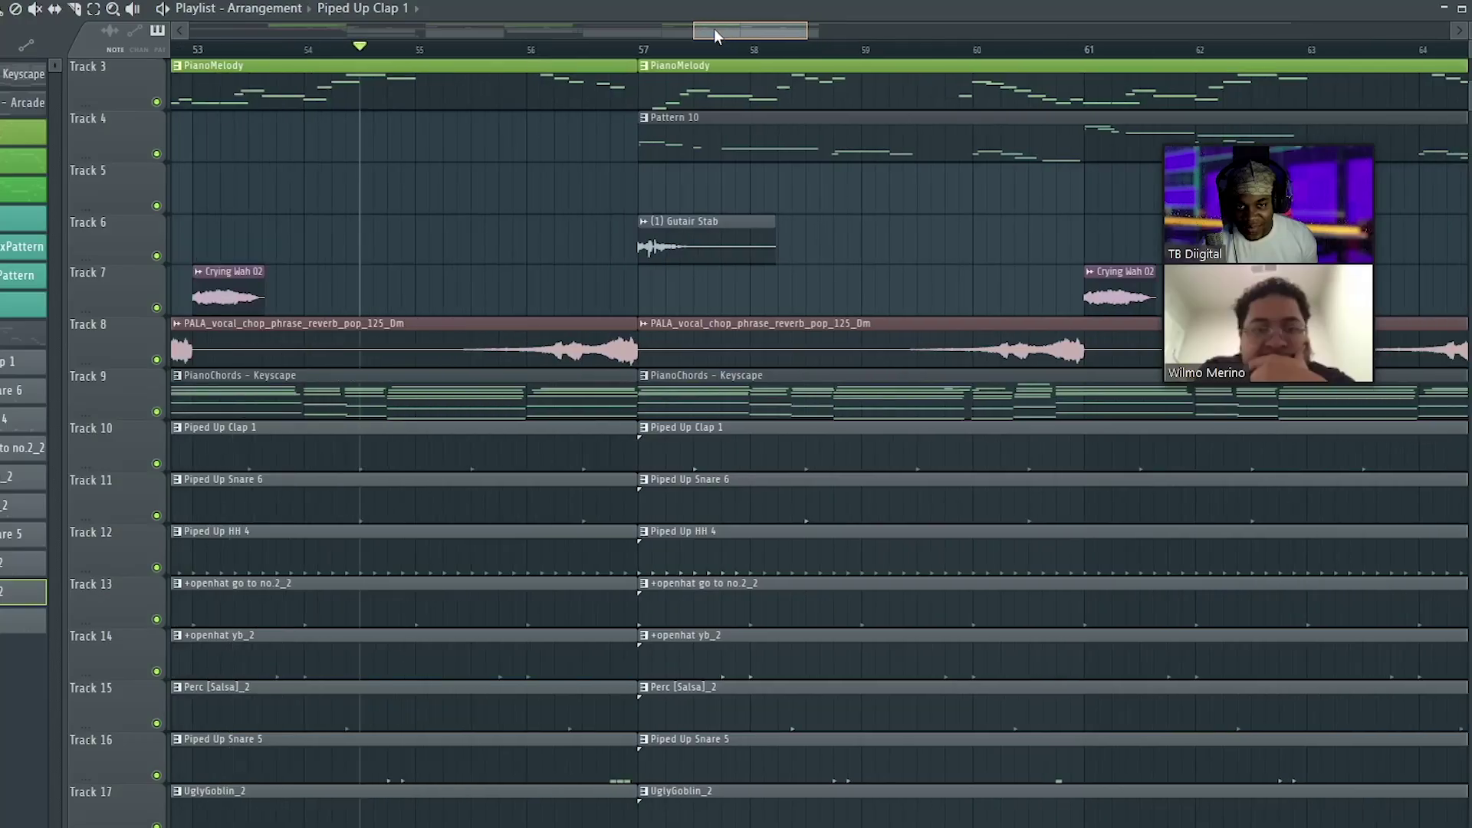
- Play back the section around bars 54 to 56, and slice the drum, percussion, 808 and kick clips at bar 53
left_click_drag(717, 33, 704, 34)
scroll(551, 49, "down", 1)
scroll(552, 48, "up", 3)
scroll(550, 49, "down", 3)
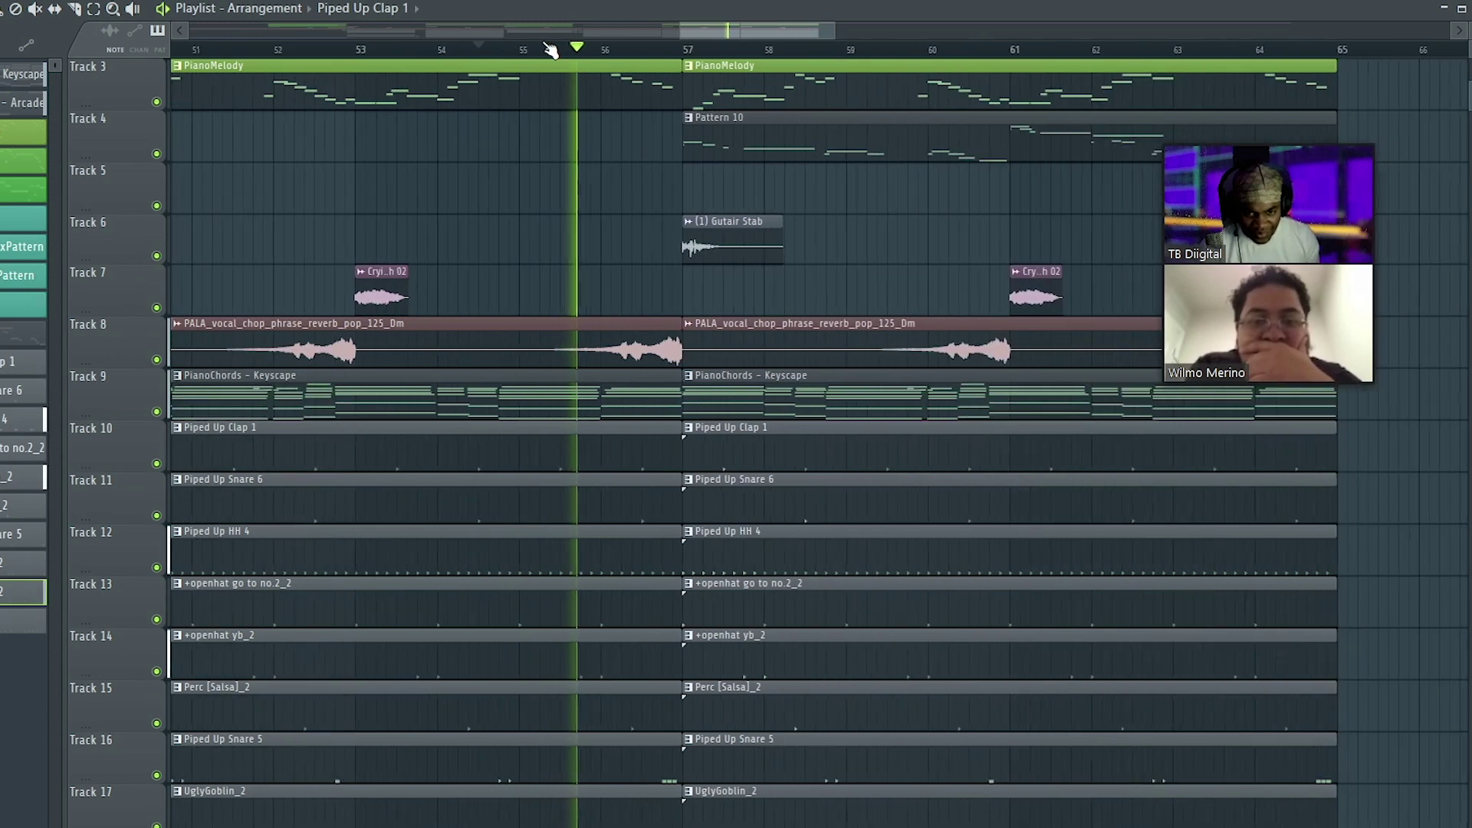
scroll(550, 49, "up", 4)
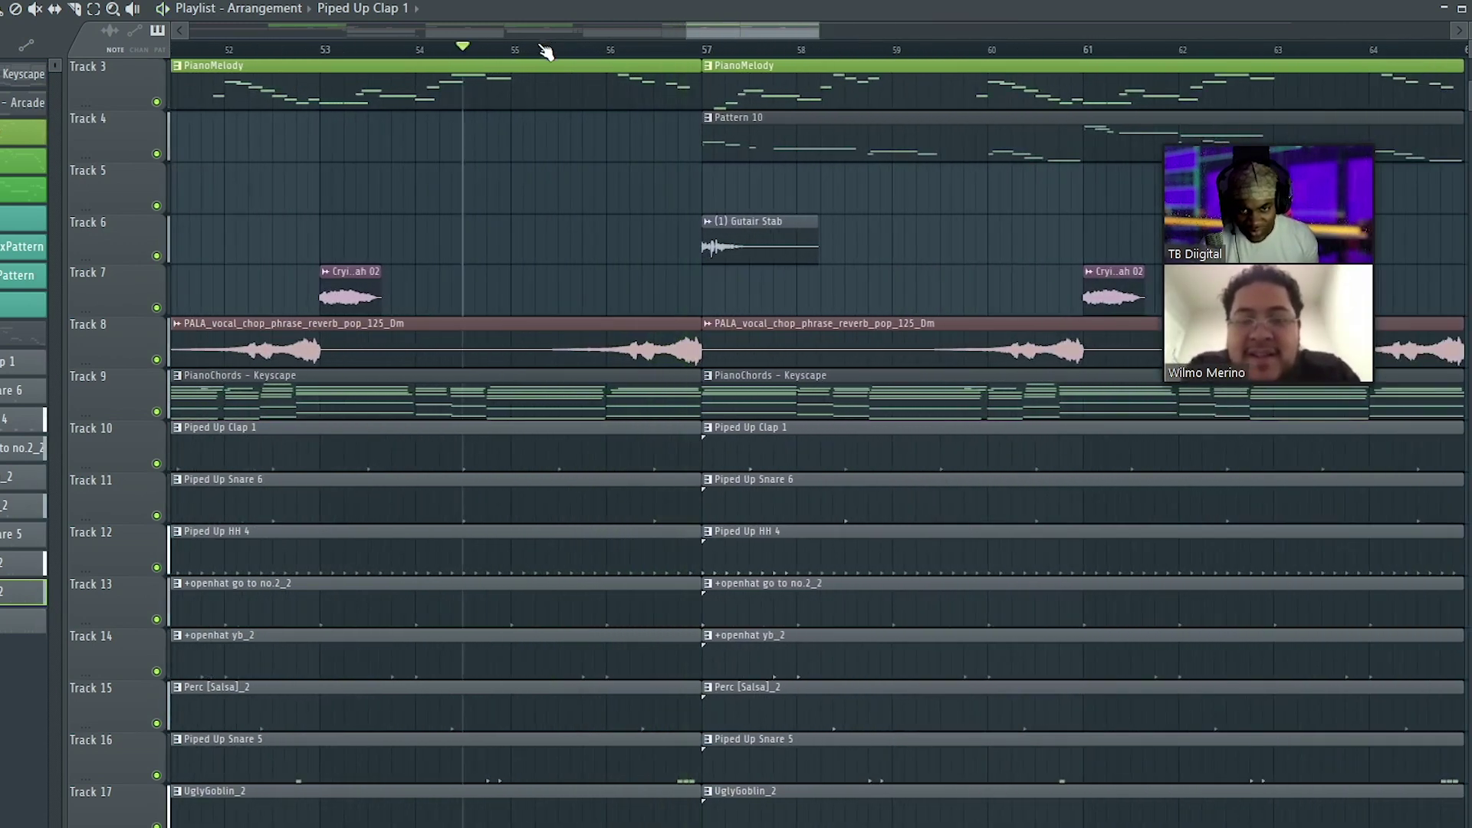
scroll(491, 49, "down", 1)
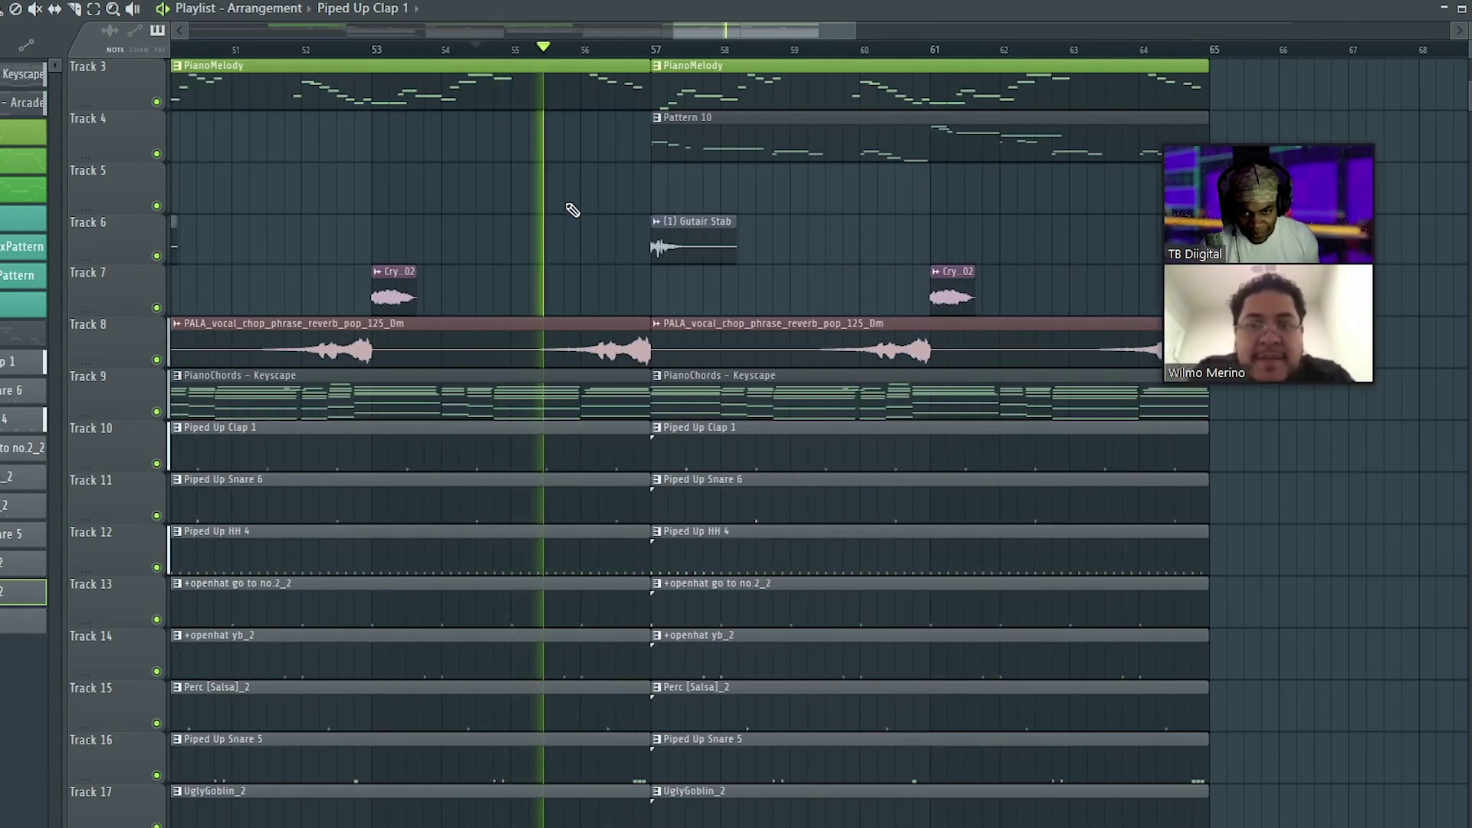
scroll(575, 345, "down", 3)
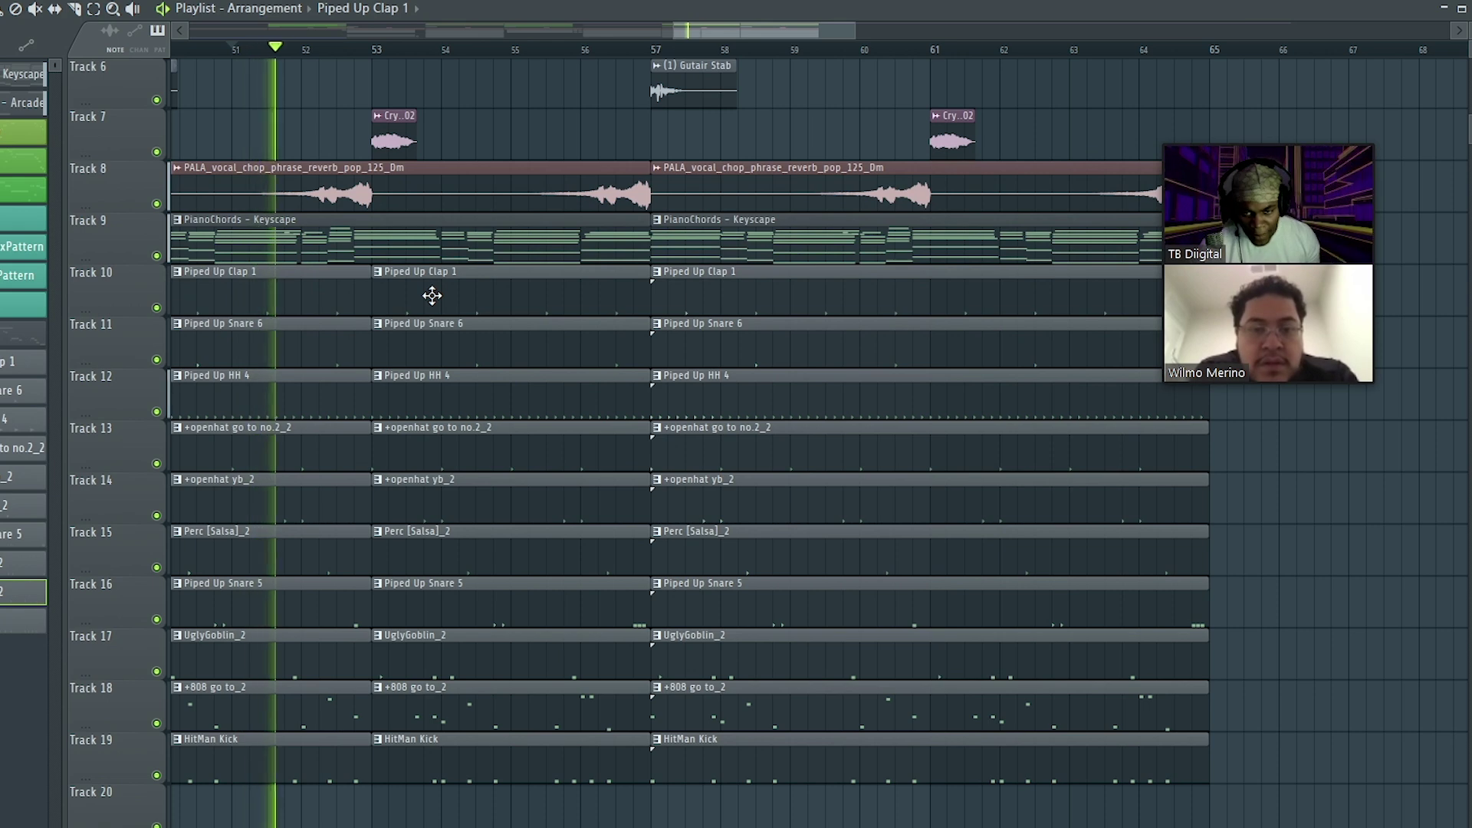
- Clear bars 55 and 56 of the drum and 808 clips except Piped Up HH 4, and trim the first beat off the clips at bar 53
scroll(432, 295, "up", 2)
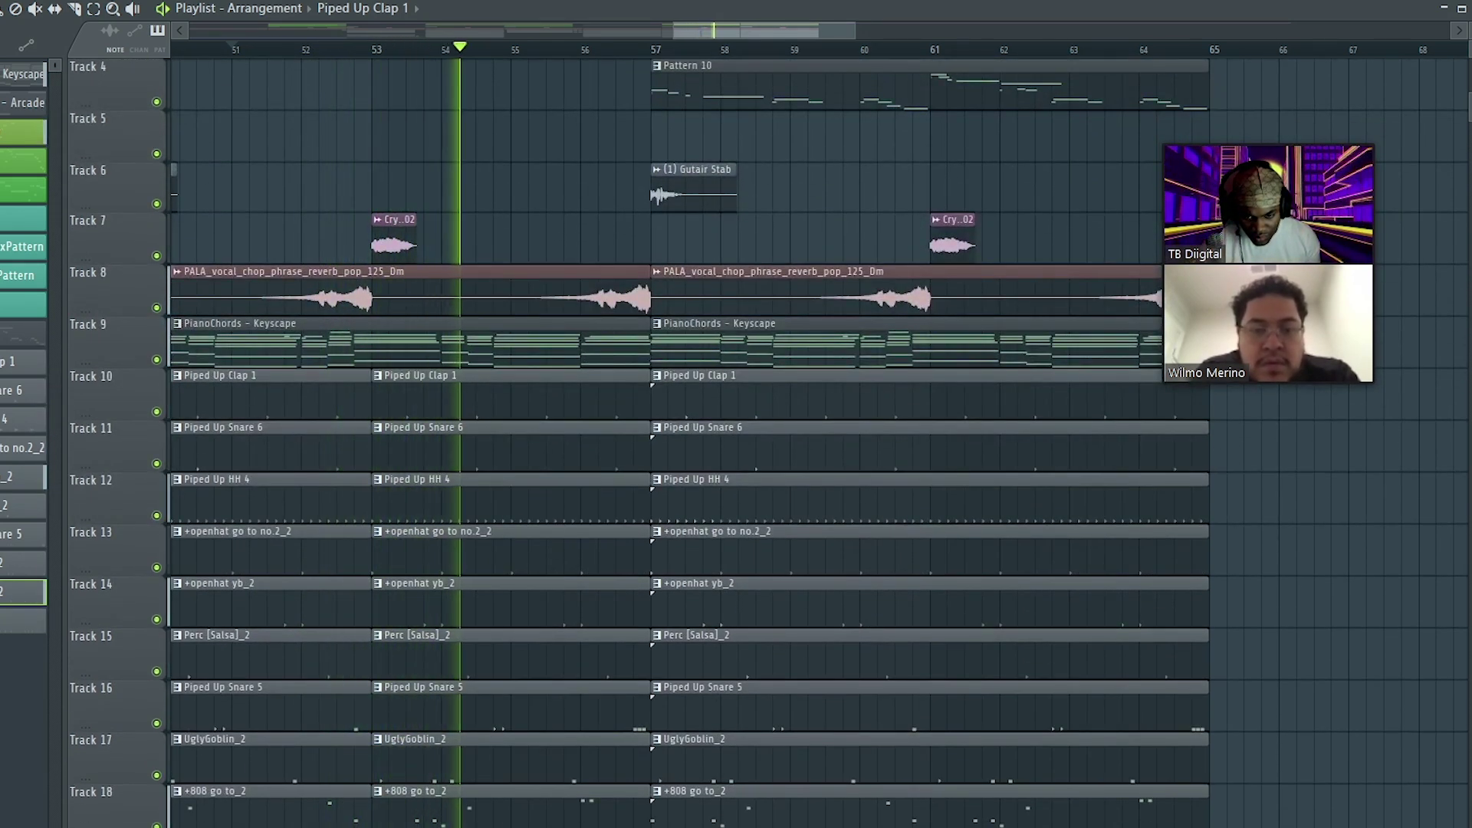
left_click_drag(520, 427, 595, 823)
left_click(533, 491)
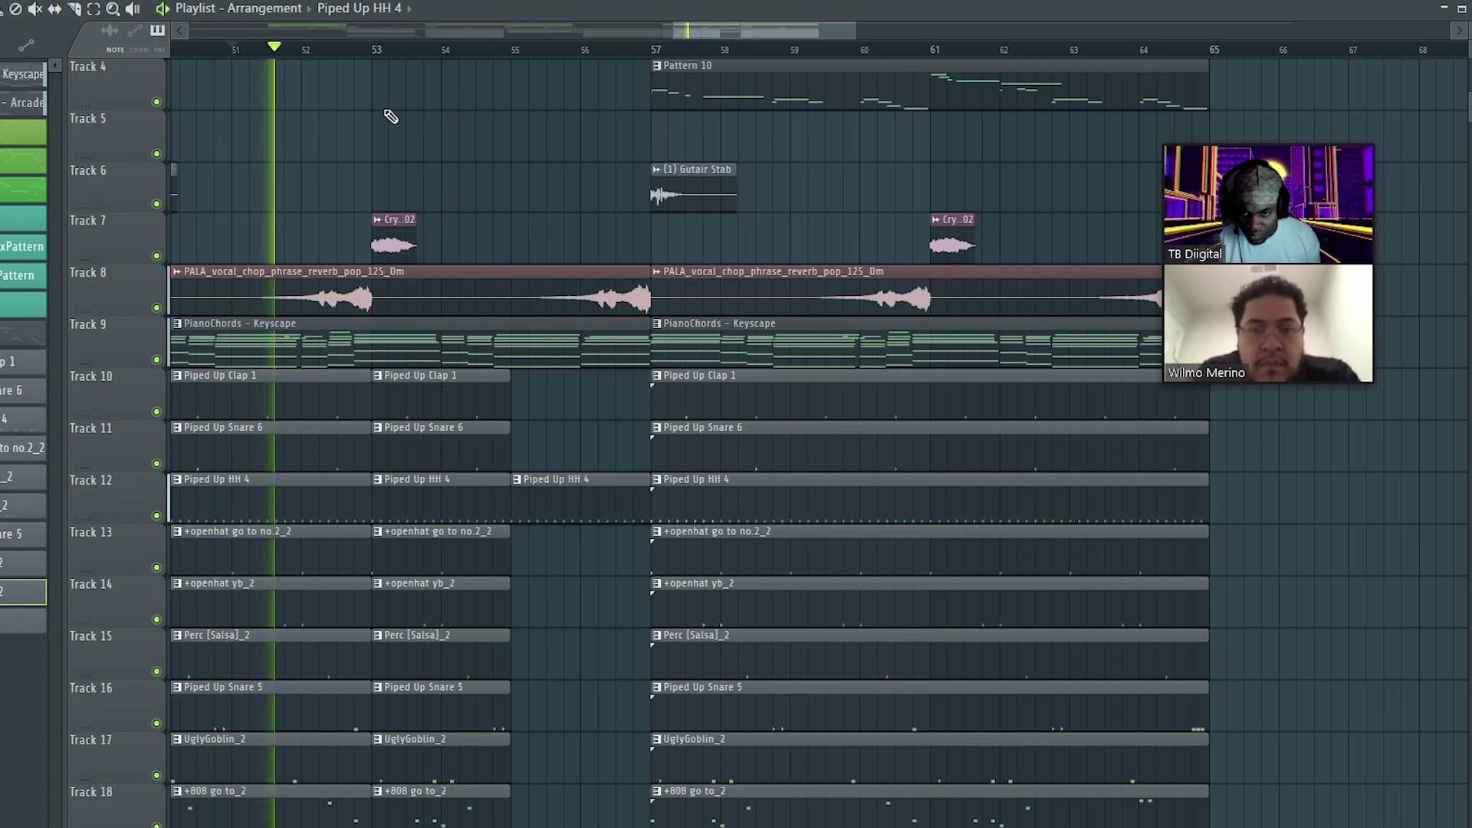
left_click_drag(460, 820, 401, 400)
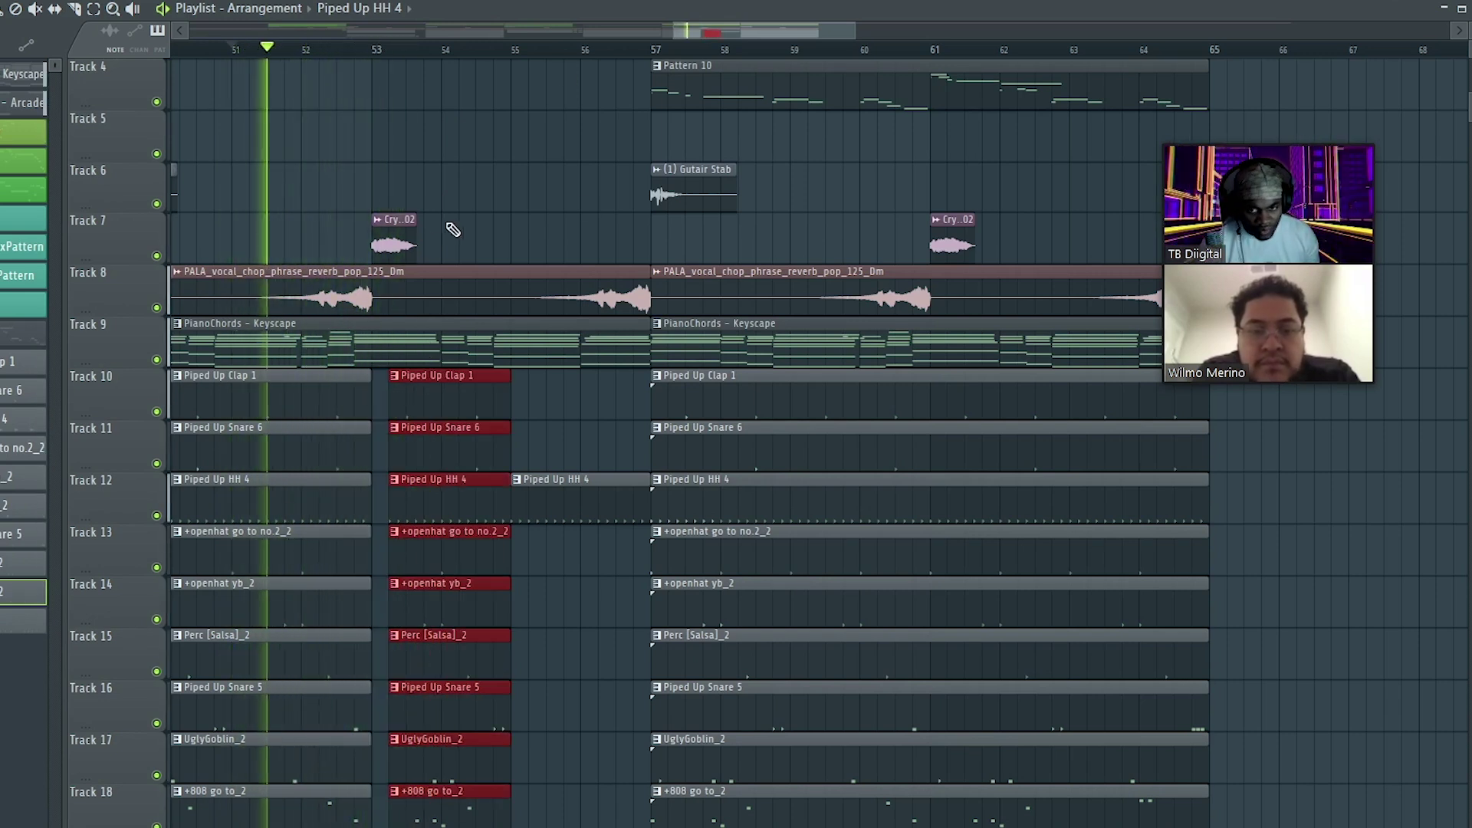
- Remove the Piped Up HH 4 clips at bars 53 and 55, and place gutair lick 2, transition and Swoosh clips leading into bar 57
left_click_drag(752, 26, 710, 36)
right_click(683, 509)
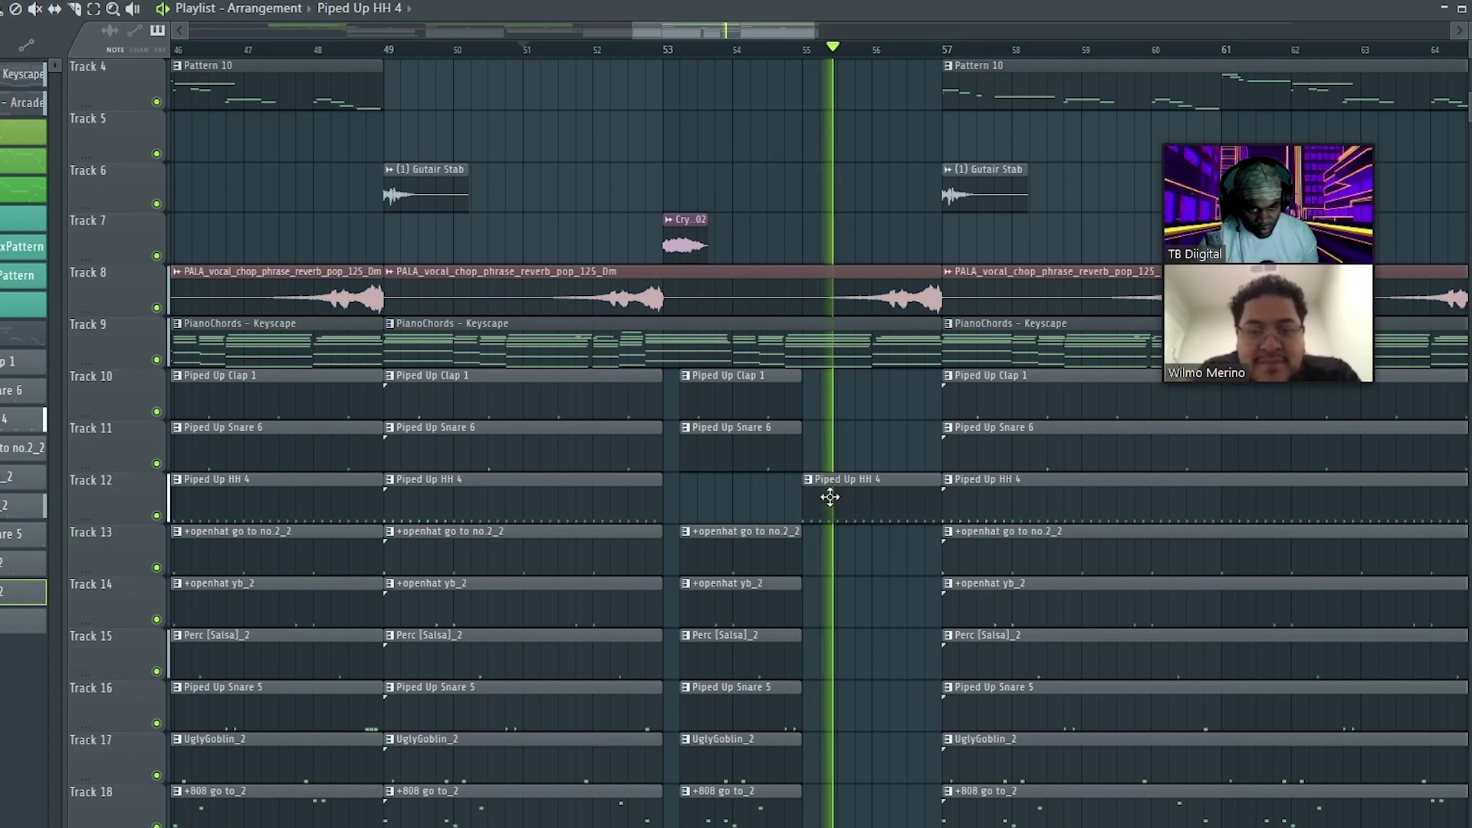
scroll(780, 61, "down", 8)
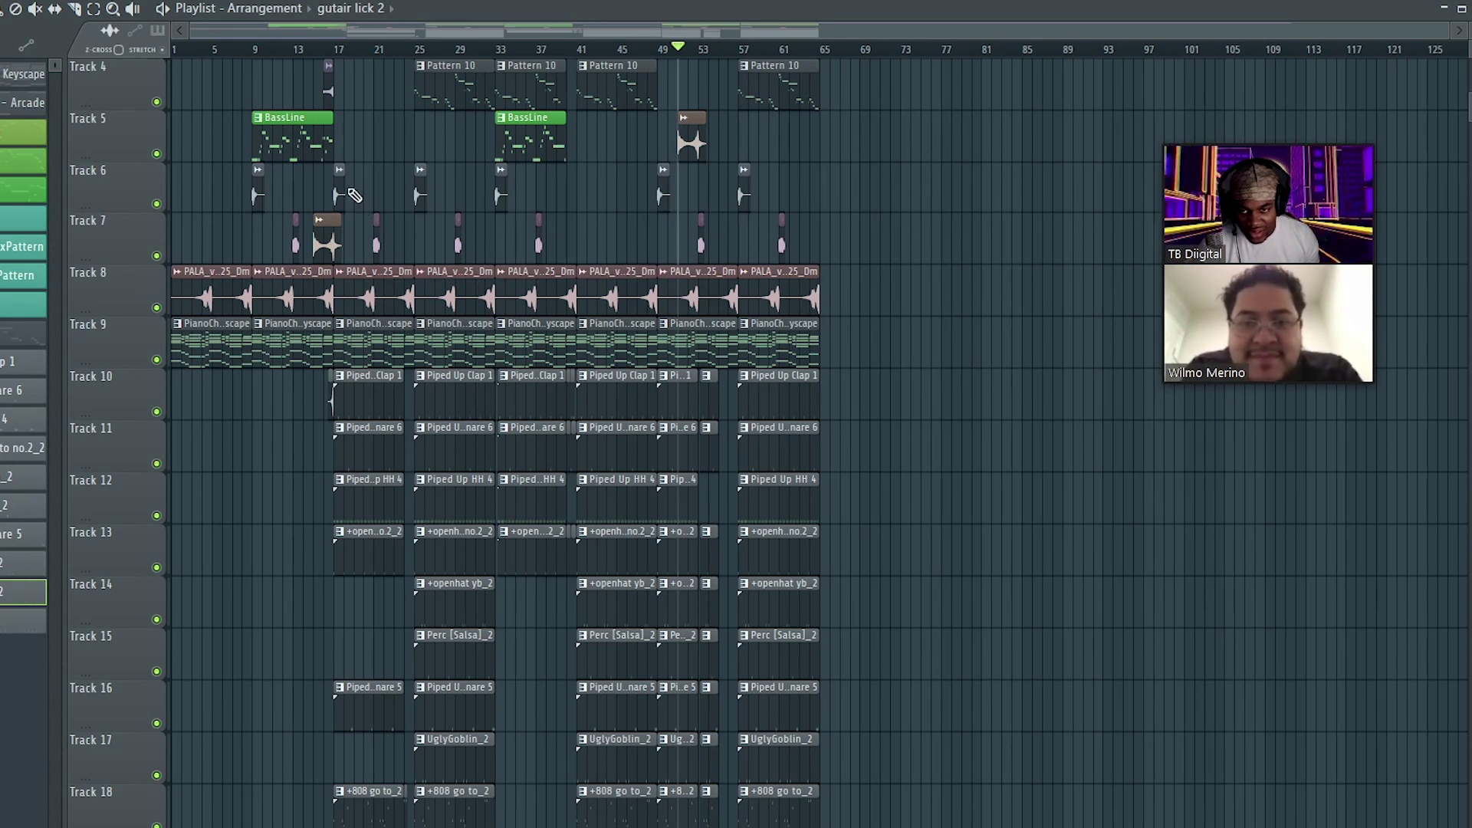
scroll(358, 236, "up", 1)
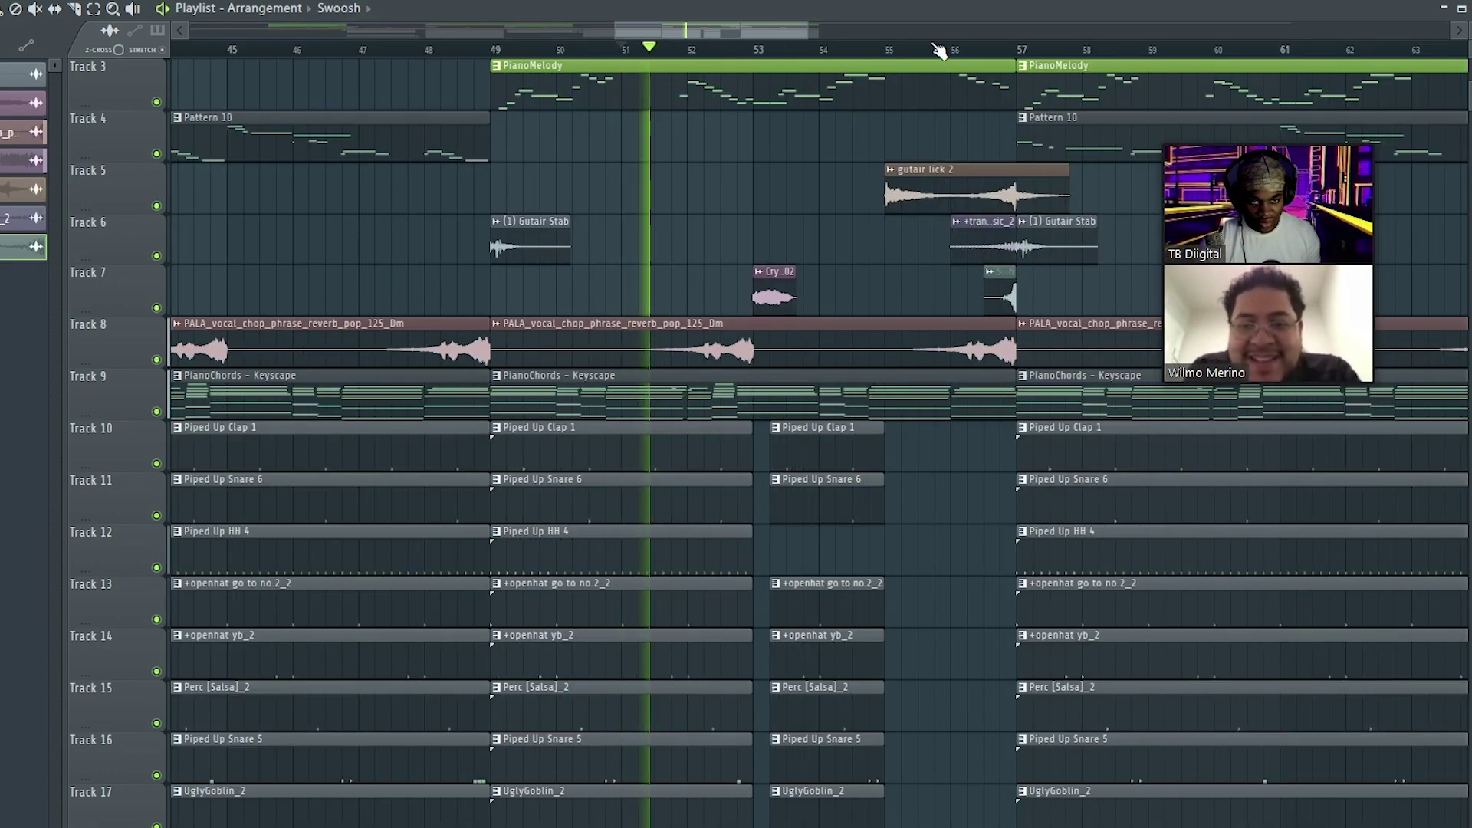
- Duplicate all the instrument and drum clips of the bar 57 section and delete the copied gutair lick 2 clip
scroll(941, 51, "down", 4)
scroll(981, 64, "up", 2)
scroll(981, 153, "up", 3)
scroll(920, 345, "down", 8)
left_click_drag(1049, 696, 770, 148)
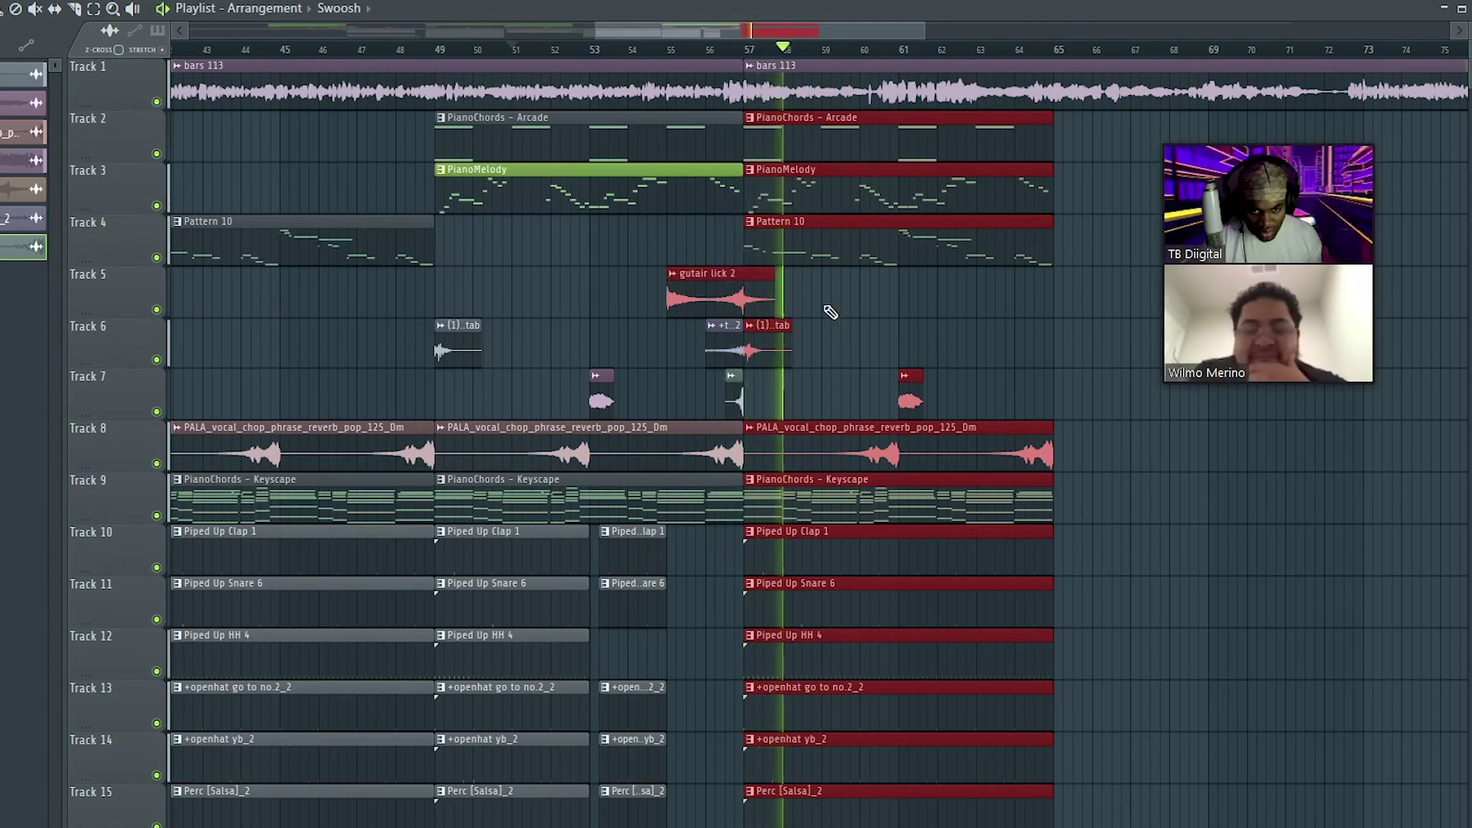
key("ctrl+b")
key("ctrl+d")
right_click(1009, 304)
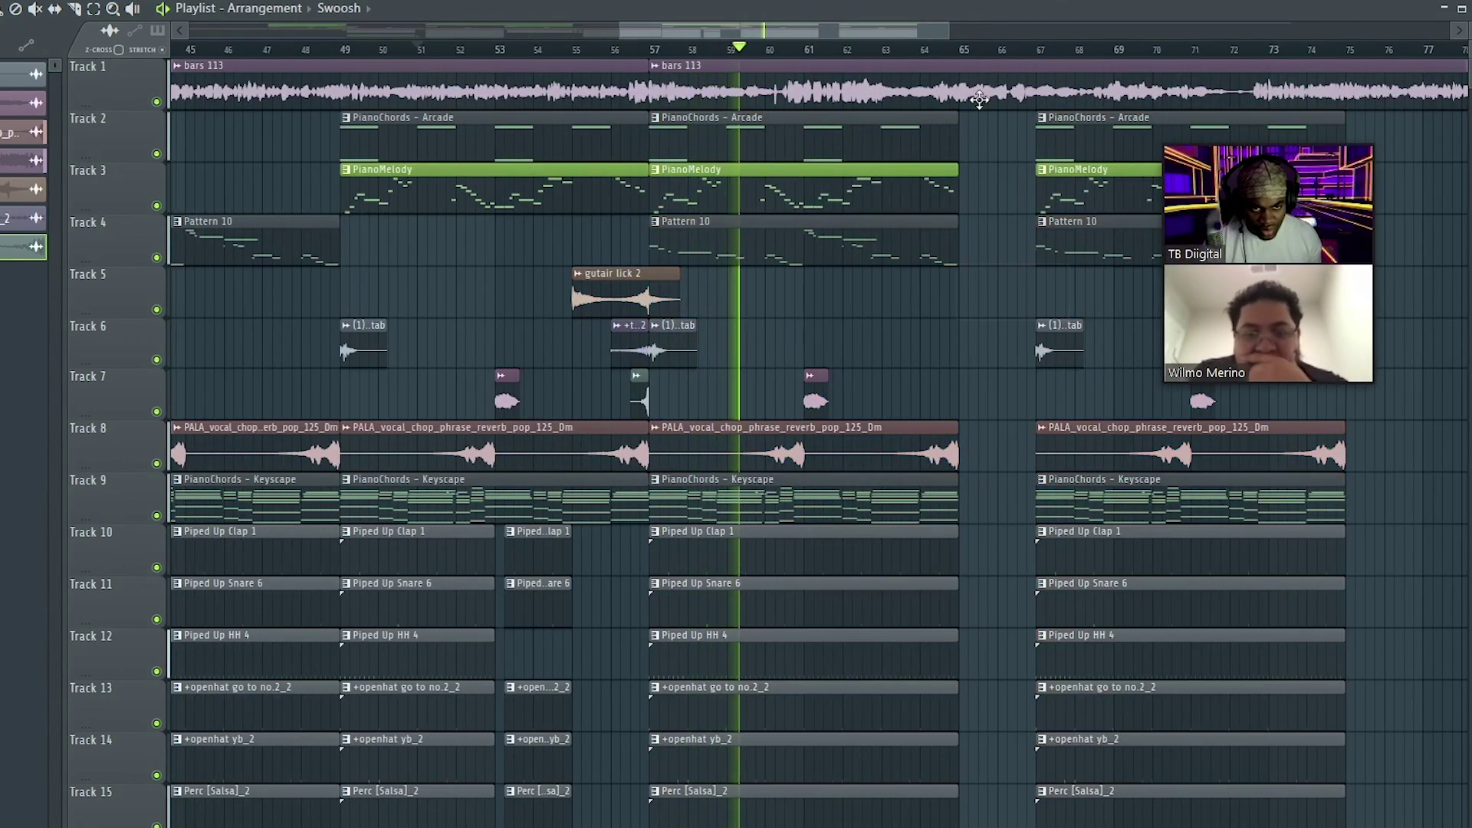
- Select the duplicated section at bar 67 and move it back to bar 65, directly behind the bar 57 section
scroll(1001, 66, "down", 3)
scroll(1009, 48, "down", 3)
scroll(1147, 568, "down", 2)
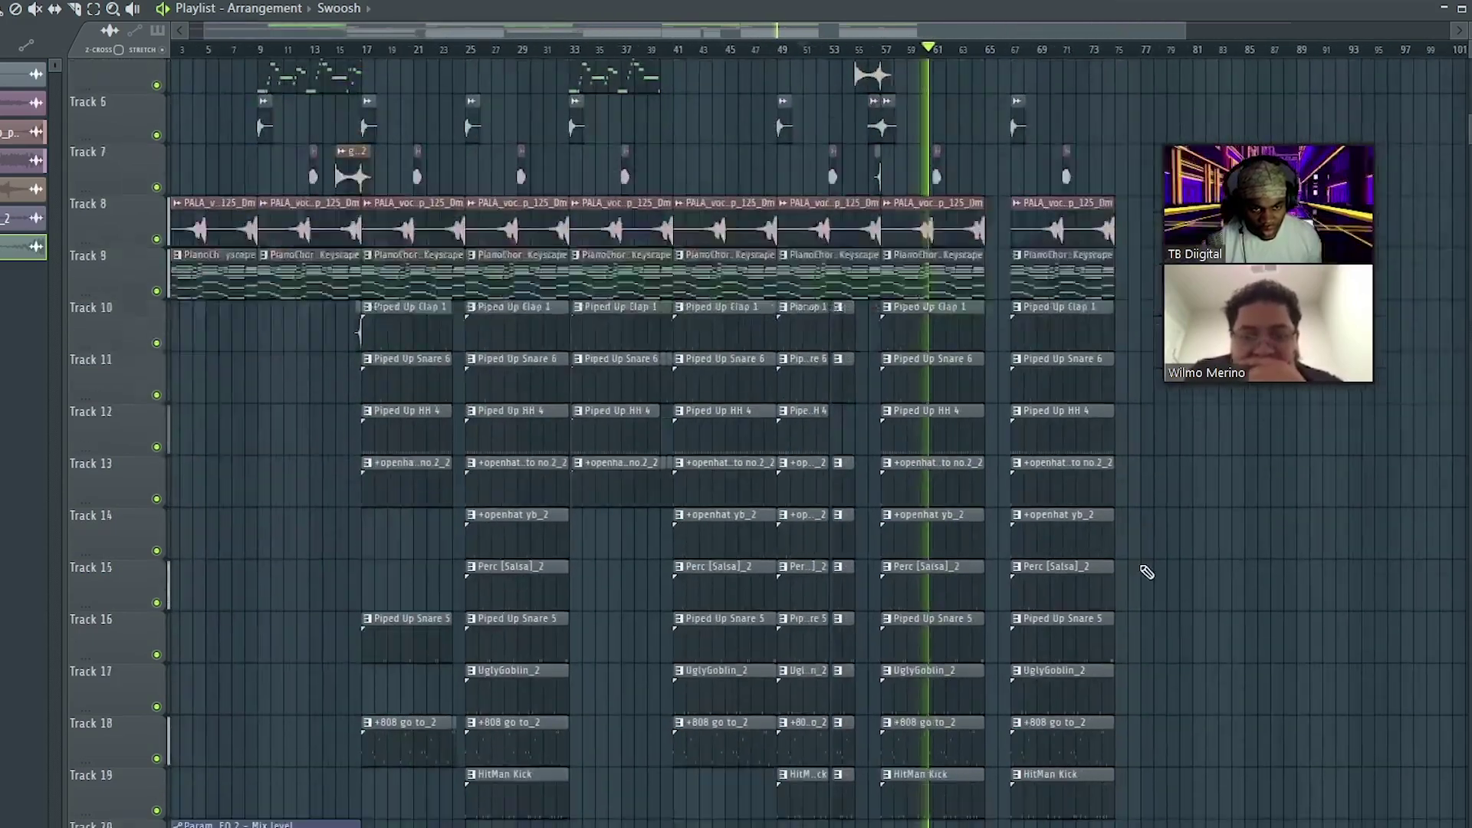
left_click_drag(1152, 822, 1020, 115)
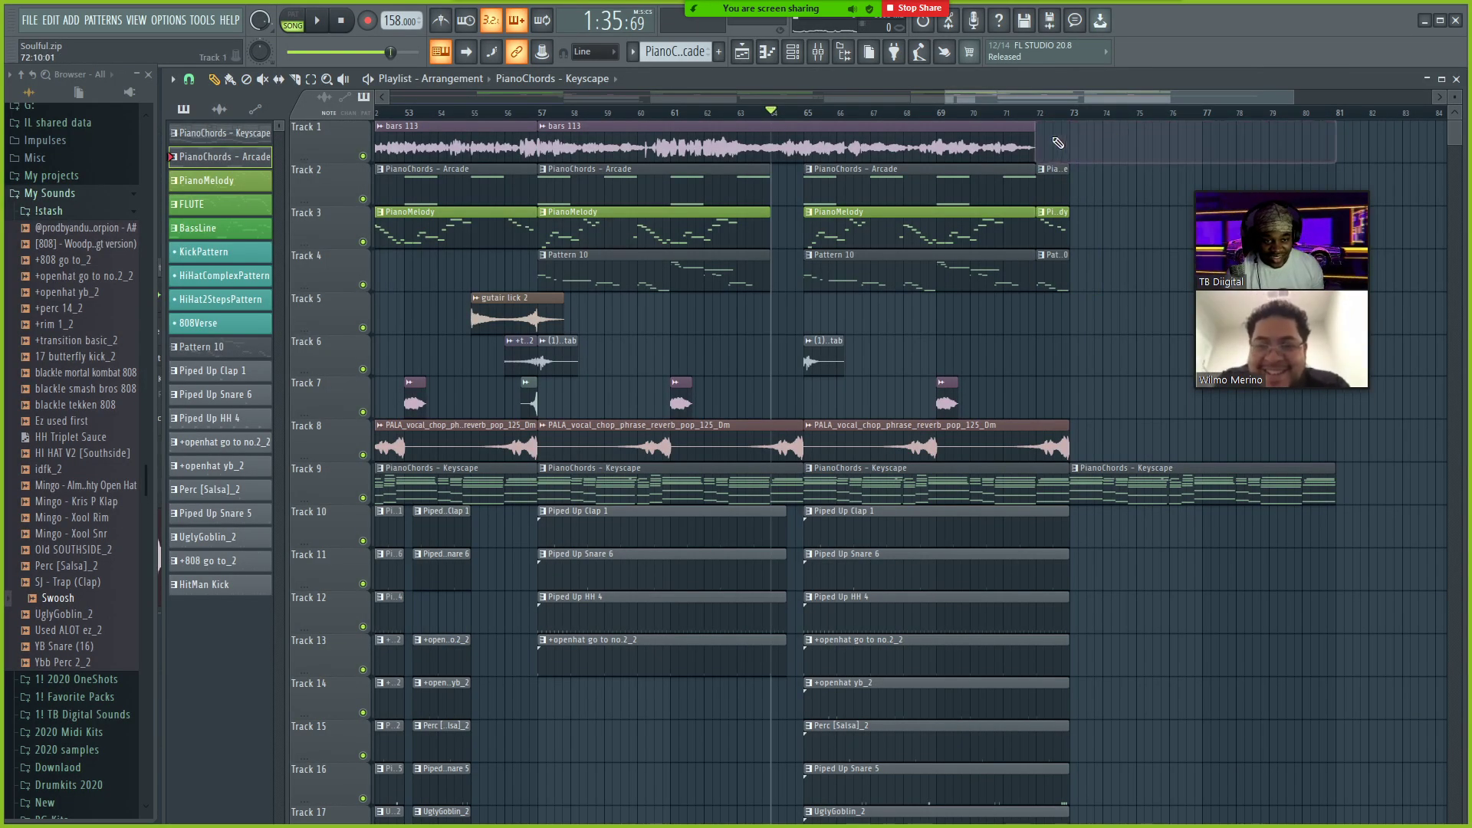
scroll(1024, 115, "down", 4)
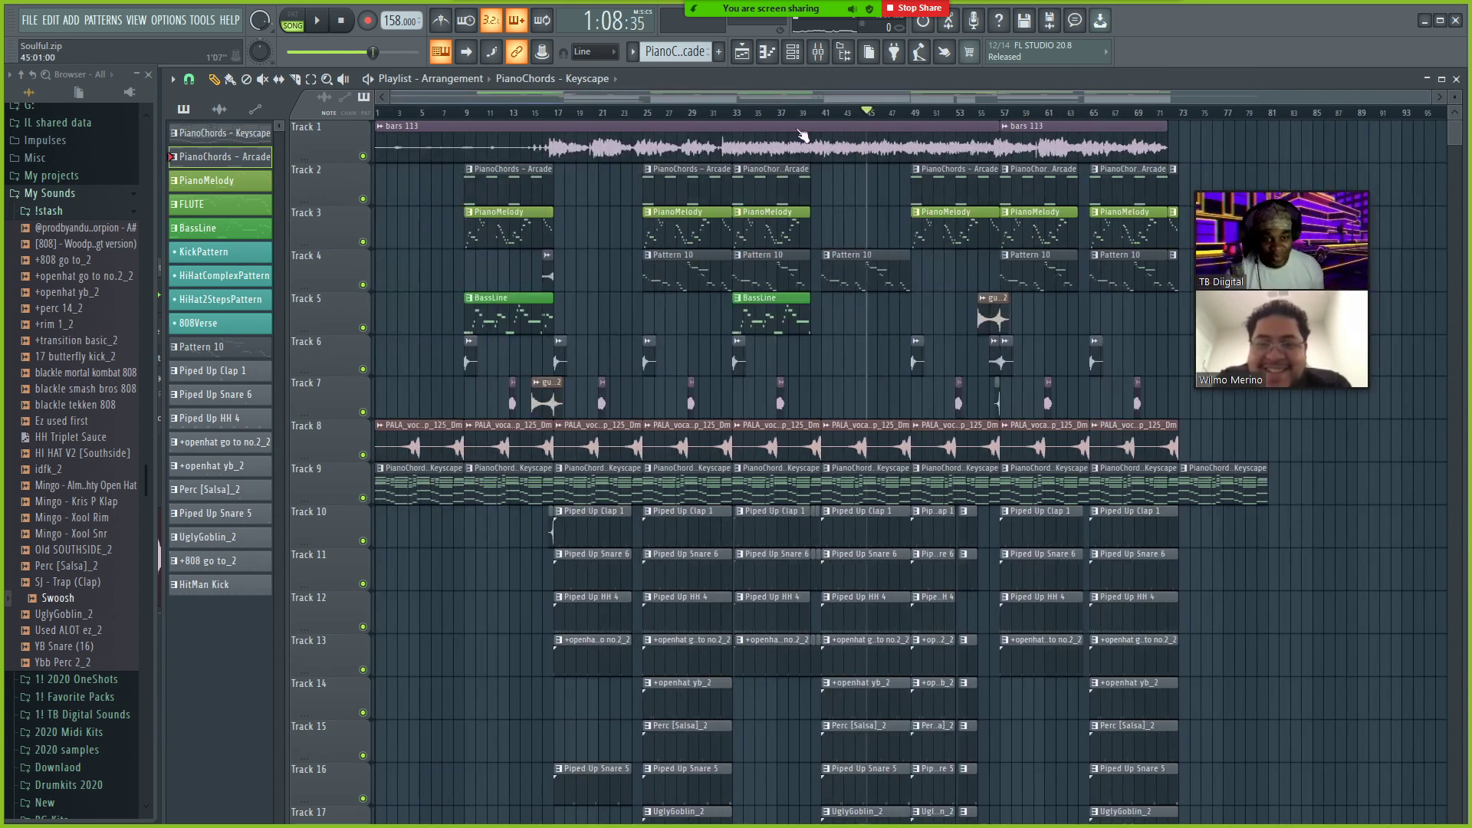
- Save the project to the Desktop as the zipped song file Soulful, replacing the existing file
left_click(30, 21)
left_click(44, 92)
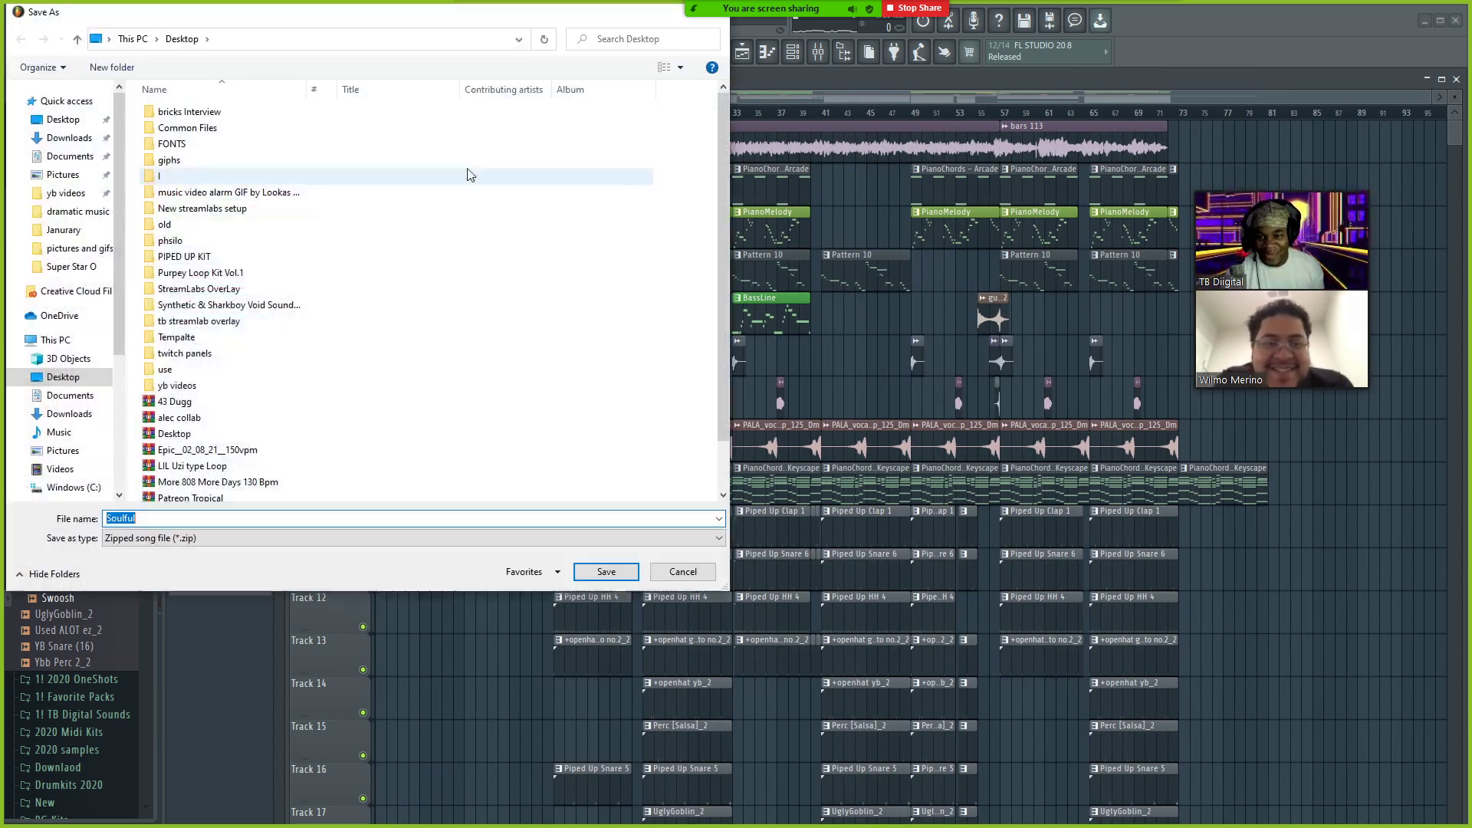
left_click(605, 573)
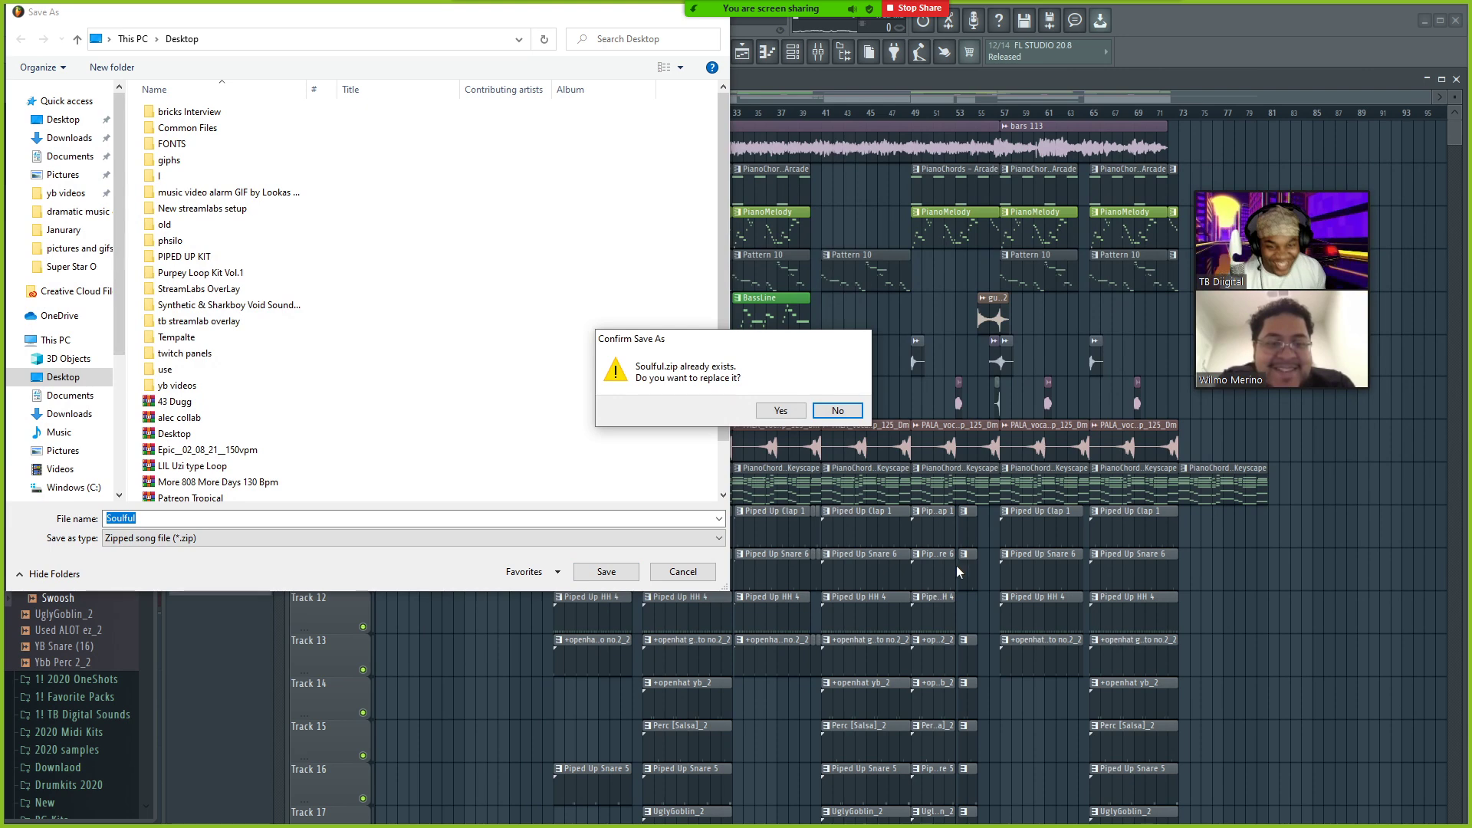
left_click(780, 411)
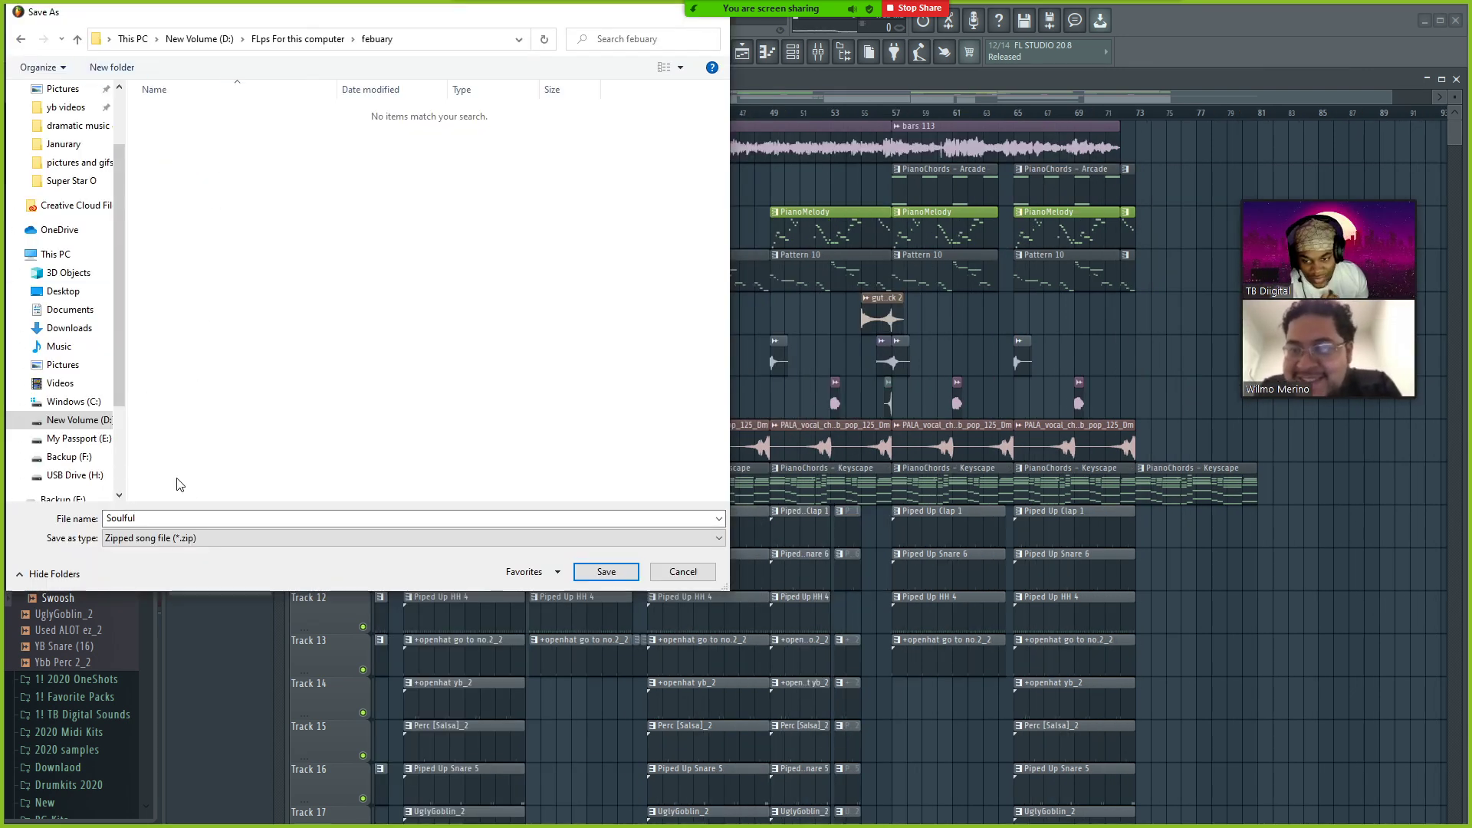
- Save the project in the febuary folder as an FL Studio song file (*.flp) under a new name
left_click(169, 537)
left_click(172, 548)
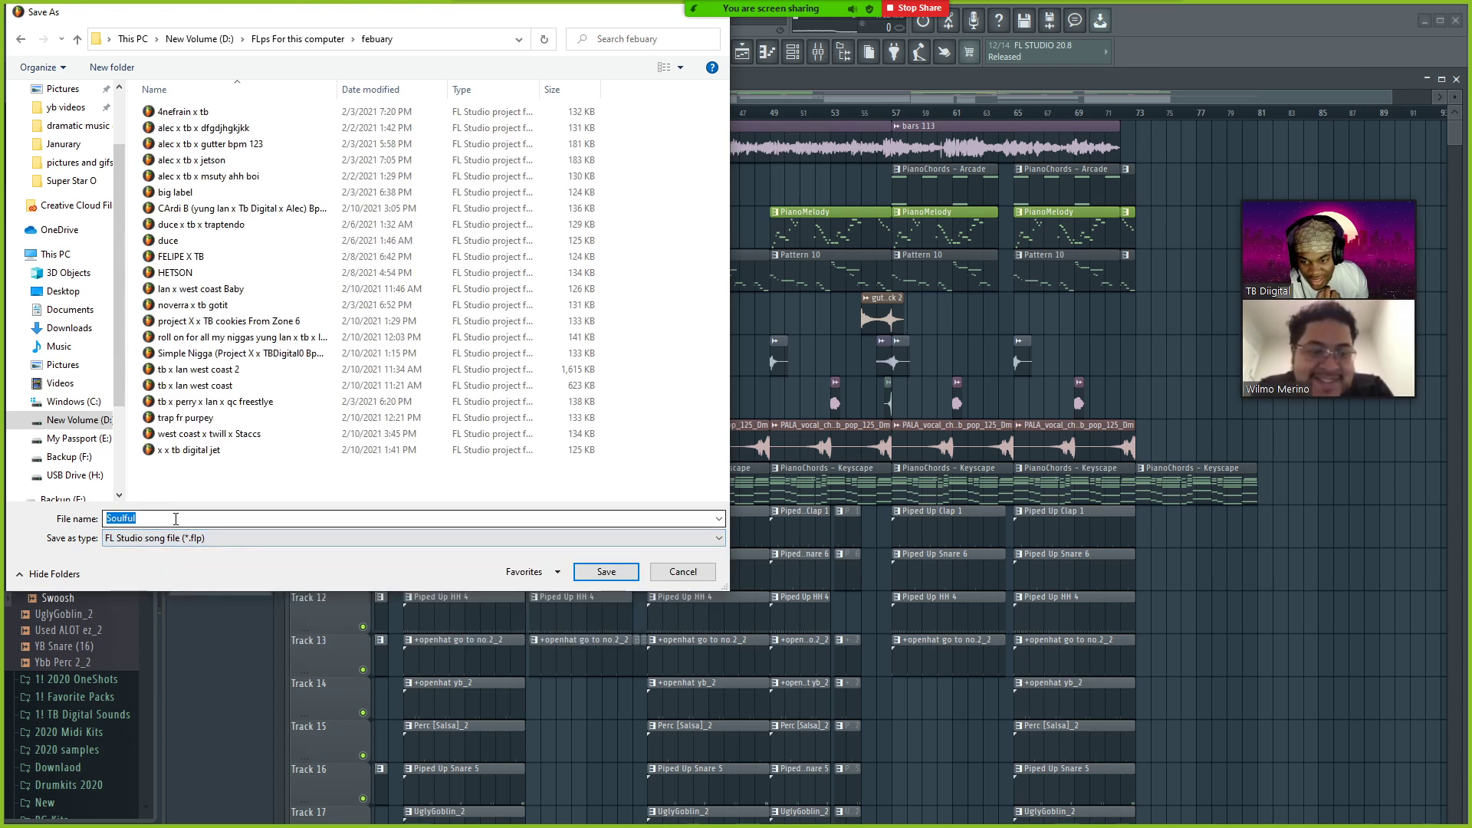
key("d")
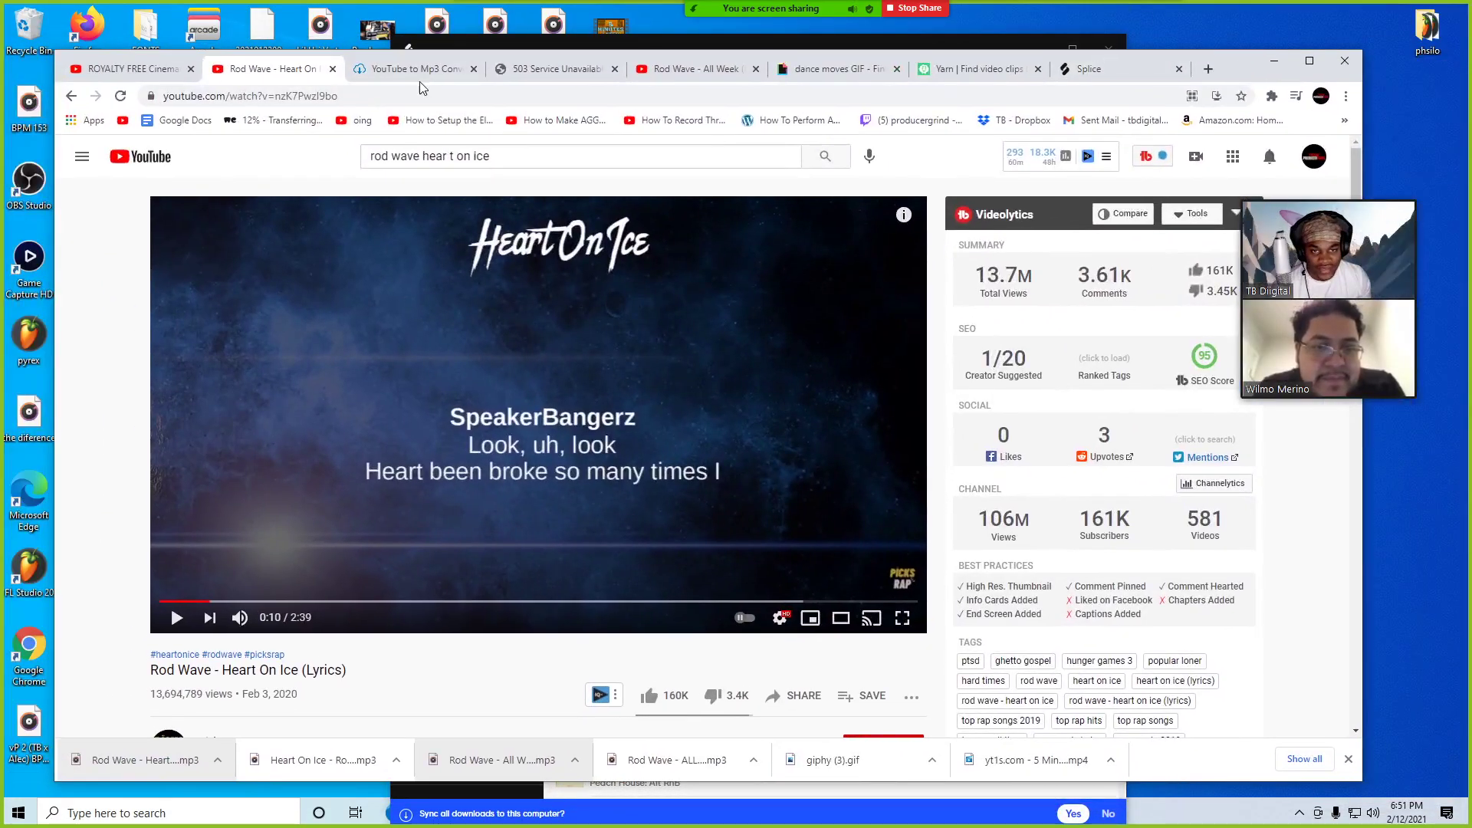
- Switch to Chrome, open Gmail from the YouTube to Mp3 converter page, and start a new email message
left_click(411, 68)
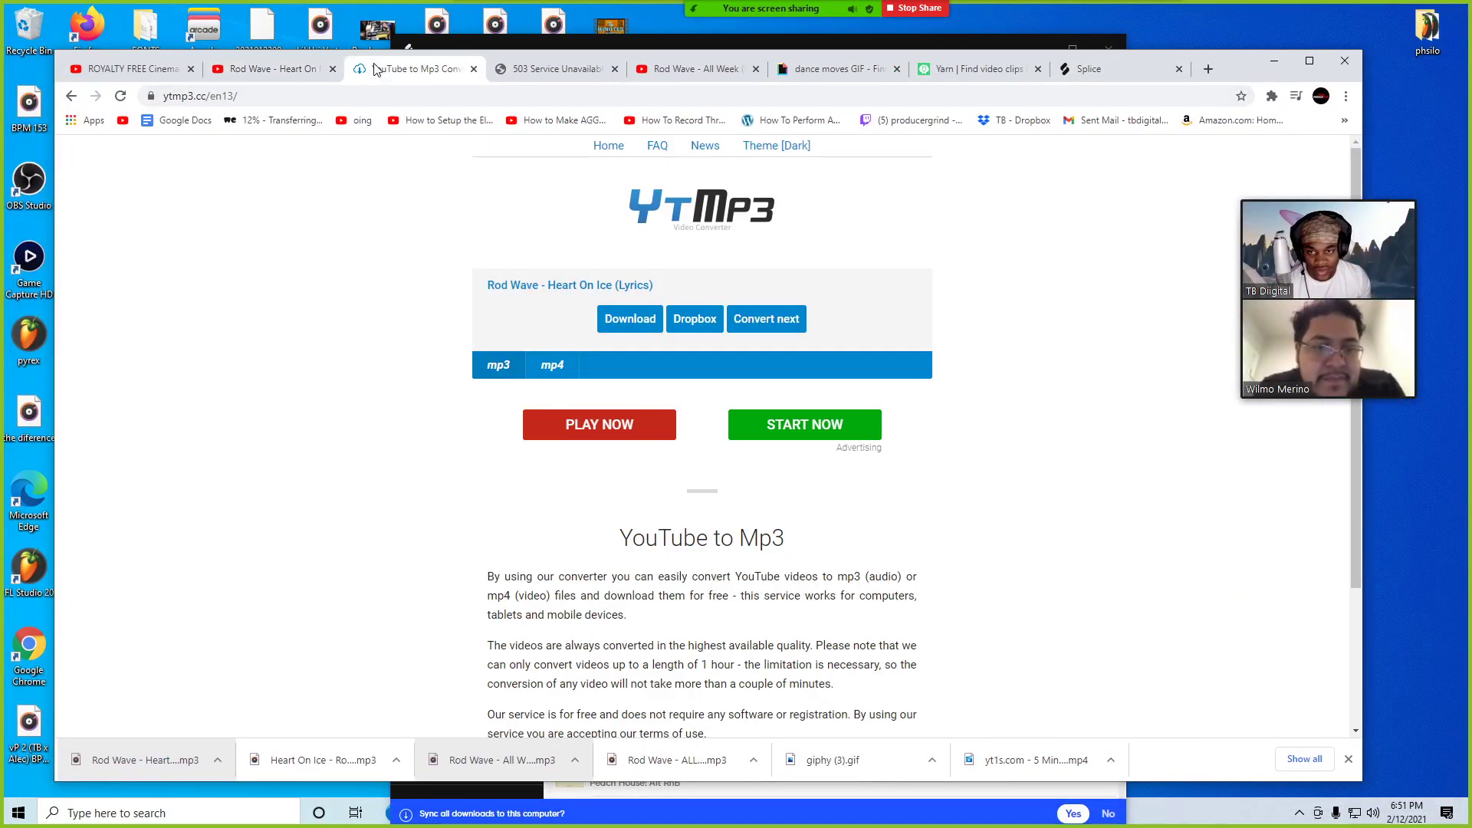
type("gmail/")
key("Return")
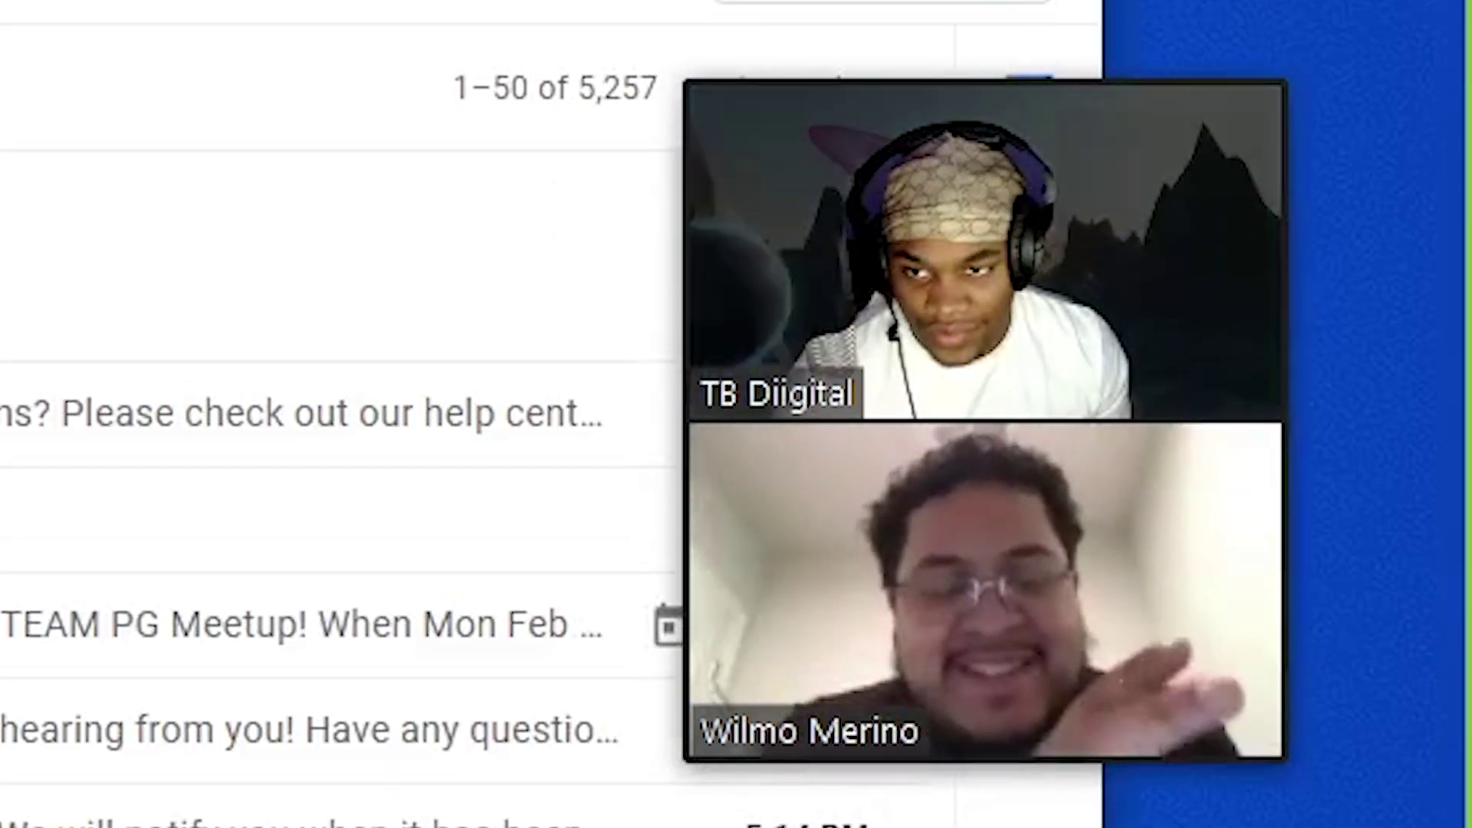
left_click(0, 130)
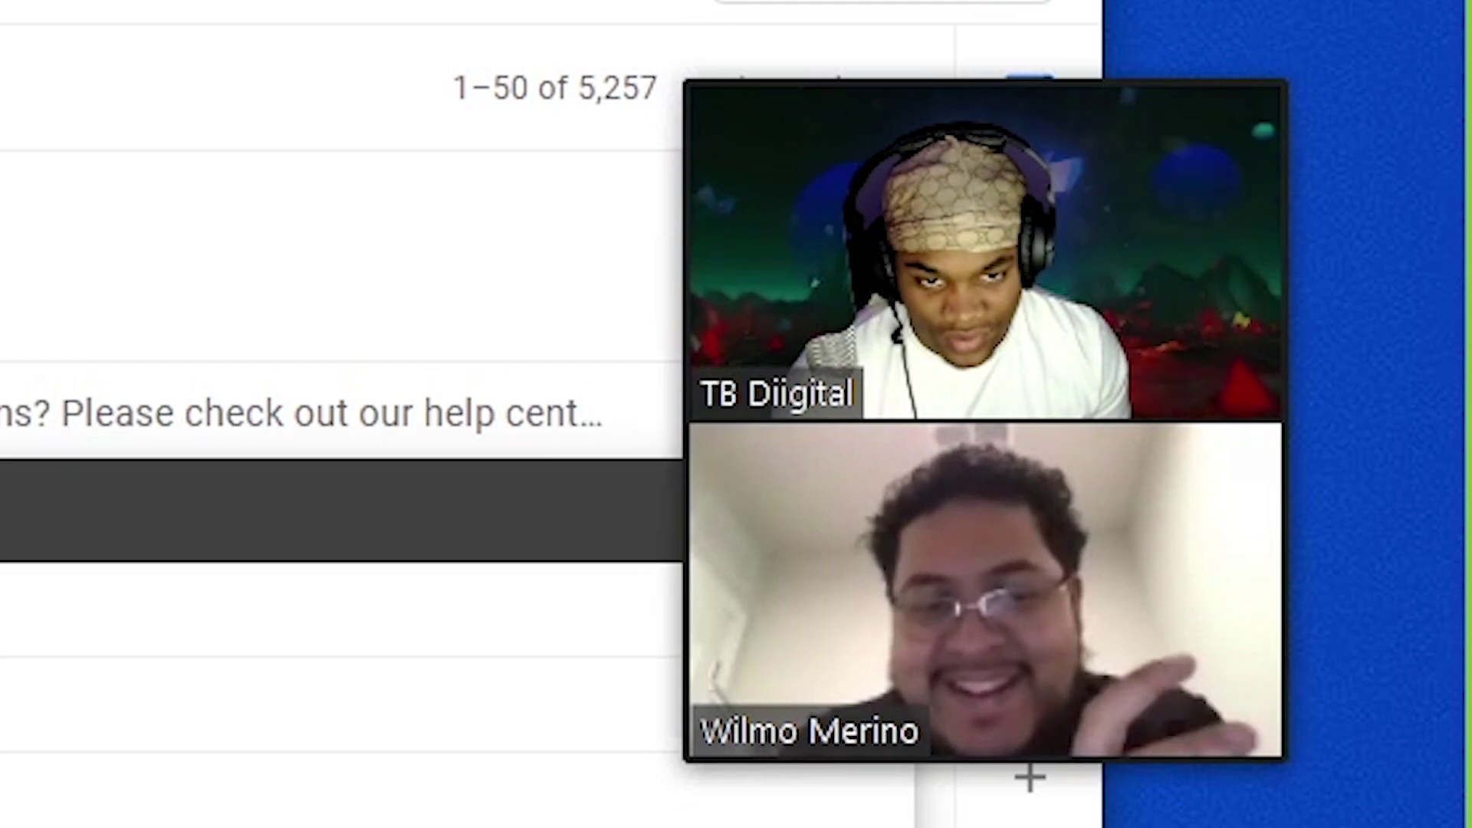